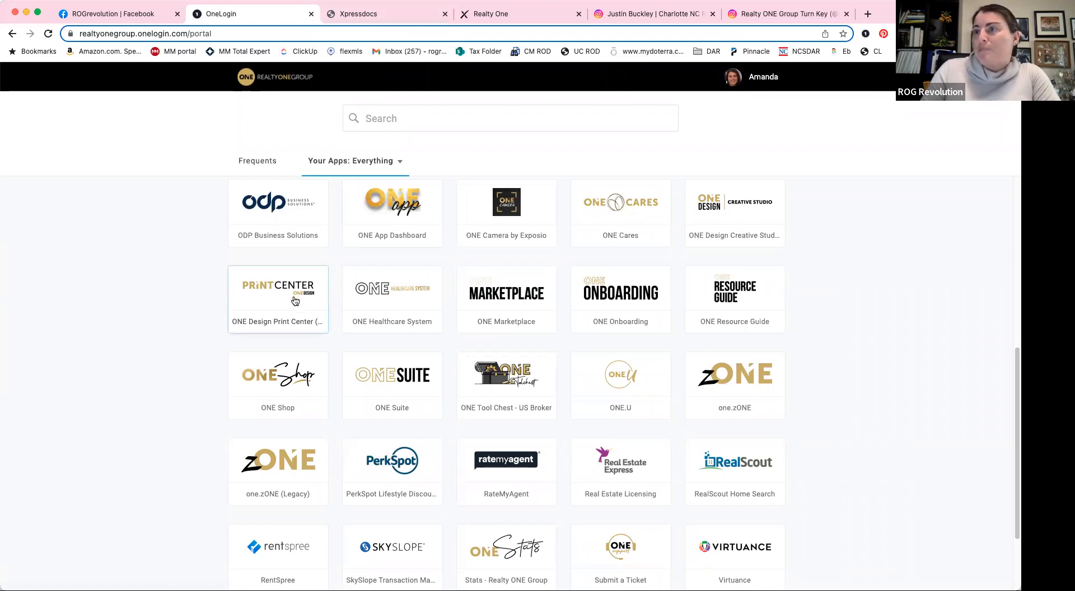
Switch to Xpressdocs, look through the 2022 Football Schedules in Seasonal Marketing, and return to the product overview
left_click(384, 17)
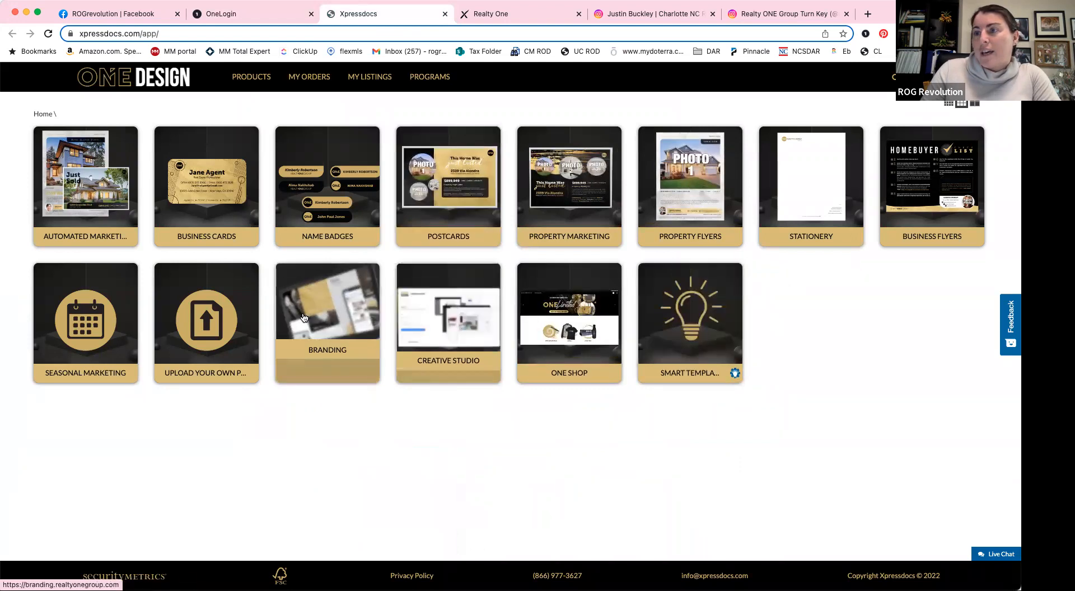
left_click(84, 307)
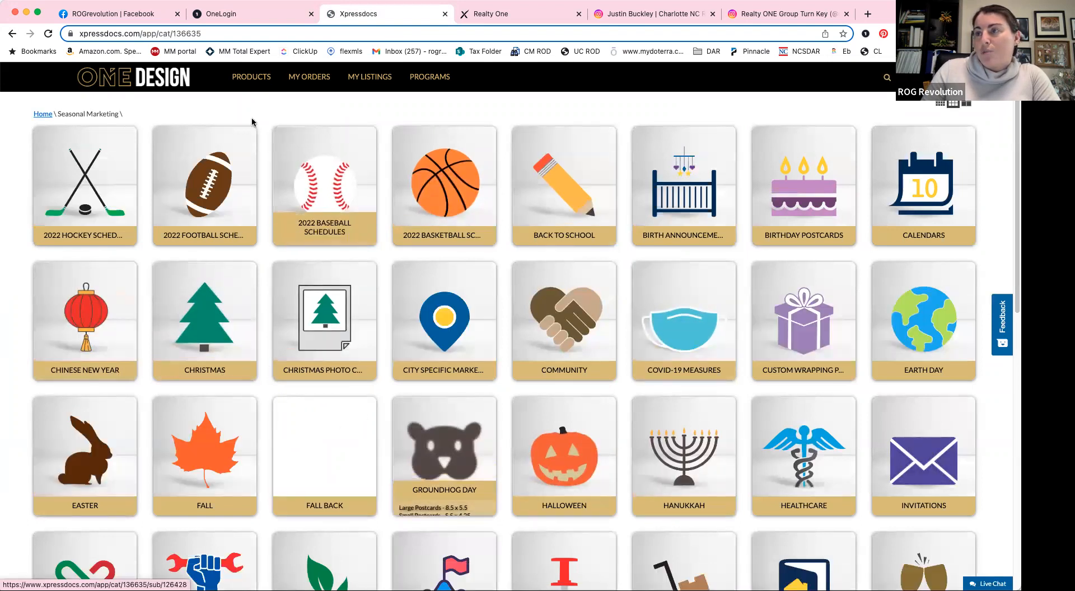
left_click(239, 190)
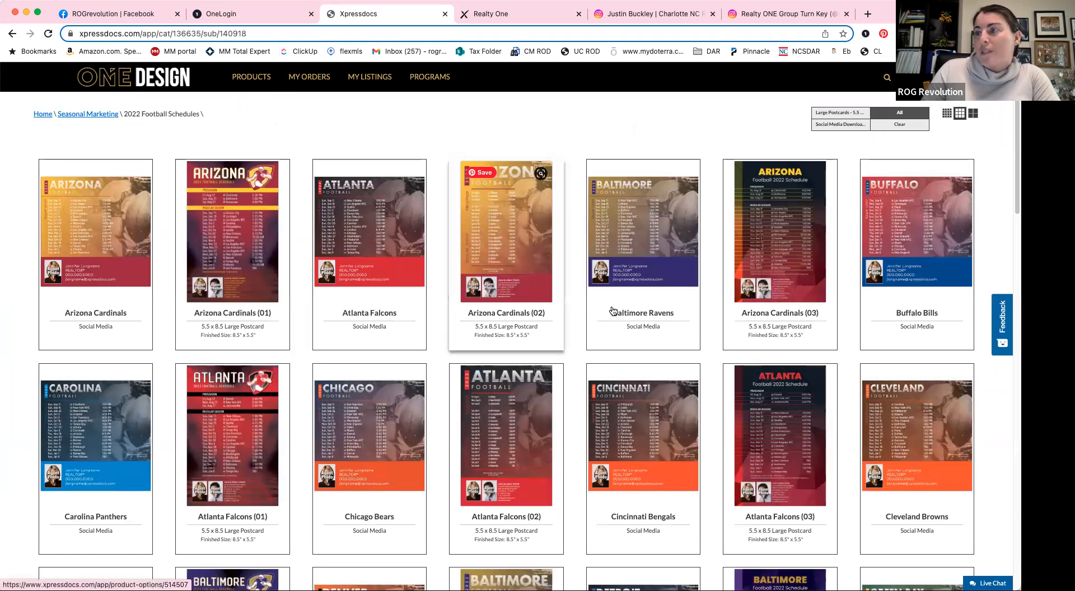
scroll(613, 311, "down", 5)
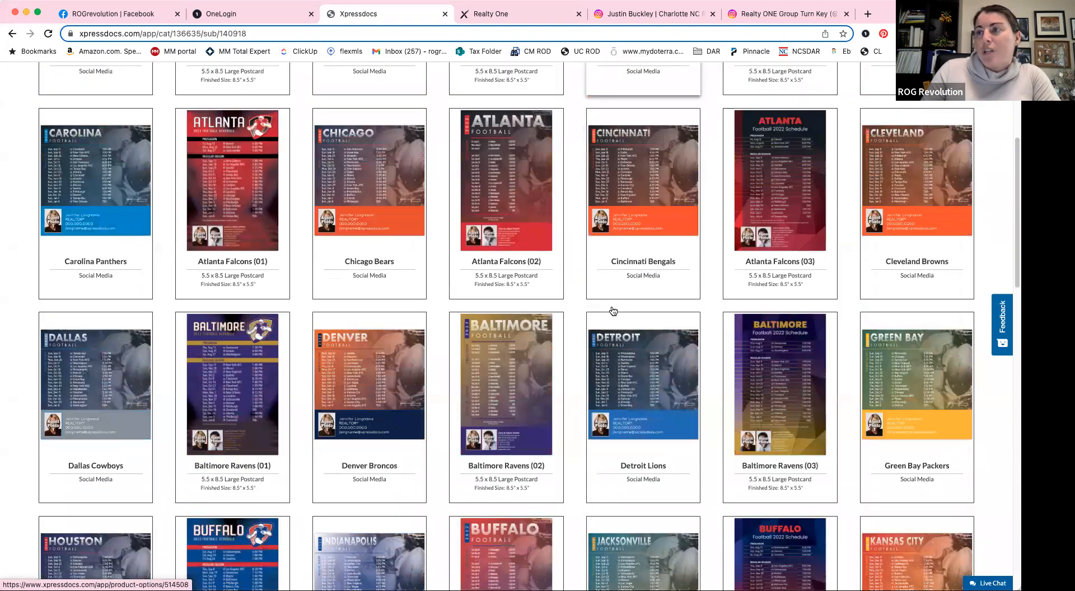
scroll(613, 311, "down", 8)
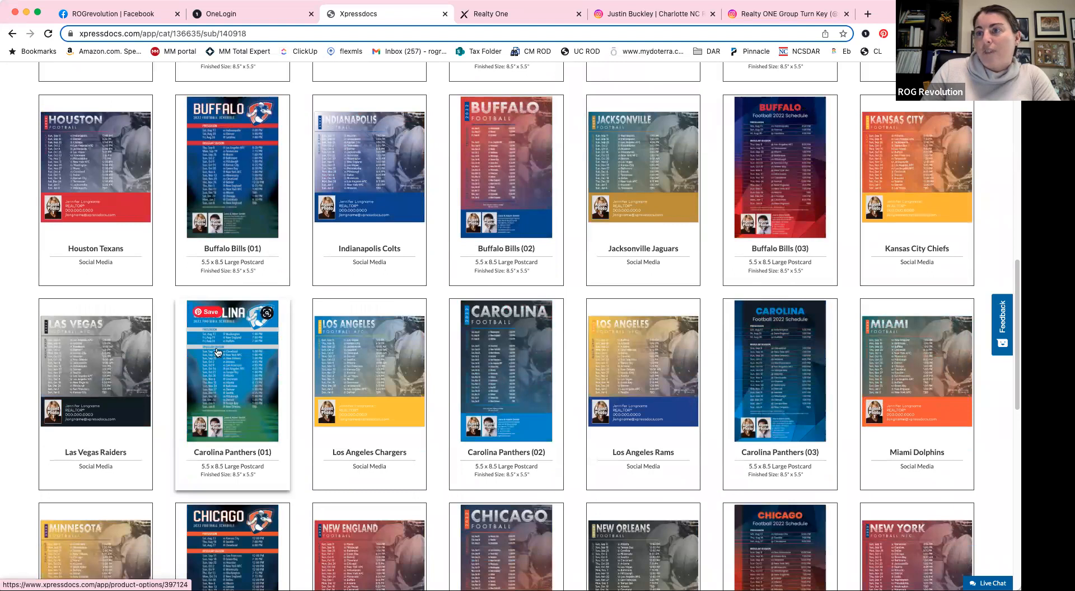
scroll(304, 239, "up", 3)
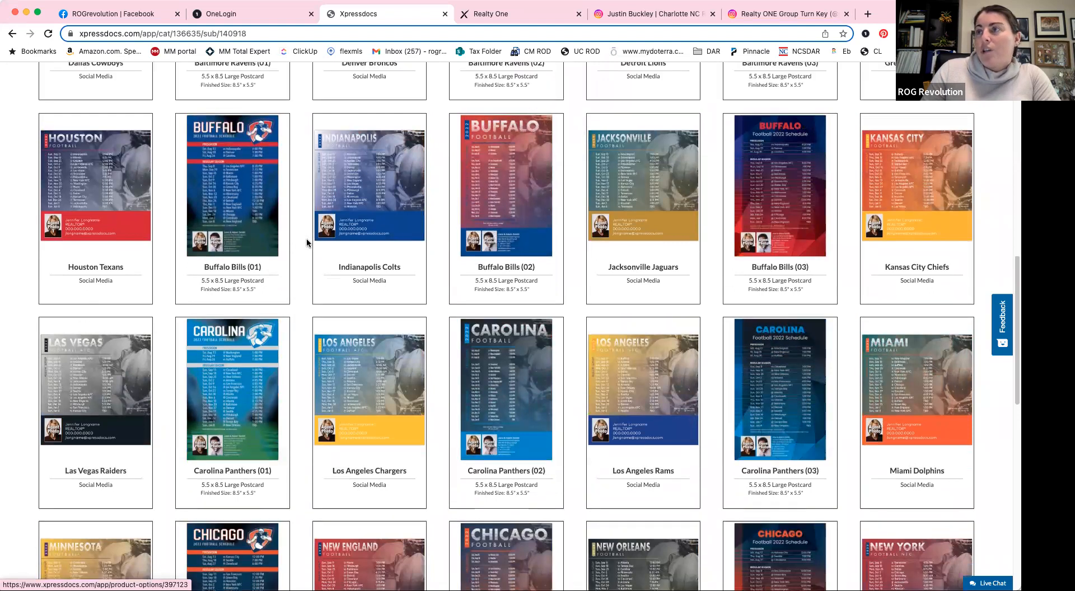
scroll(247, 80, "up", 10)
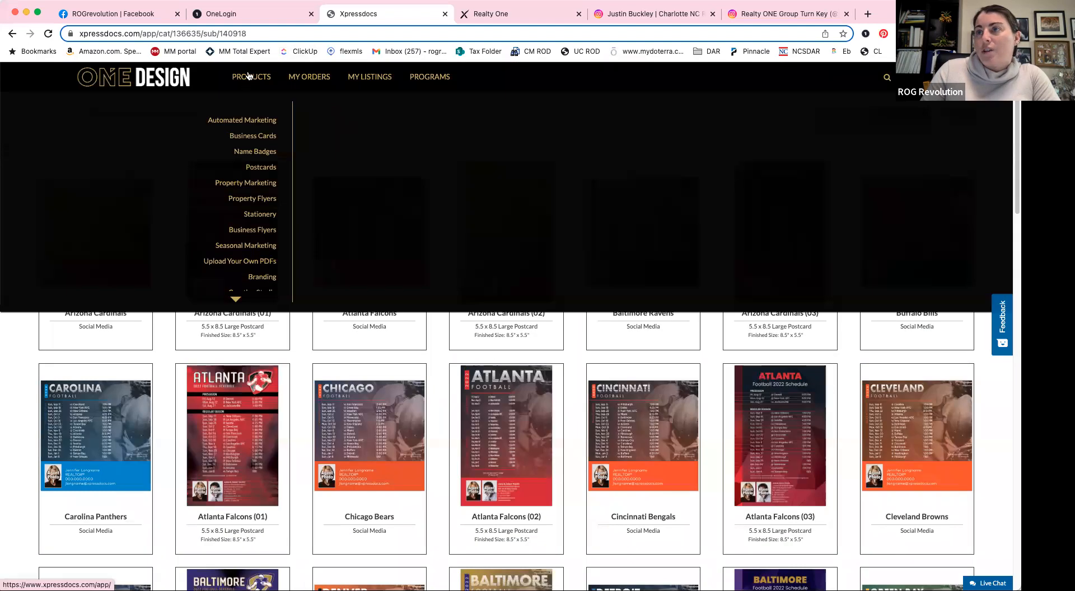
left_click(248, 76)
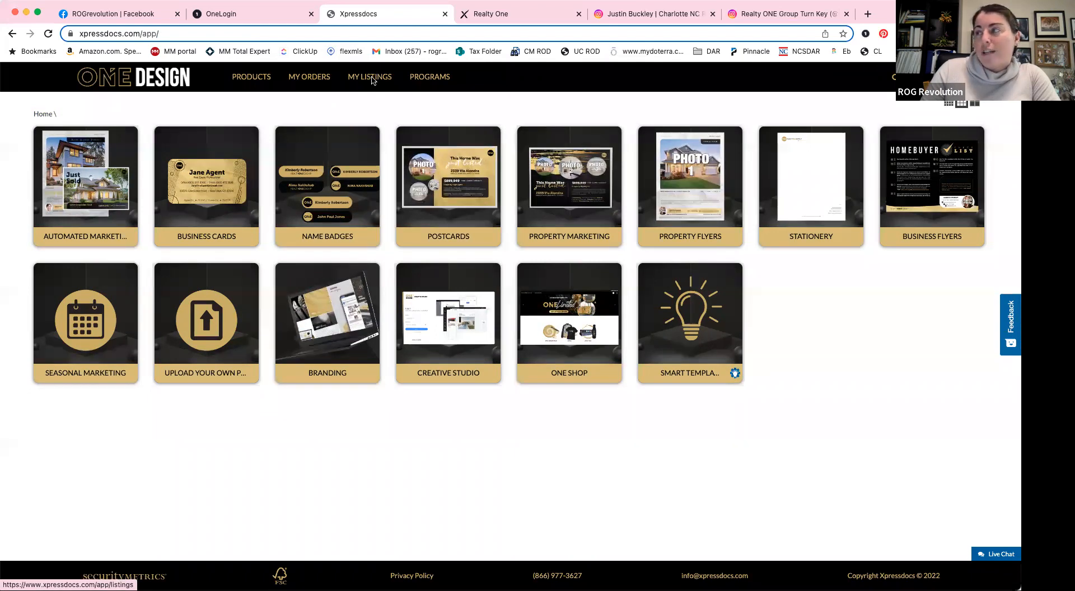
mouse_move(578, 166)
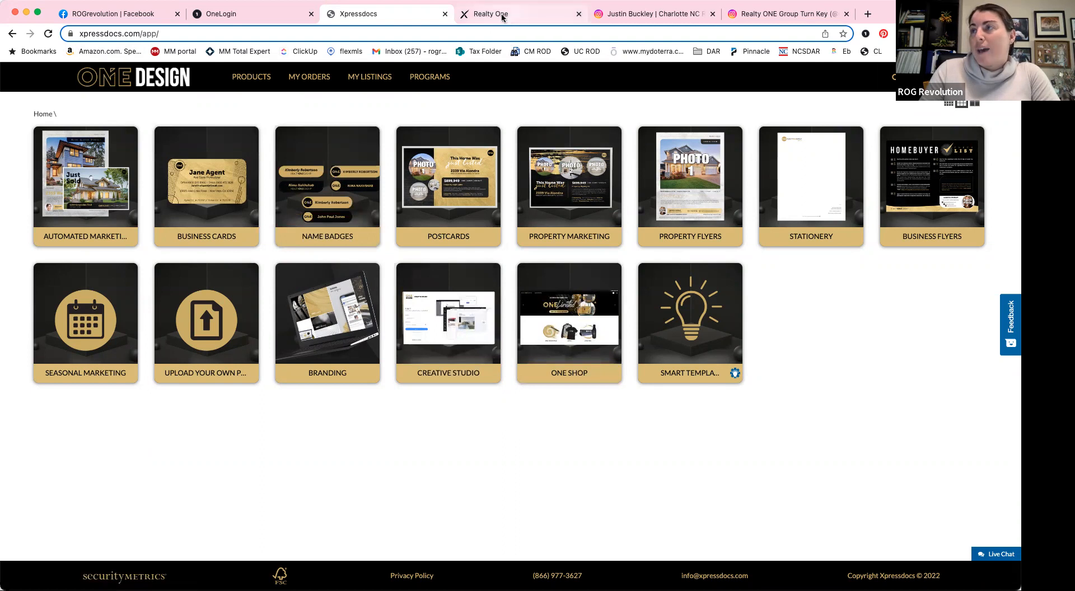
Switch to the ONE Design Creative Studio, open the Countryside Living design to view its image options, and close it
left_click(525, 18)
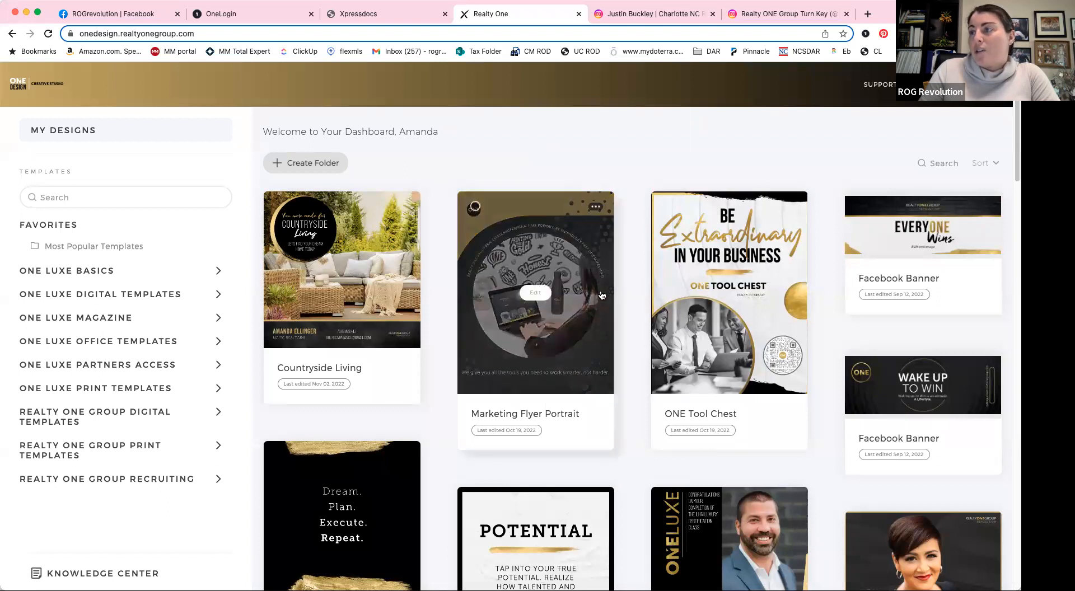
mouse_move(290, 312)
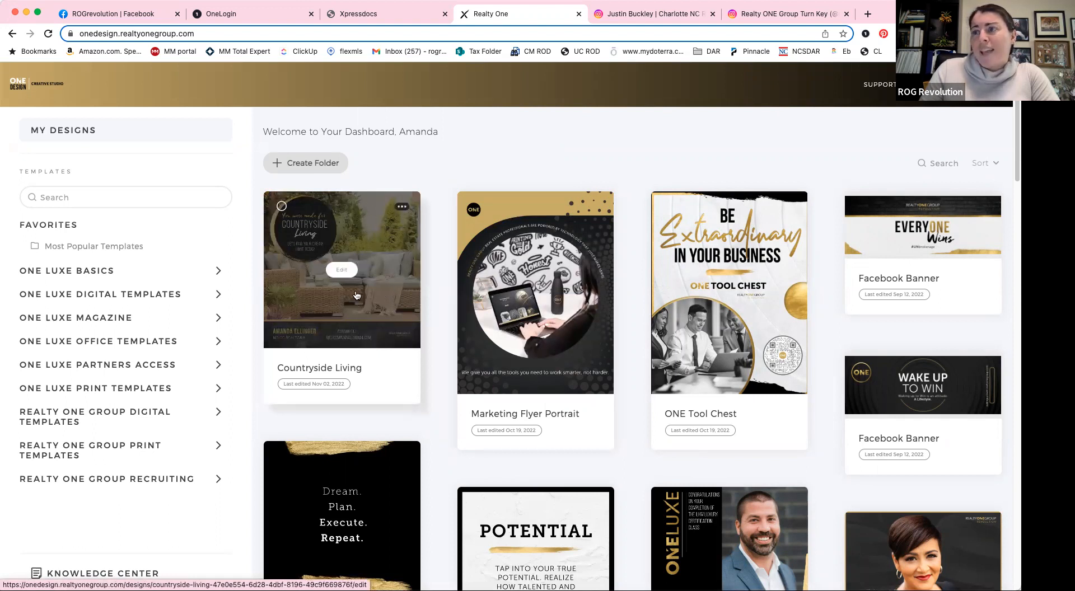
left_click(392, 243)
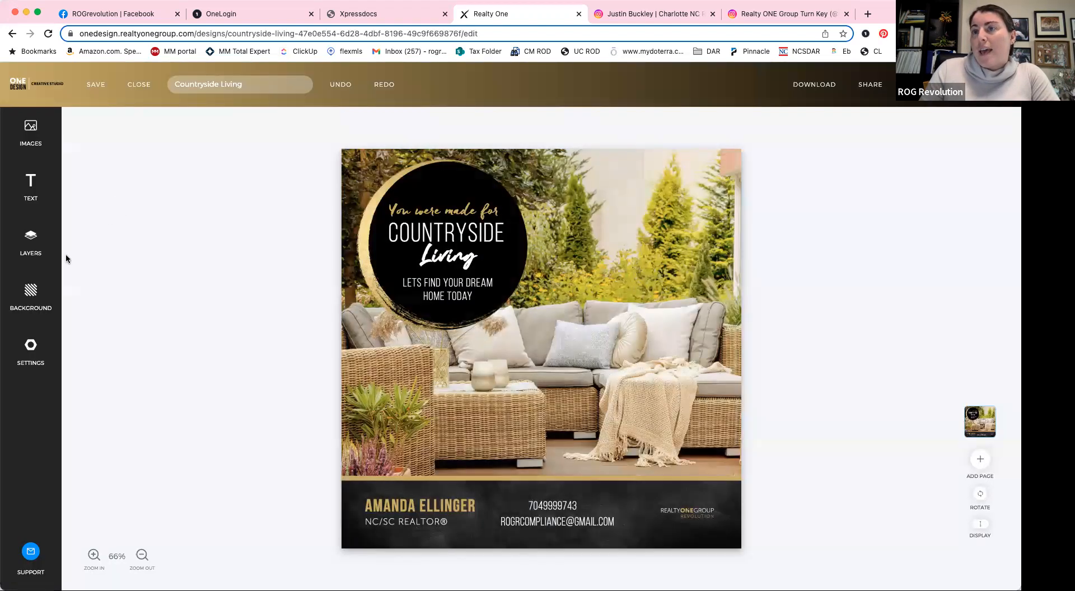
left_click(19, 135)
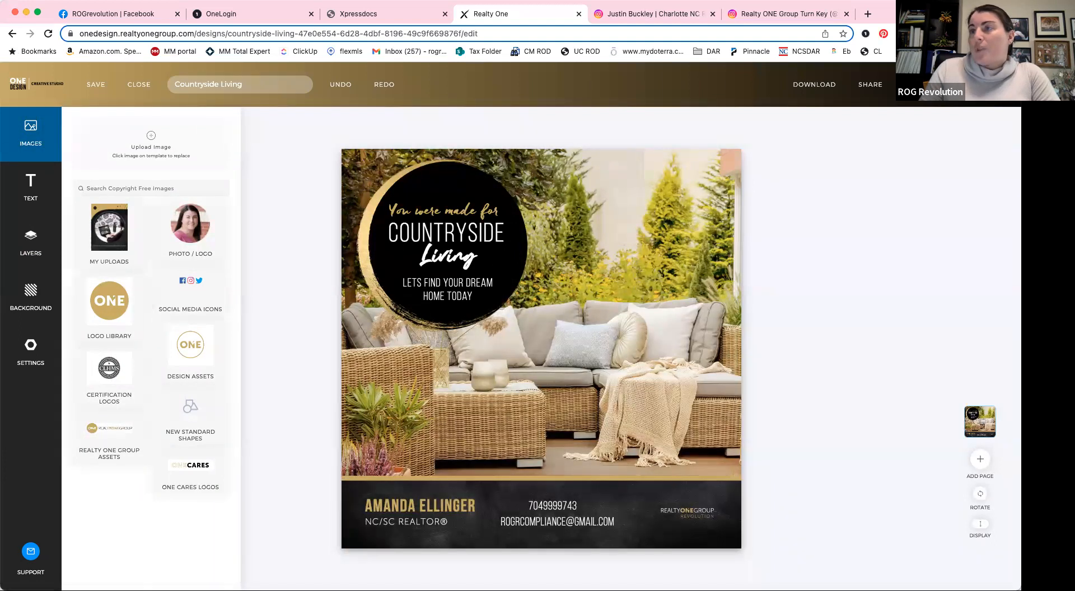
left_click(140, 84)
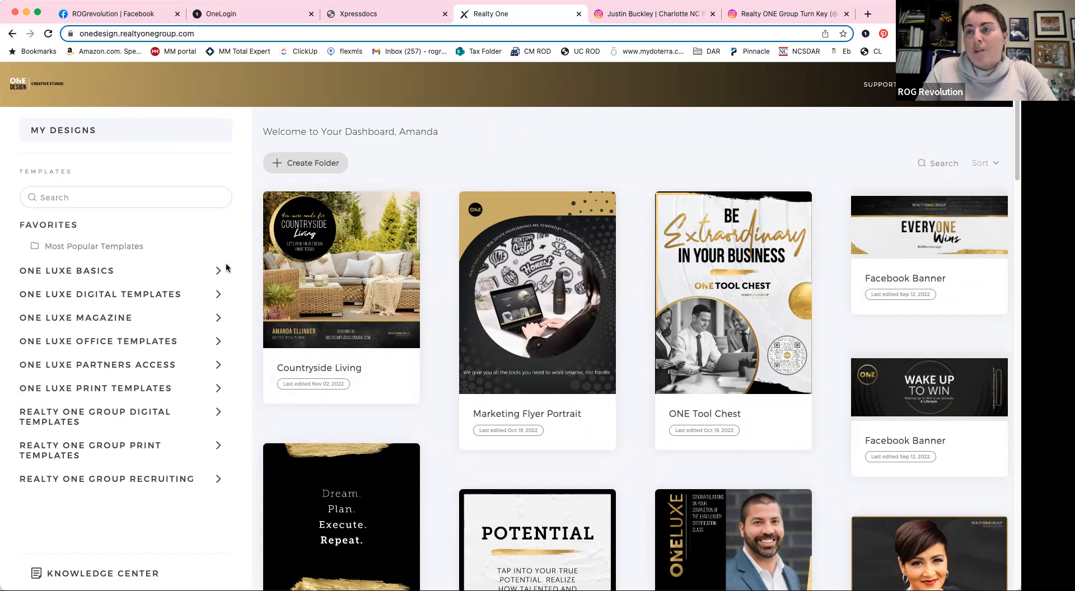
Browse the Email Promotion Templates under ONE Luxe Basics and collapse that category
left_click(101, 273)
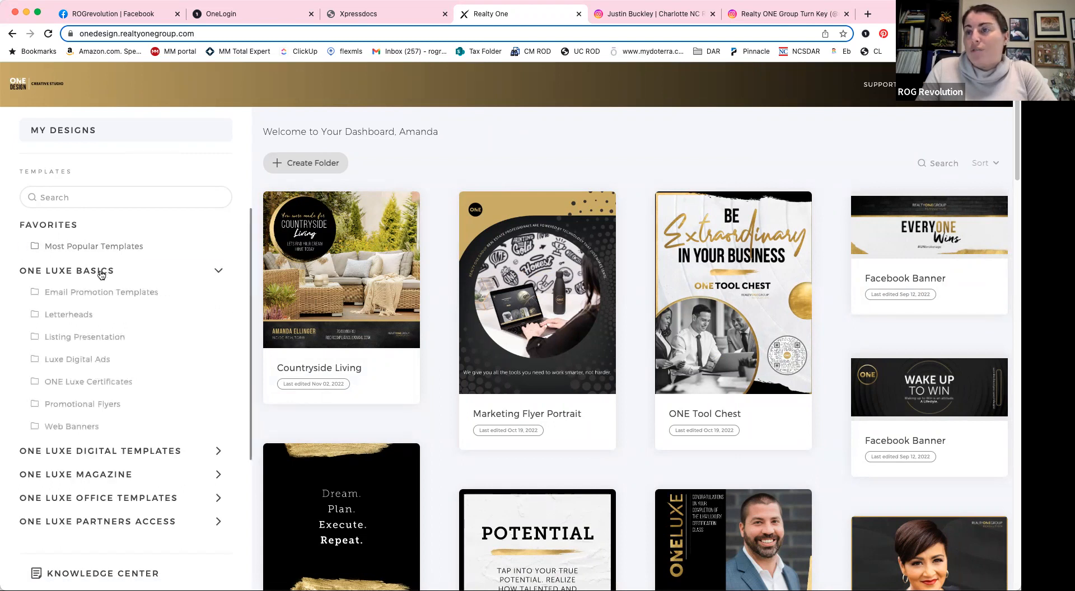
left_click(97, 293)
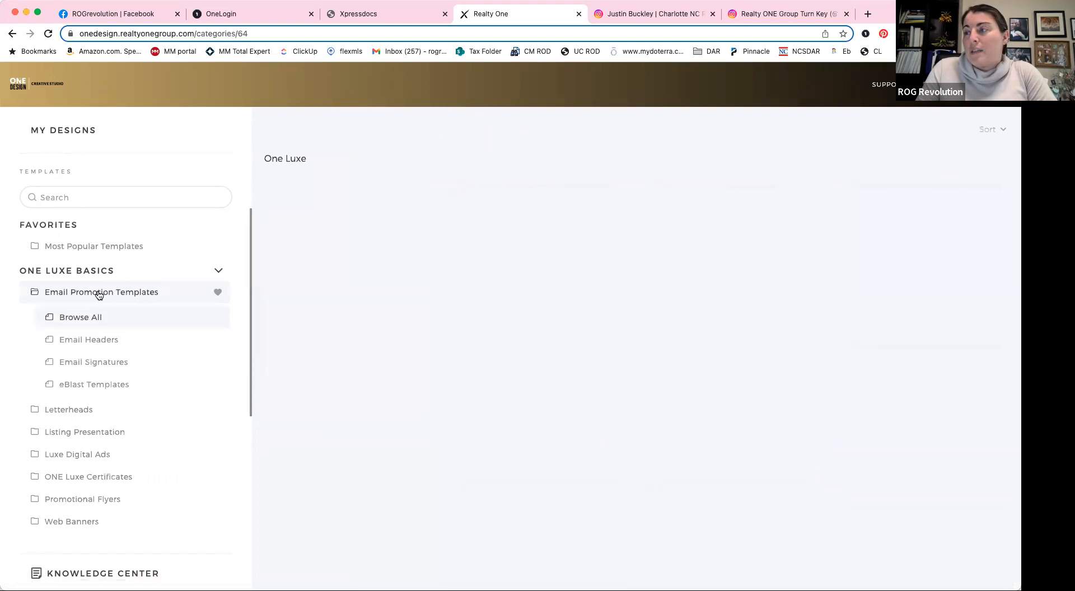
scroll(511, 305, "down", 3)
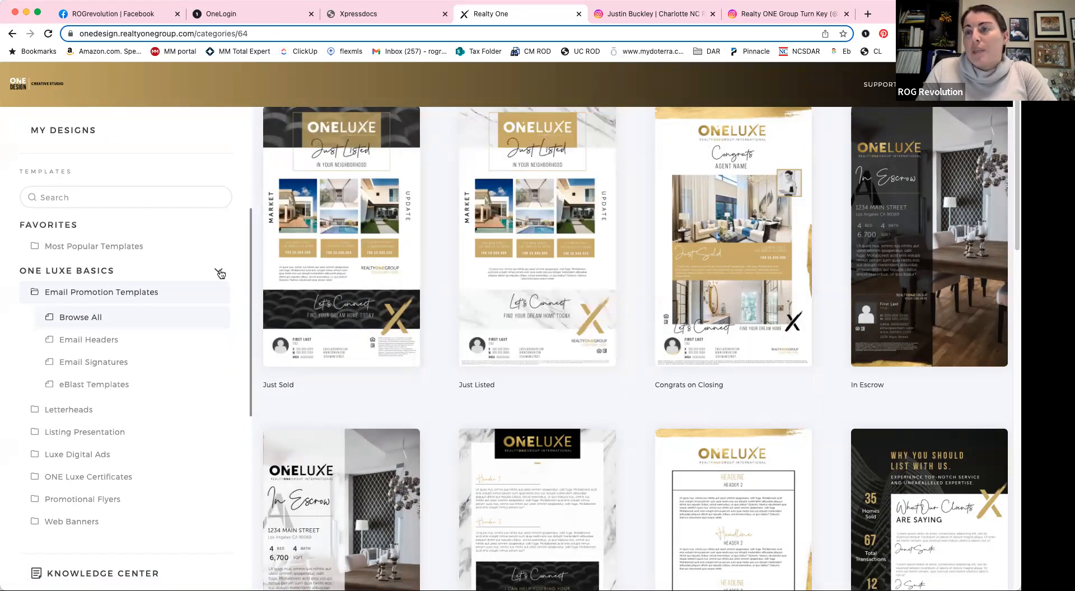
left_click(220, 273)
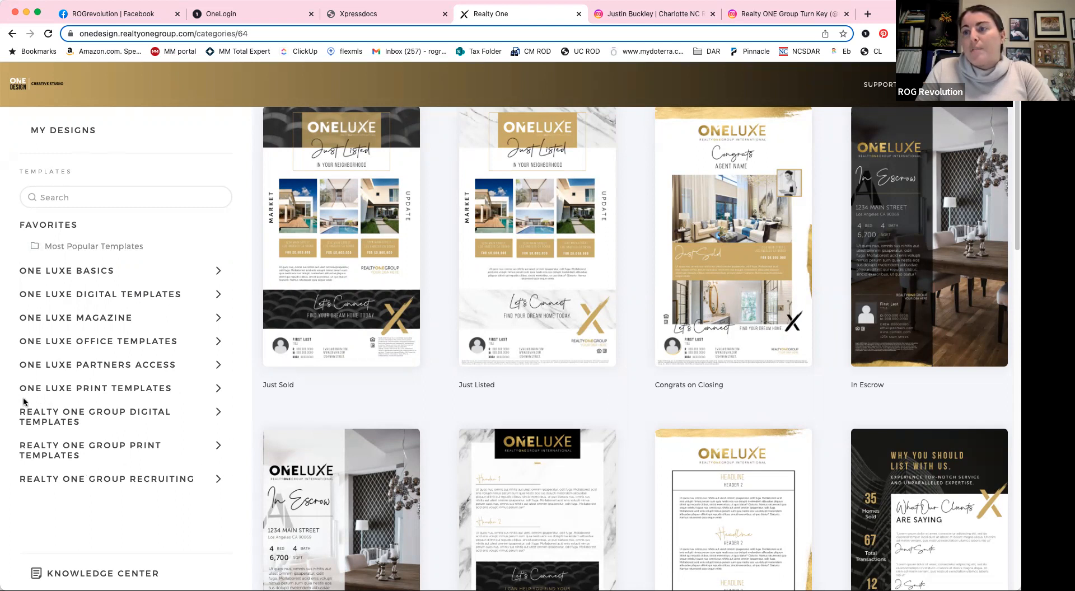
Show all ONE Postcards templates in the Realty ONE Group Print Templates category
left_click(202, 453)
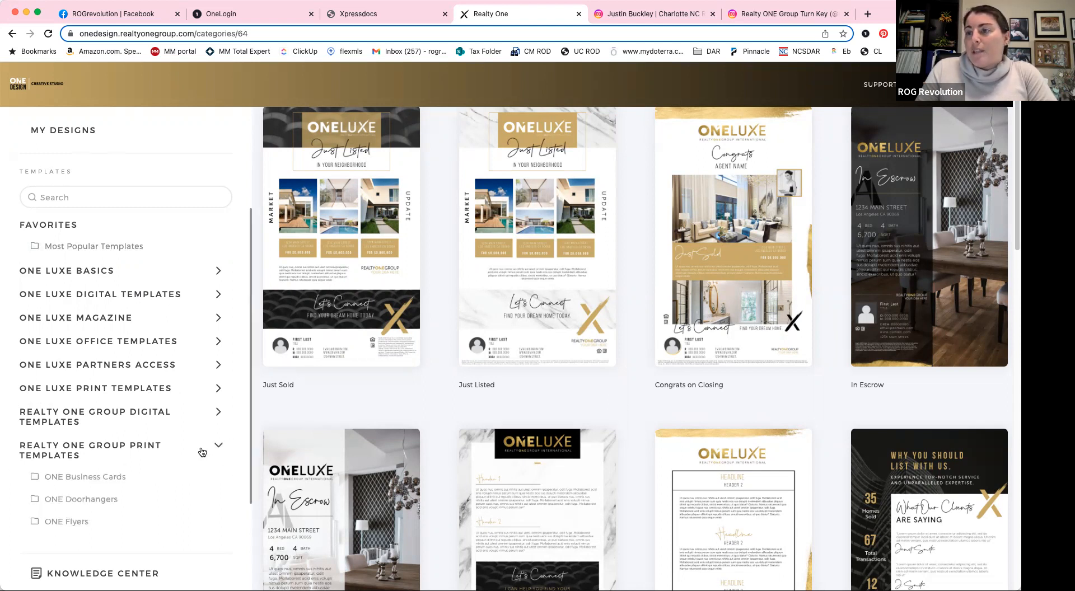
scroll(168, 417, "down", 2)
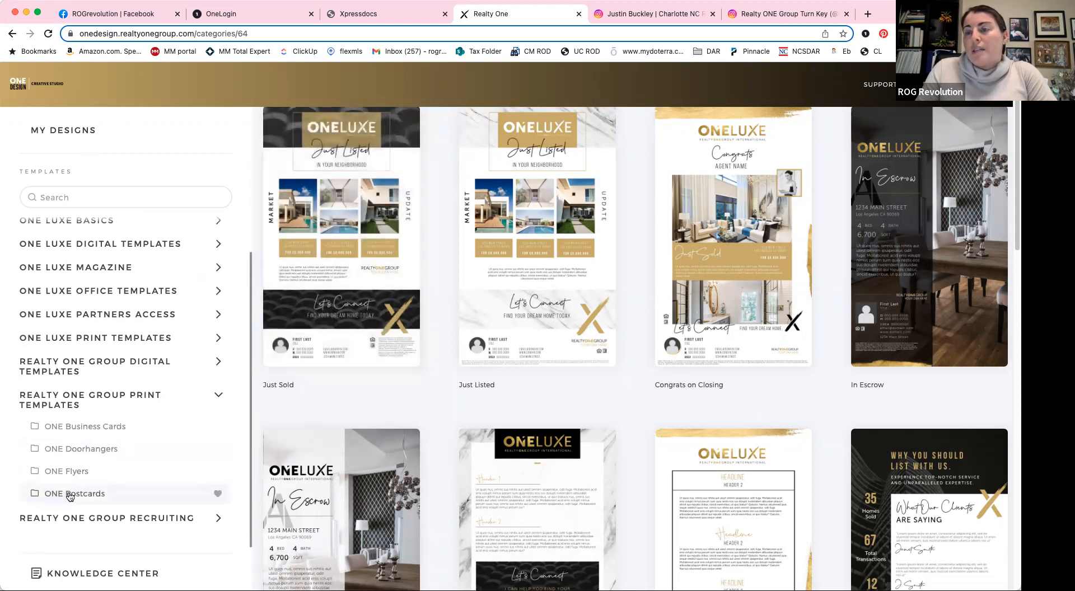
left_click(70, 494)
scroll(176, 437, "down", 2)
scroll(176, 437, "down", 3)
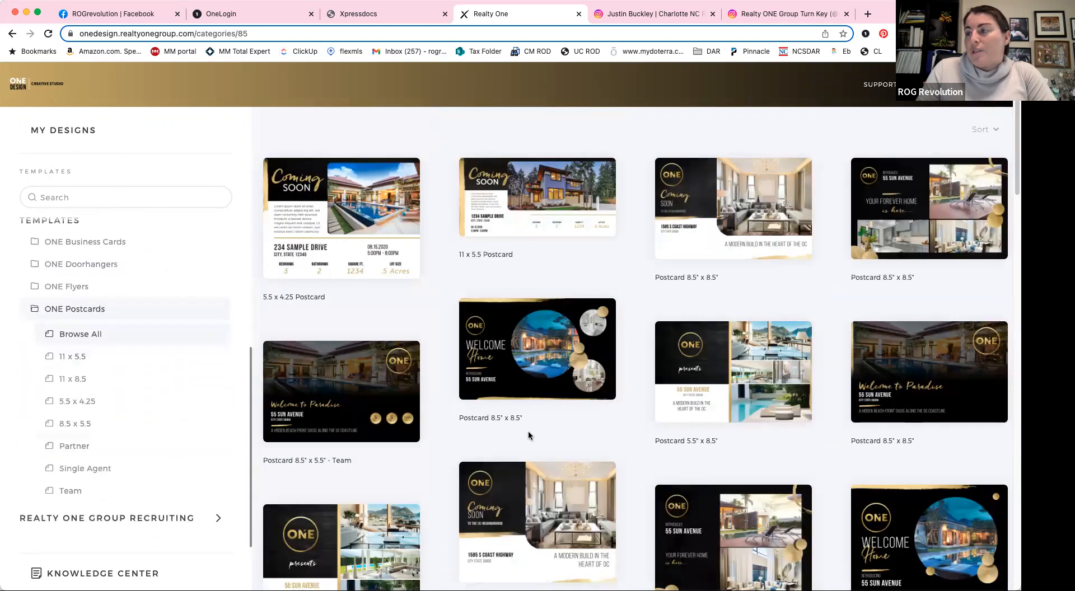
Examine the available postcard designs and sizes through the end of the collection and return to its beginning
scroll(582, 422, "down", 5)
scroll(588, 423, "down", 2)
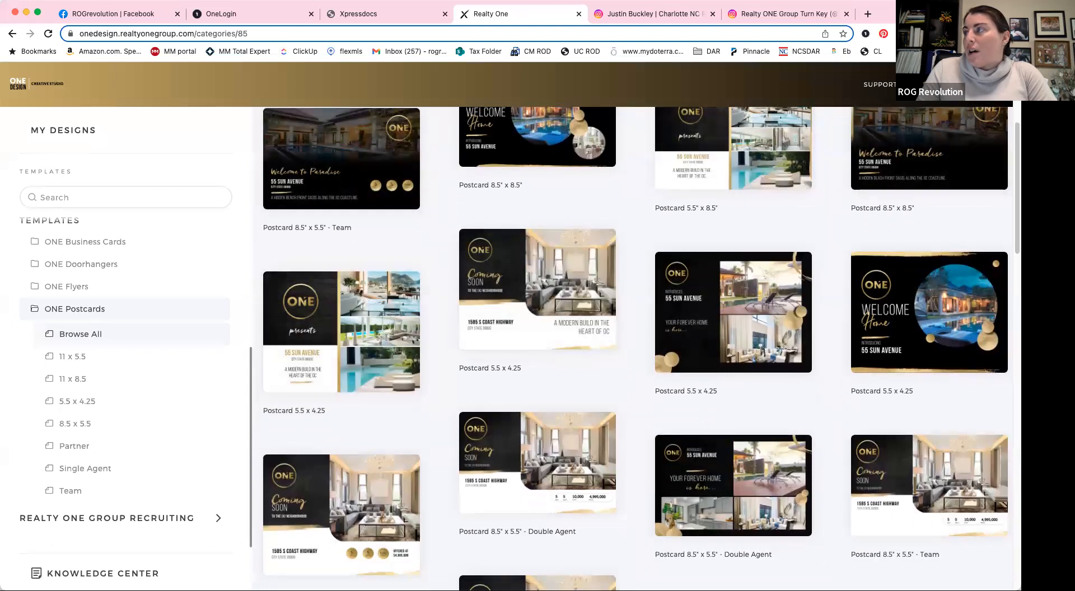
left_click(934, 84)
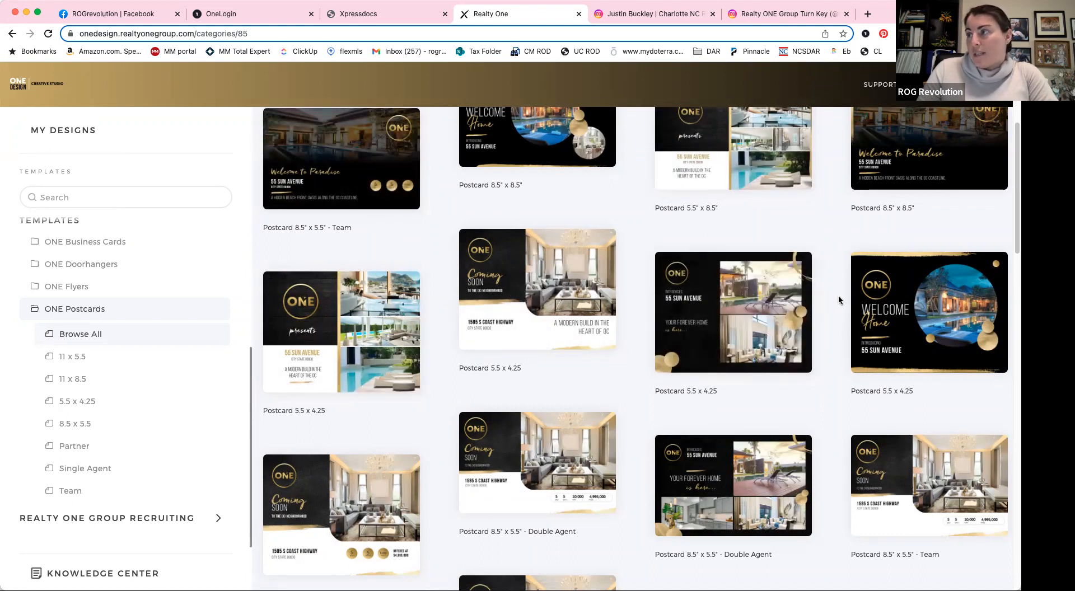
scroll(838, 297, "down", 5)
scroll(839, 300, "down", 10)
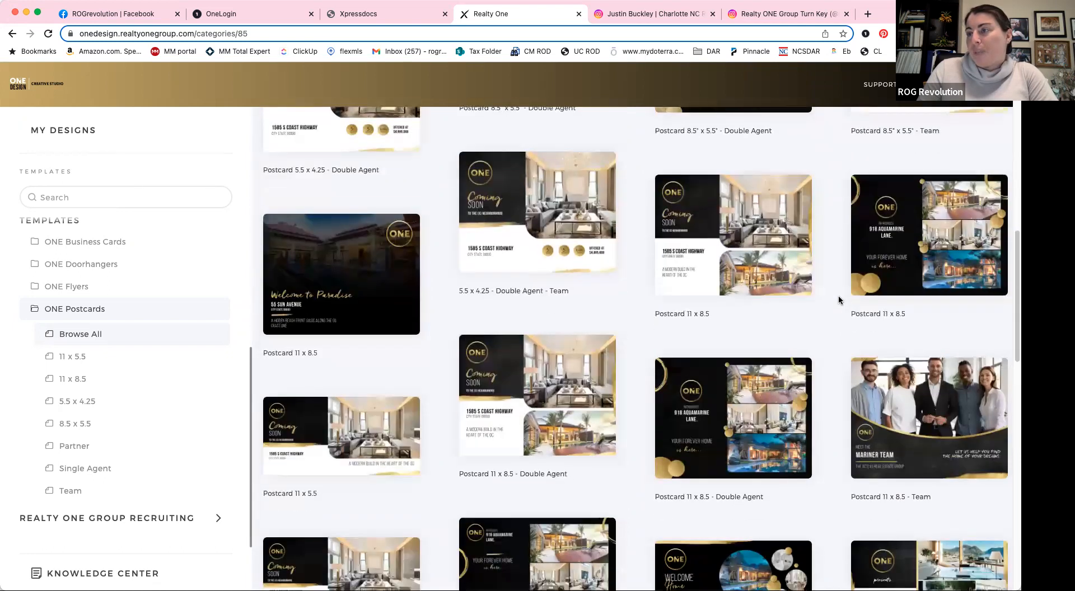
scroll(838, 300, "down", 1)
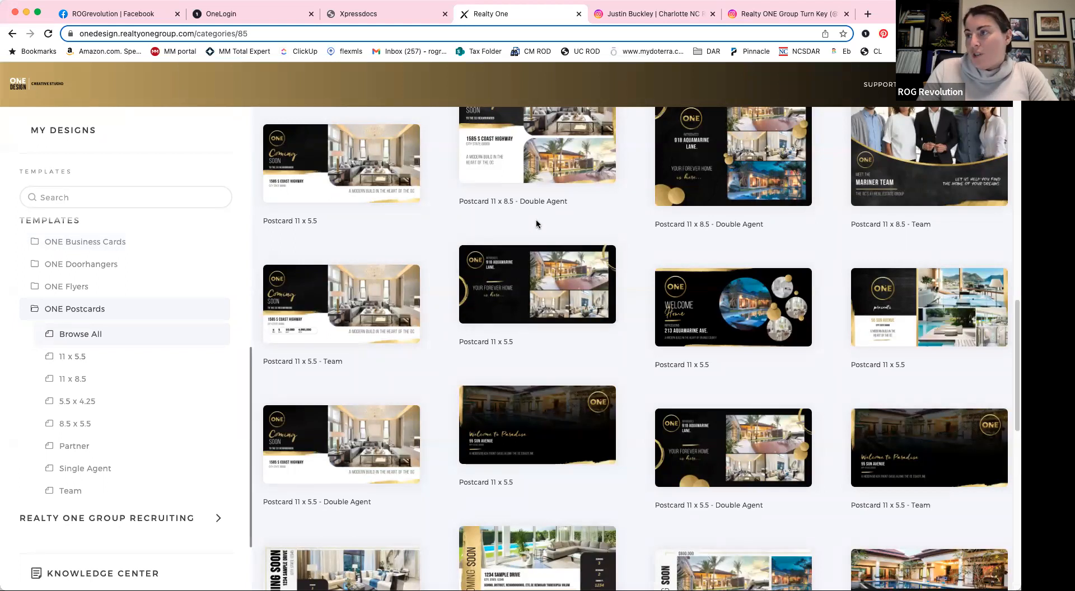
scroll(821, 337, "down", 3)
scroll(821, 337, "down", 8)
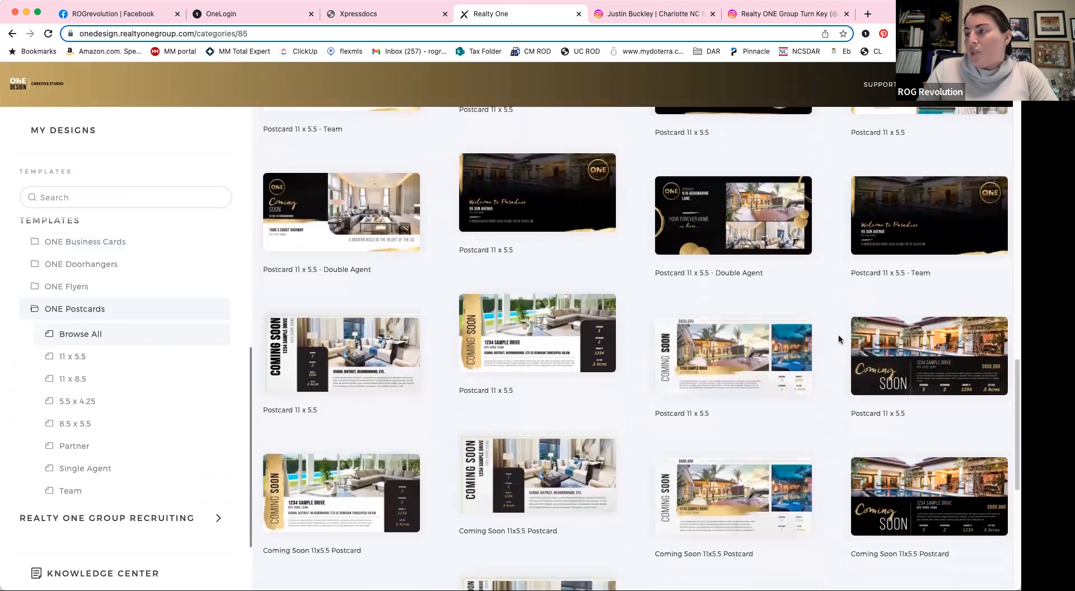
scroll(838, 339, "down", 1)
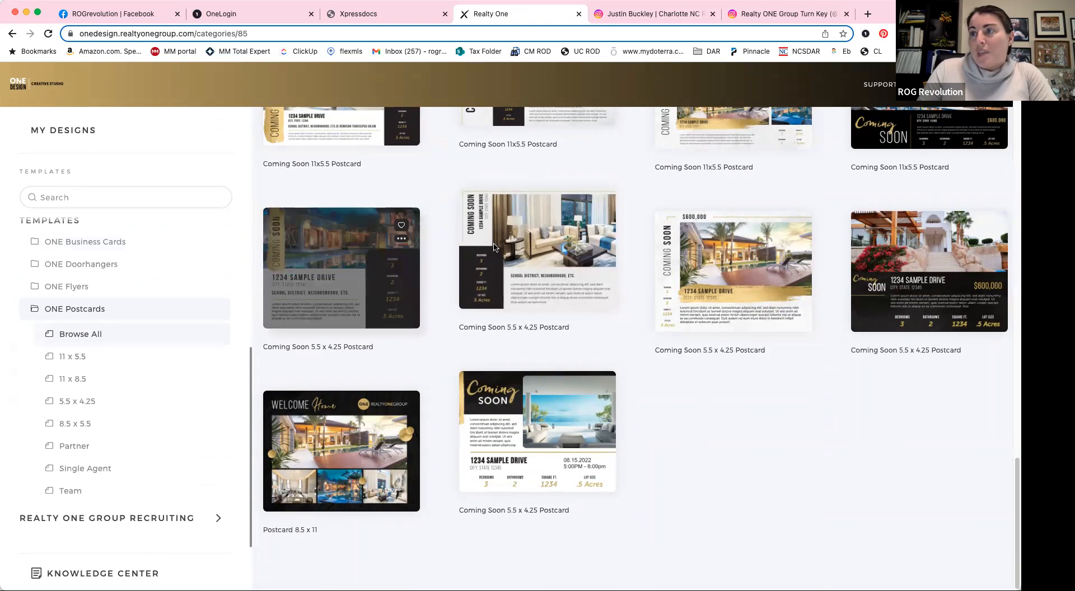
scroll(493, 246, "up", 10)
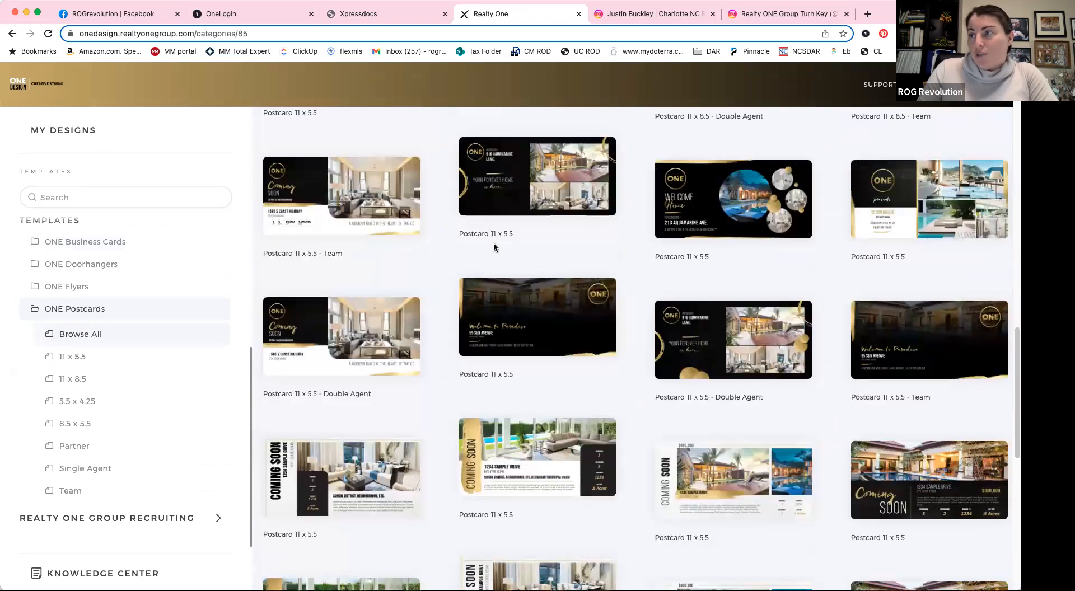
scroll(494, 247, "up", 10)
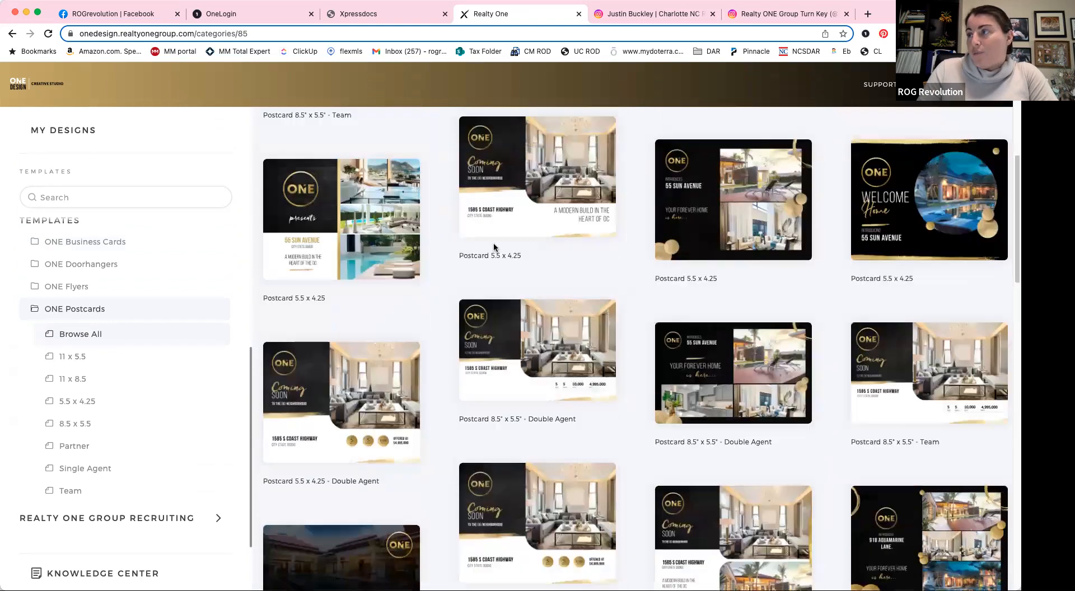
scroll(494, 247, "up", 10)
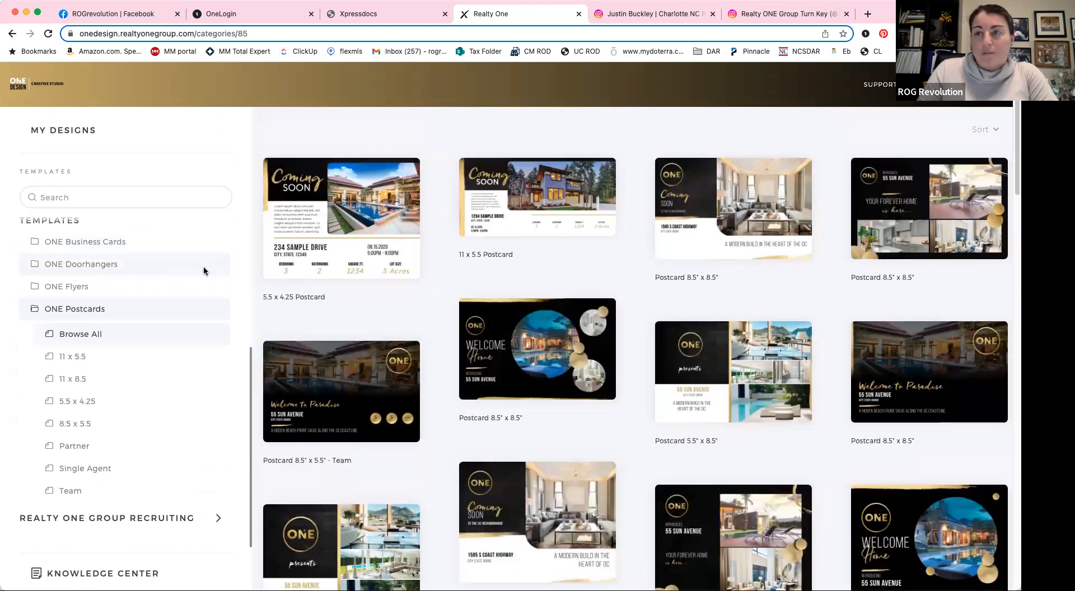
Open the ONE Flyers templates and look through the single-sided and double-sided property flyer designs
left_click(57, 289)
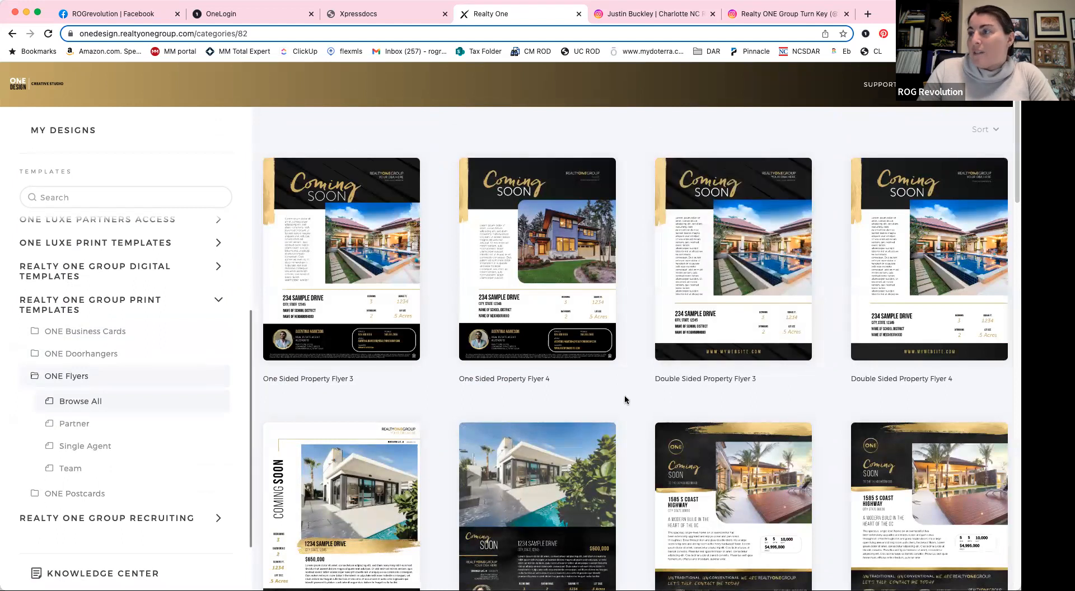
scroll(634, 370, "down", 4)
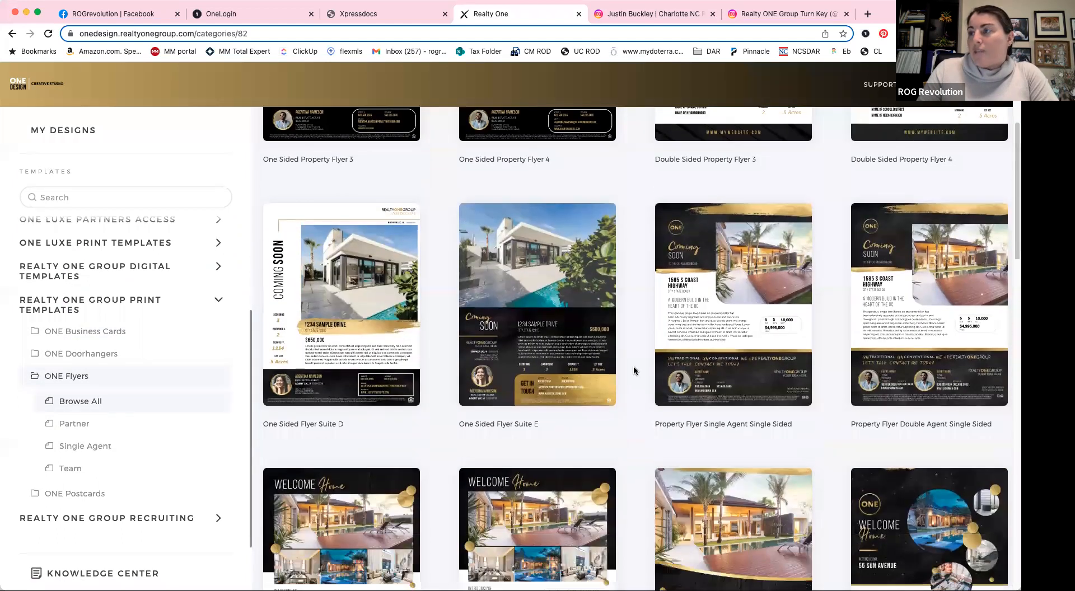
scroll(634, 370, "down", 3)
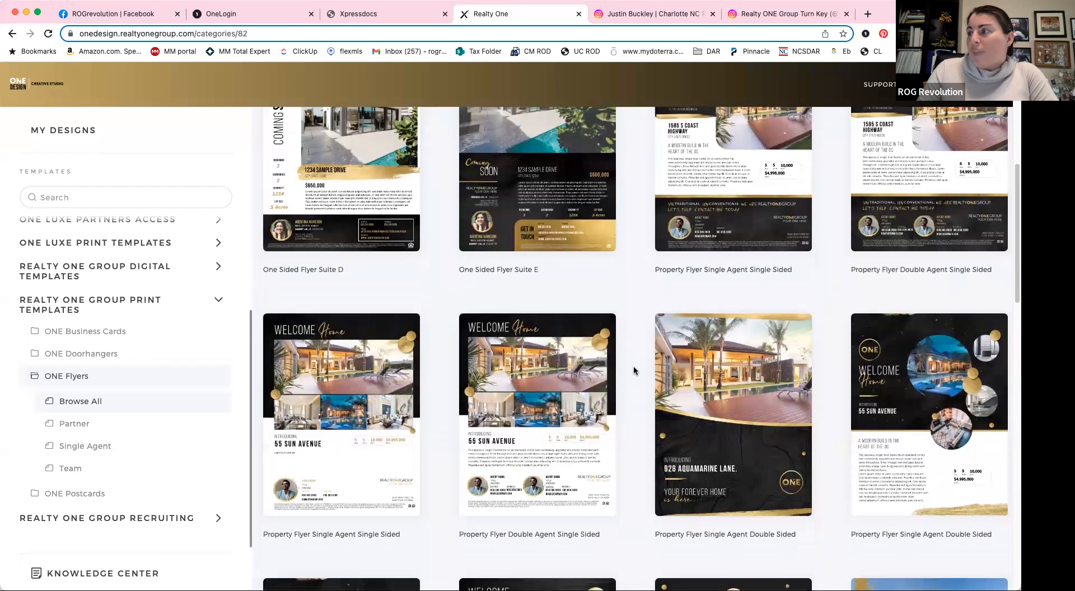
scroll(634, 370, "down", 4)
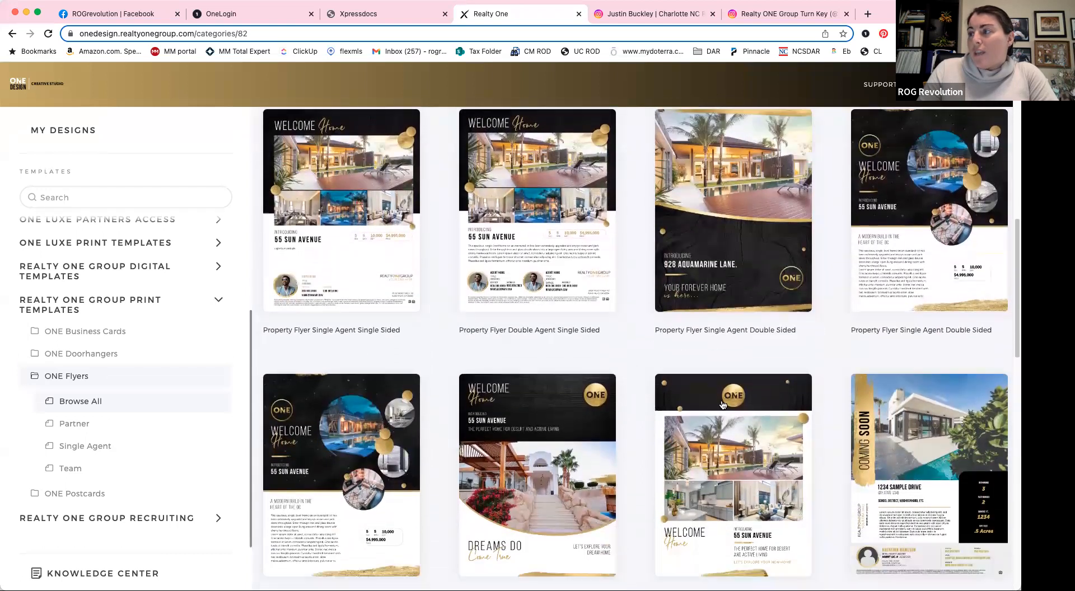
mouse_move(799, 283)
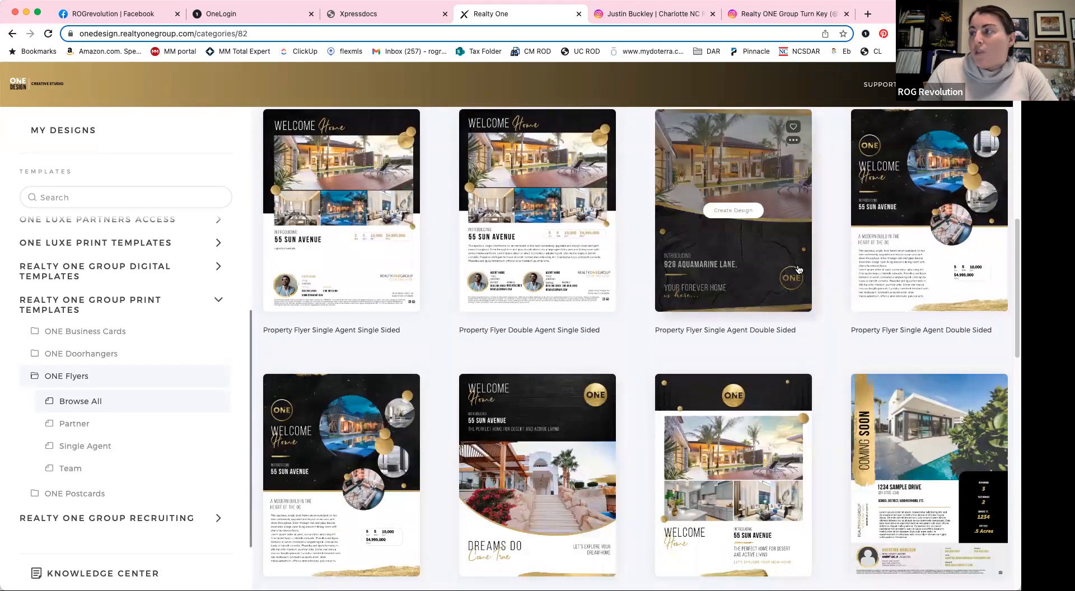
Browse to the end of the ONE Flyers and start a design from the last Welcome Home Property Flyer Single Agent Double Sided template
mouse_move(585, 395)
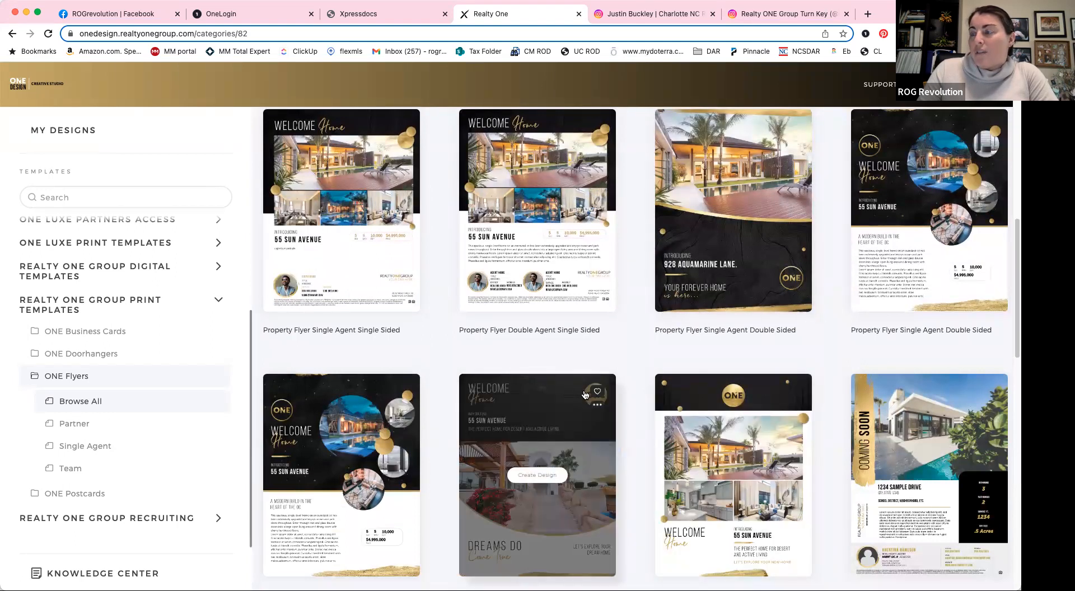
scroll(636, 380, "down", 5)
scroll(636, 378, "down", 10)
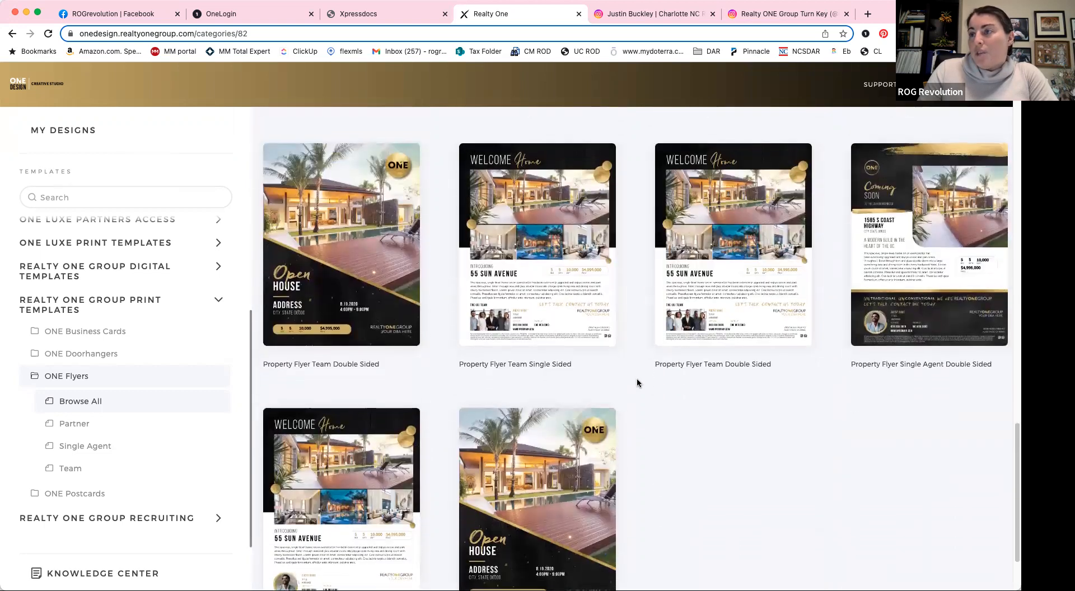
scroll(637, 381, "down", 3)
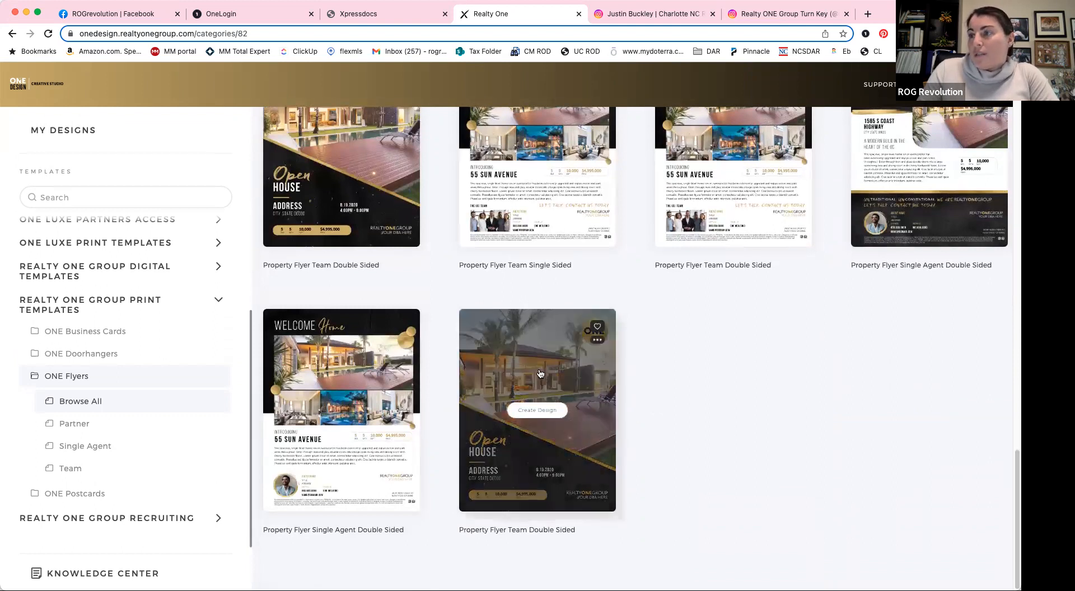
left_click(347, 361)
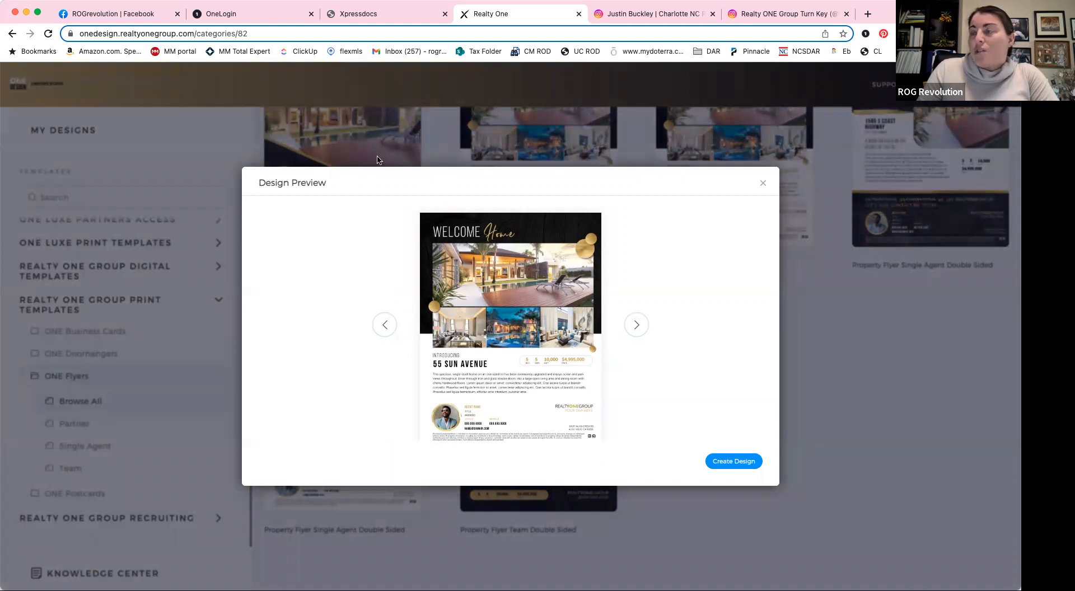
left_click(734, 463)
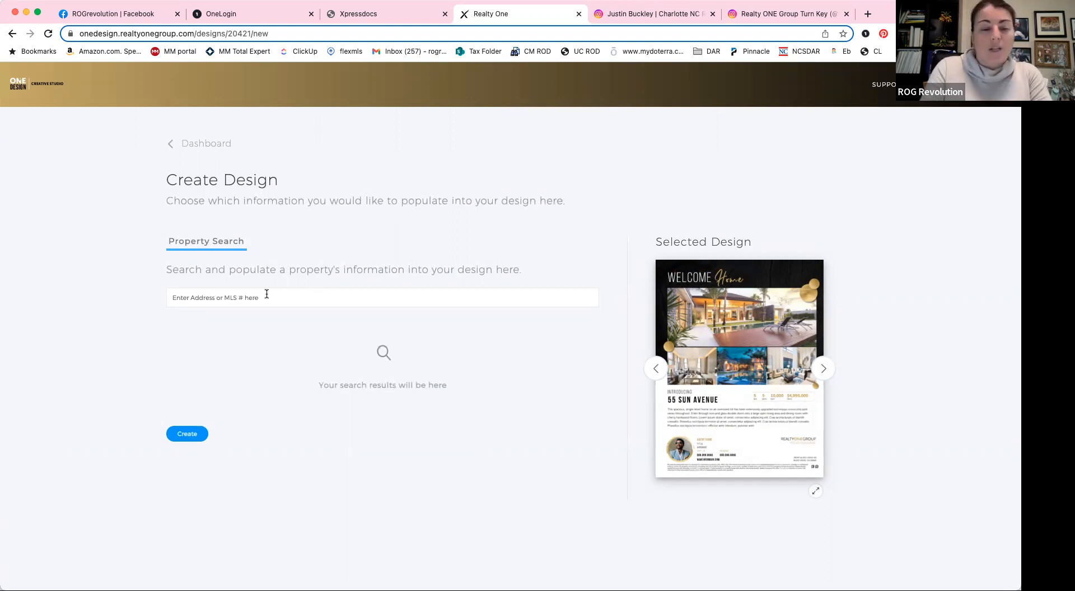
Search for the listing by its street address and populate the flyer with the matching property's information
left_click(387, 300)
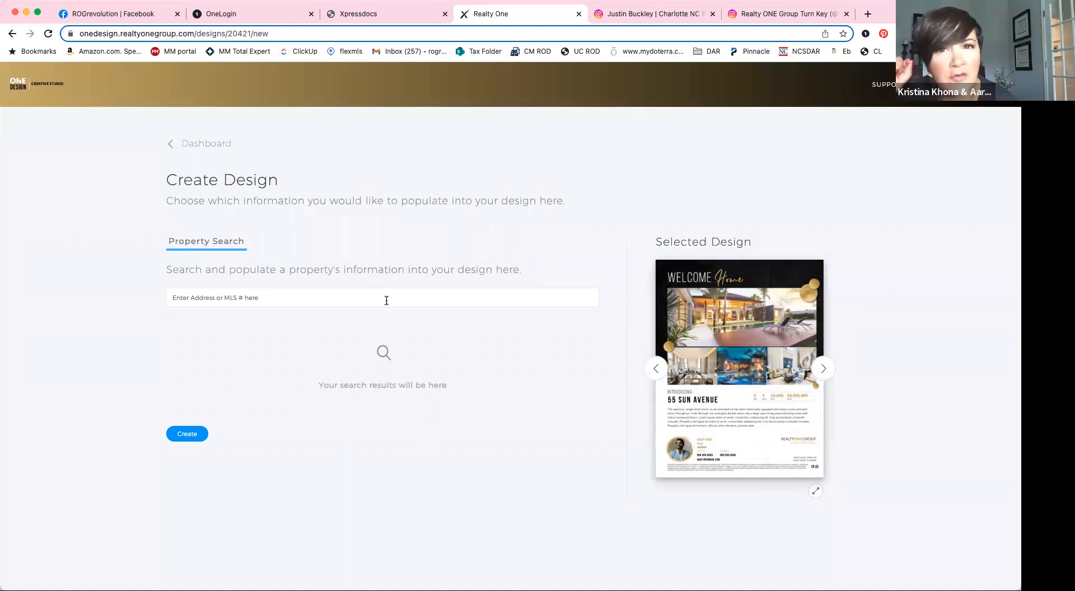
type("260 gro")
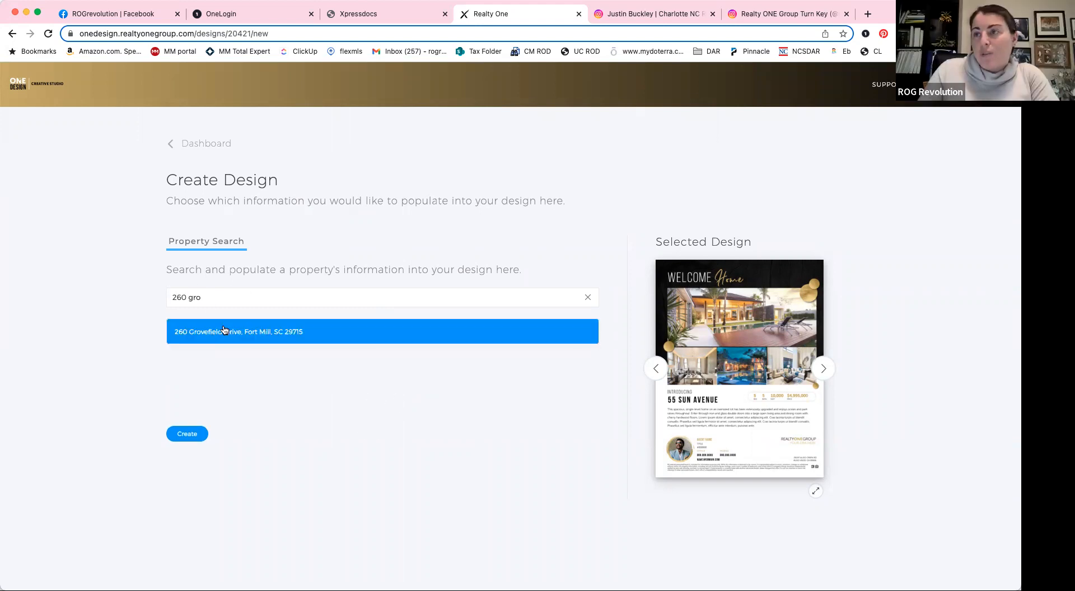
left_click(253, 330)
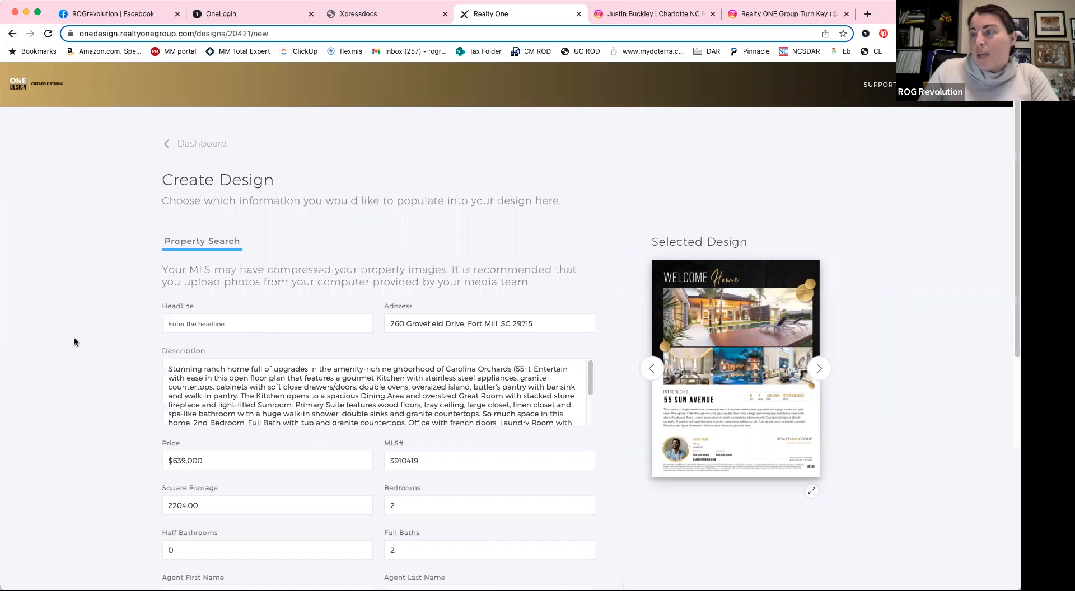
Check the imported property details and description, and set the headline to "Just Listing!"
scroll(73, 338, "down", 2)
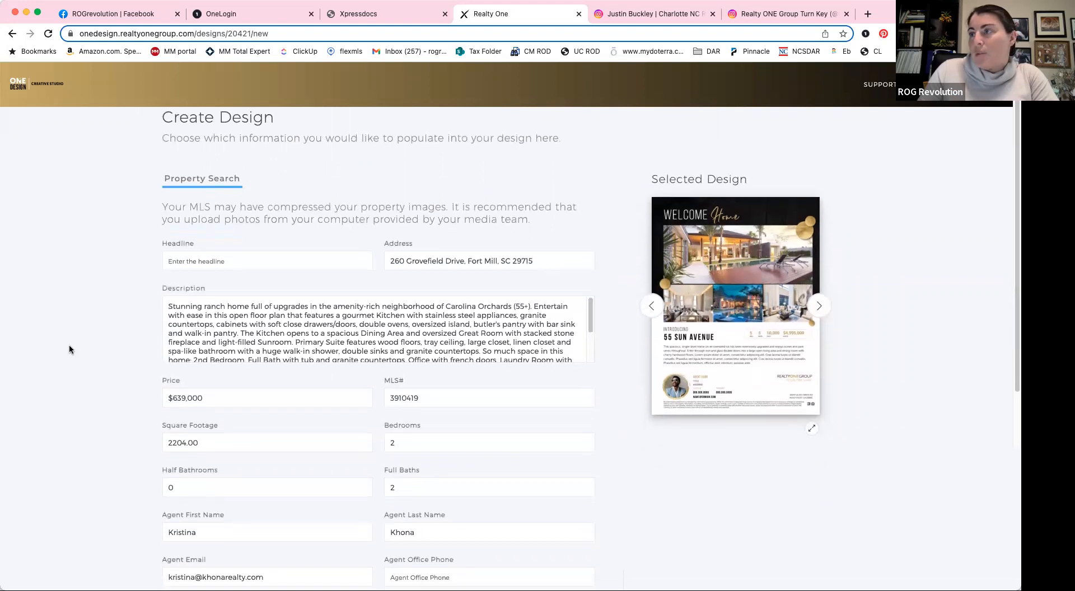
scroll(69, 345, "down", 2)
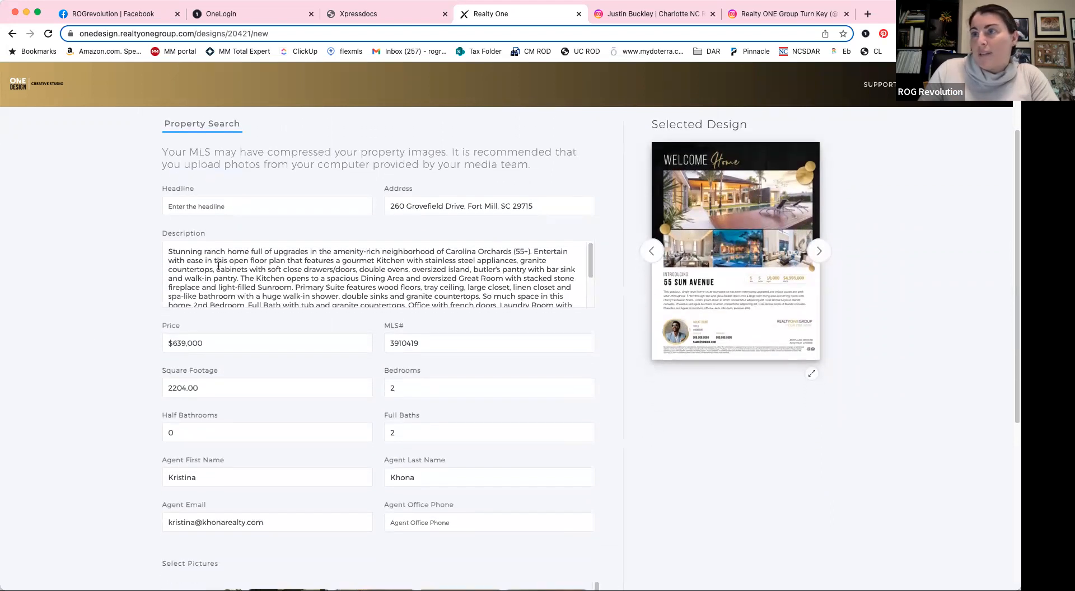
left_click_drag(198, 251, 444, 321)
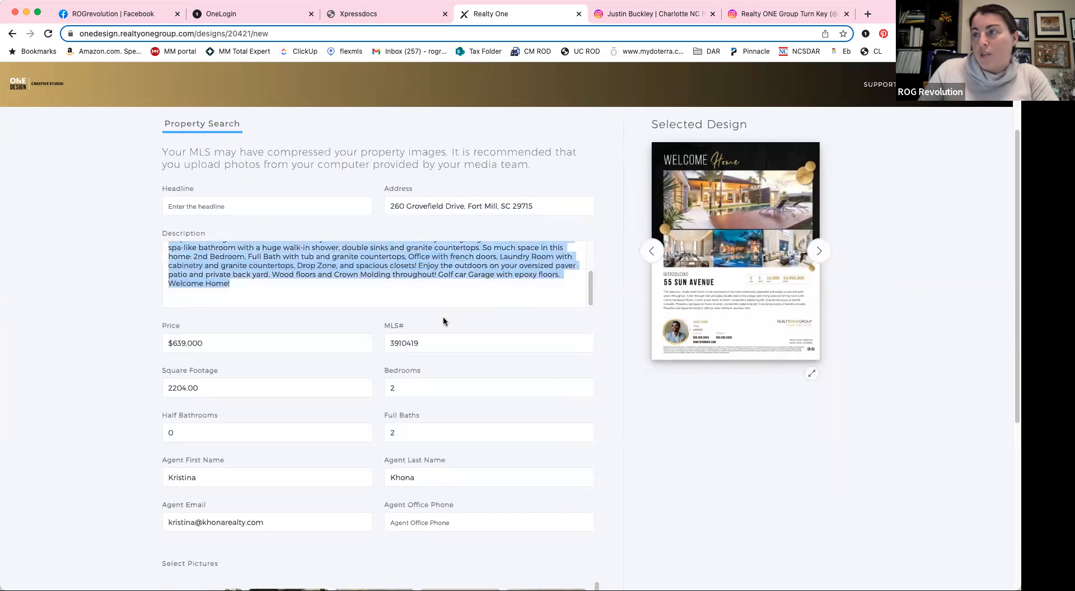
left_click_drag(394, 283, 300, 234)
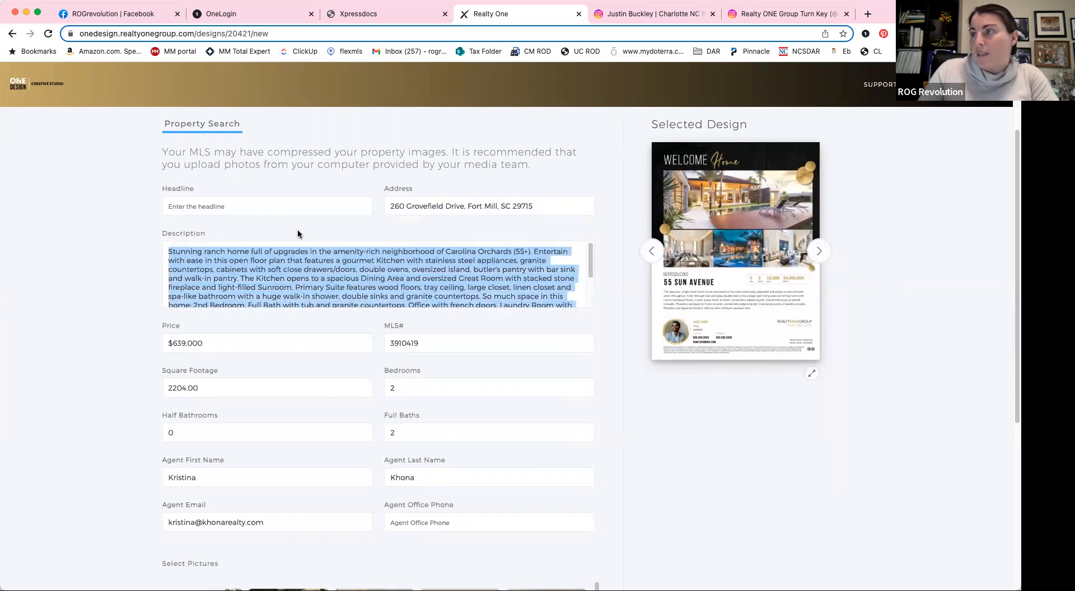
left_click(374, 272)
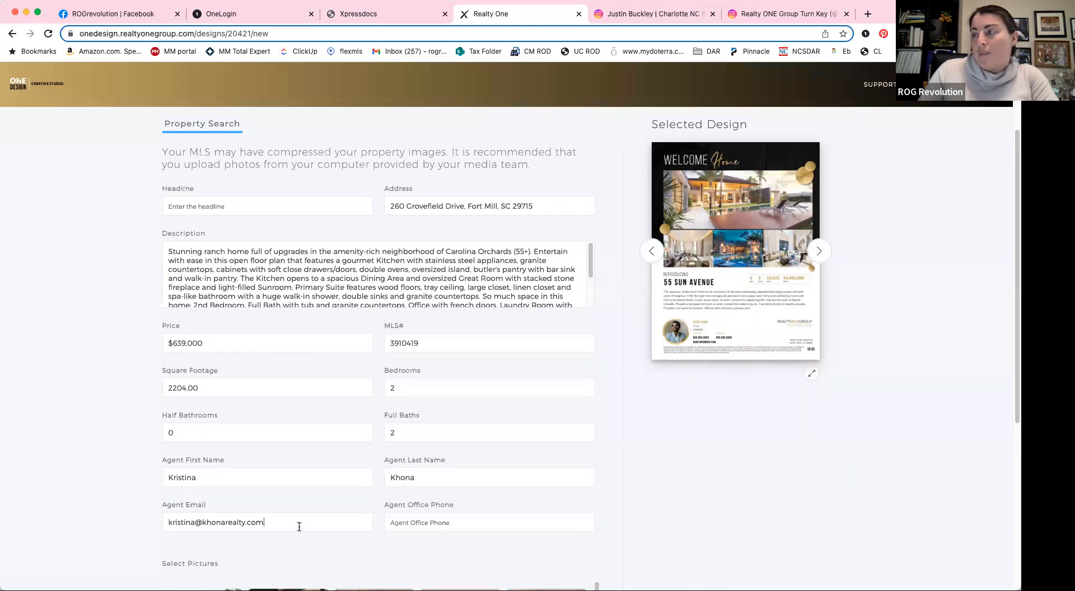
left_click(222, 212)
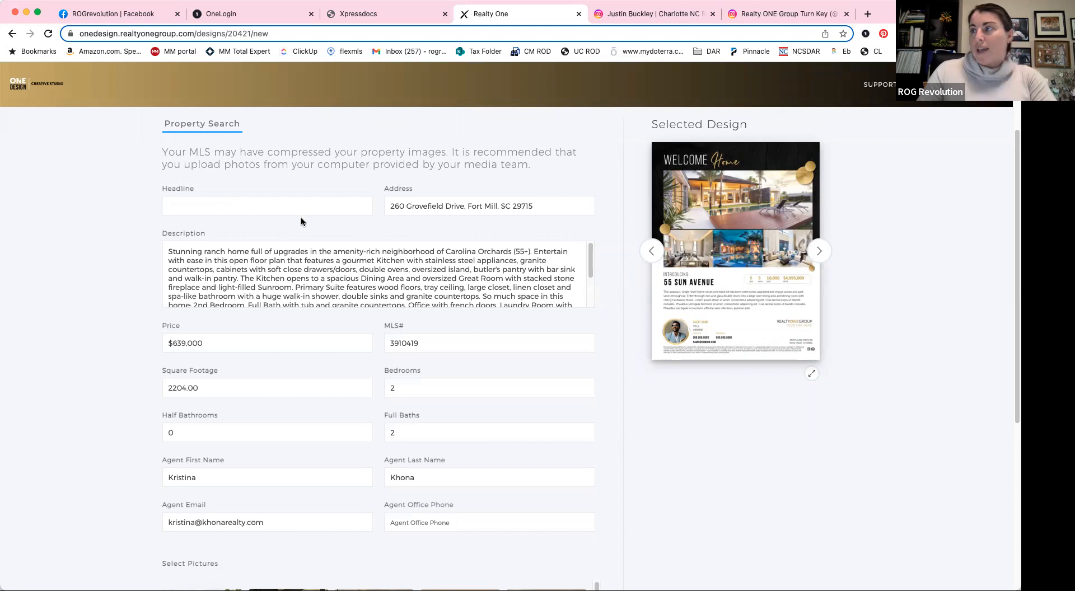
type("Just")
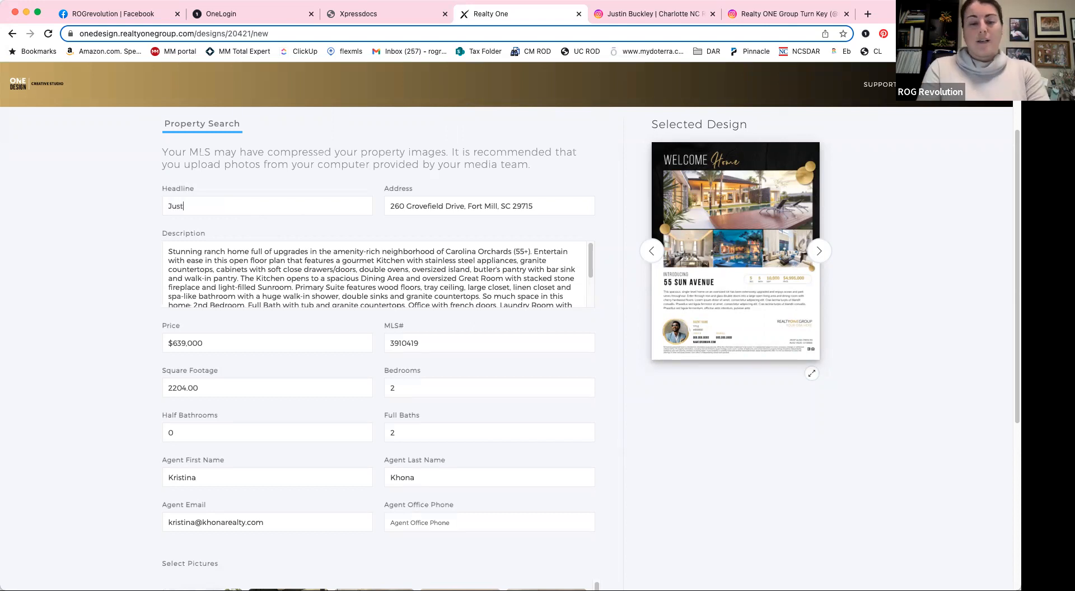
type(" Listing!")
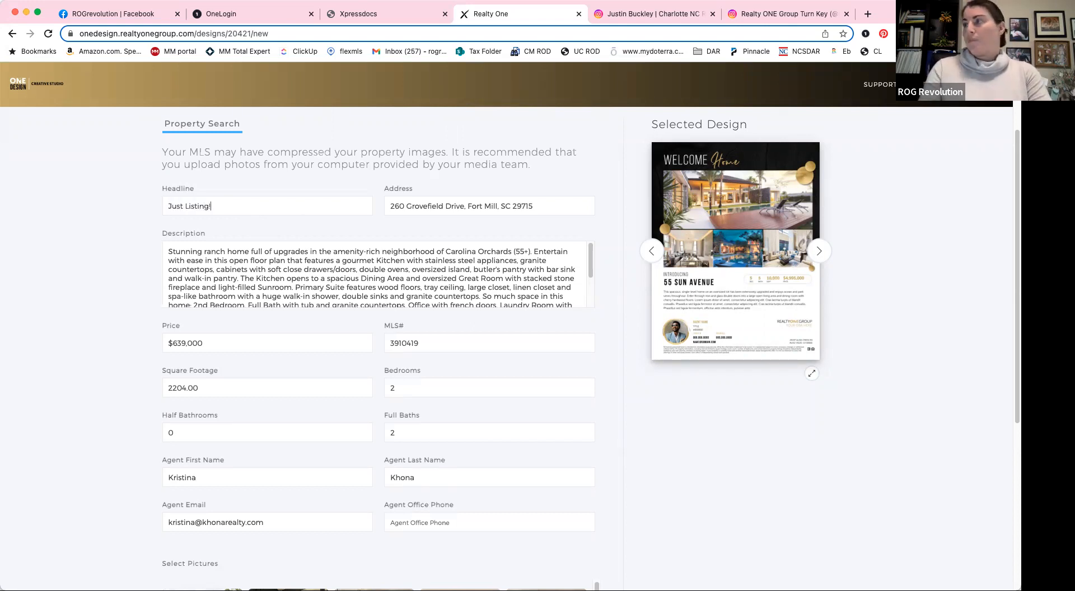
Look through the listing pictures and select the front exterior, the entry hallway and the living room photo in the second row's fourth place
scroll(484, 286, "down", 5)
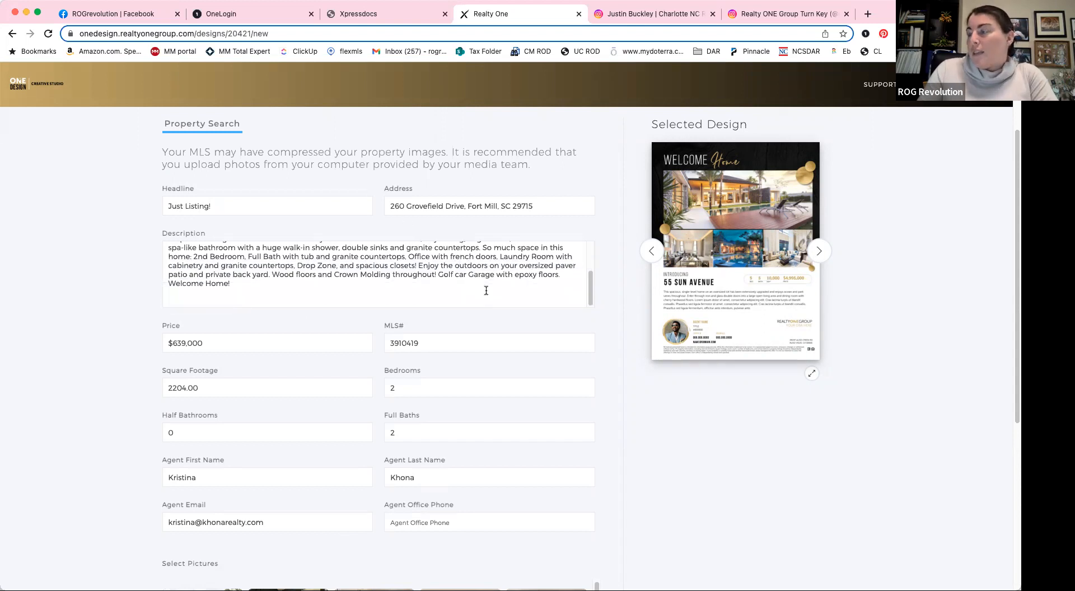
scroll(496, 369, "down", 8)
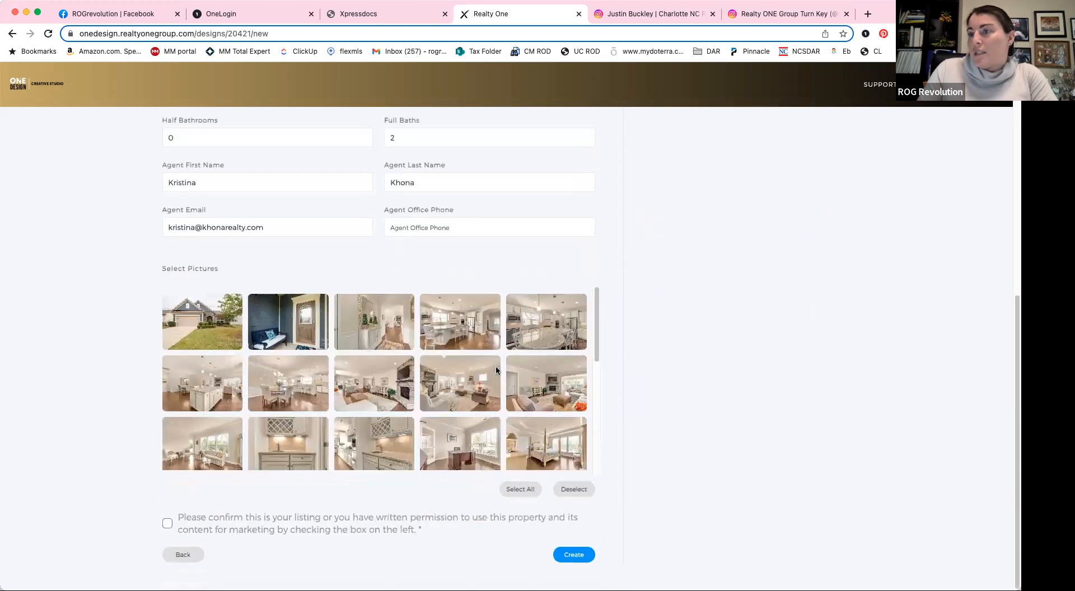
scroll(432, 411, "down", 1)
scroll(432, 412, "down", 5)
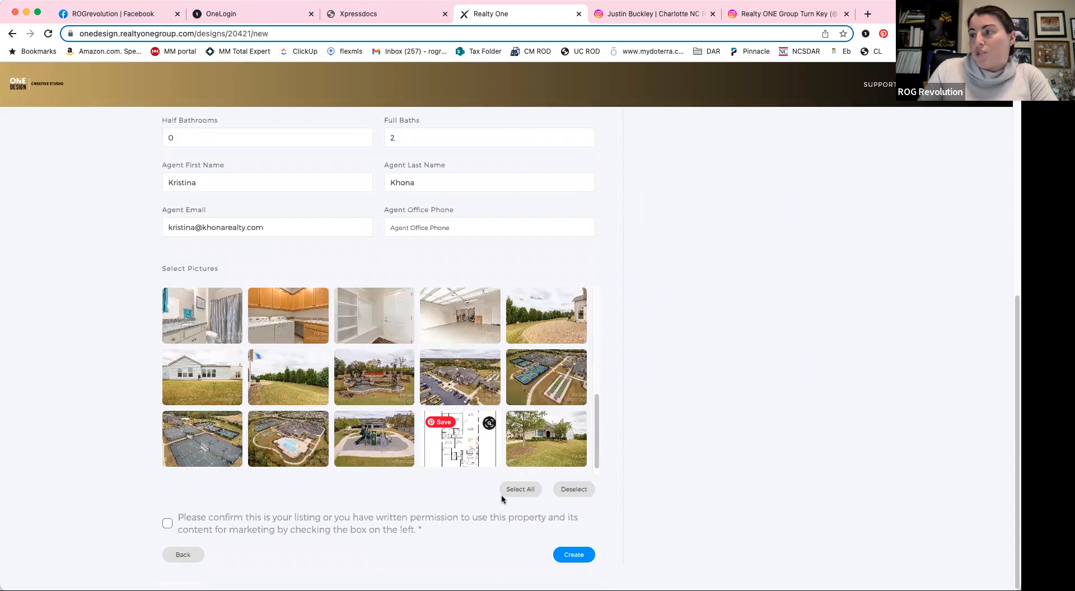
scroll(546, 372, "up", 6)
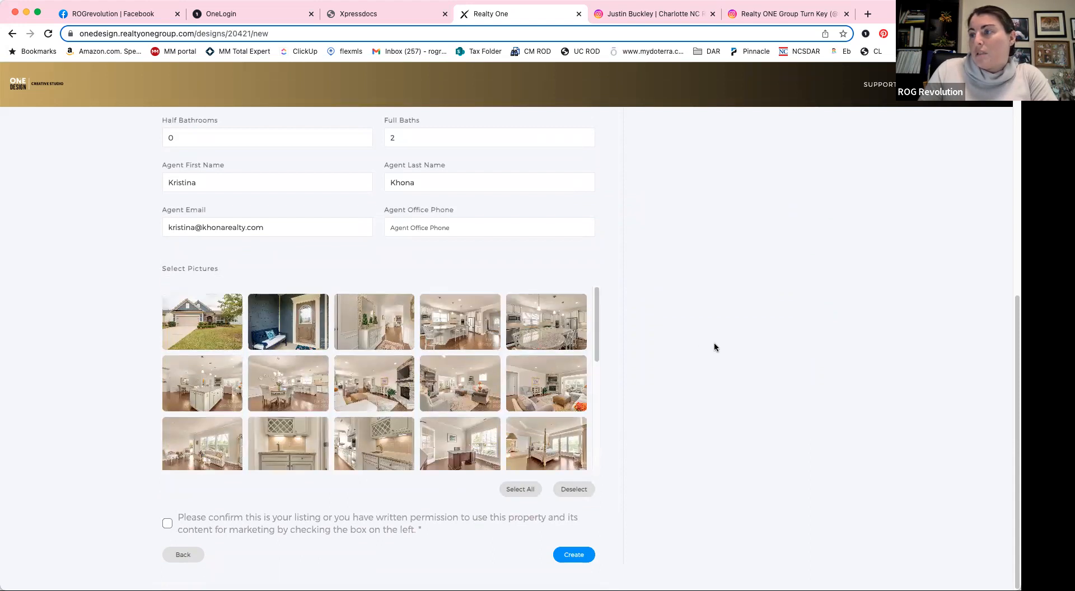
scroll(717, 344, "up", 8)
scroll(717, 347, "down", 10)
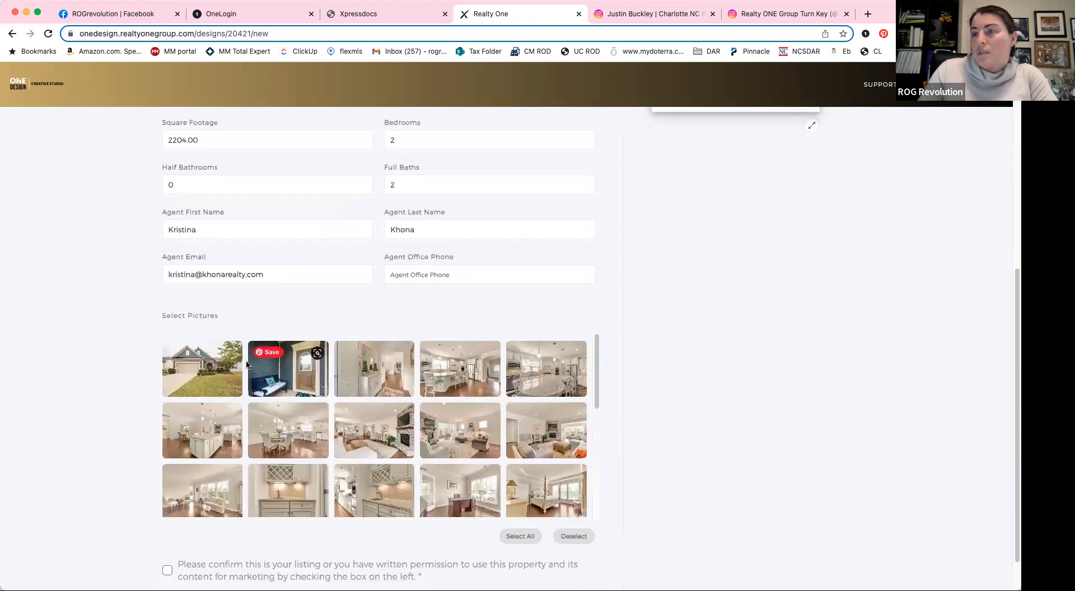
left_click(193, 367)
left_click(383, 394)
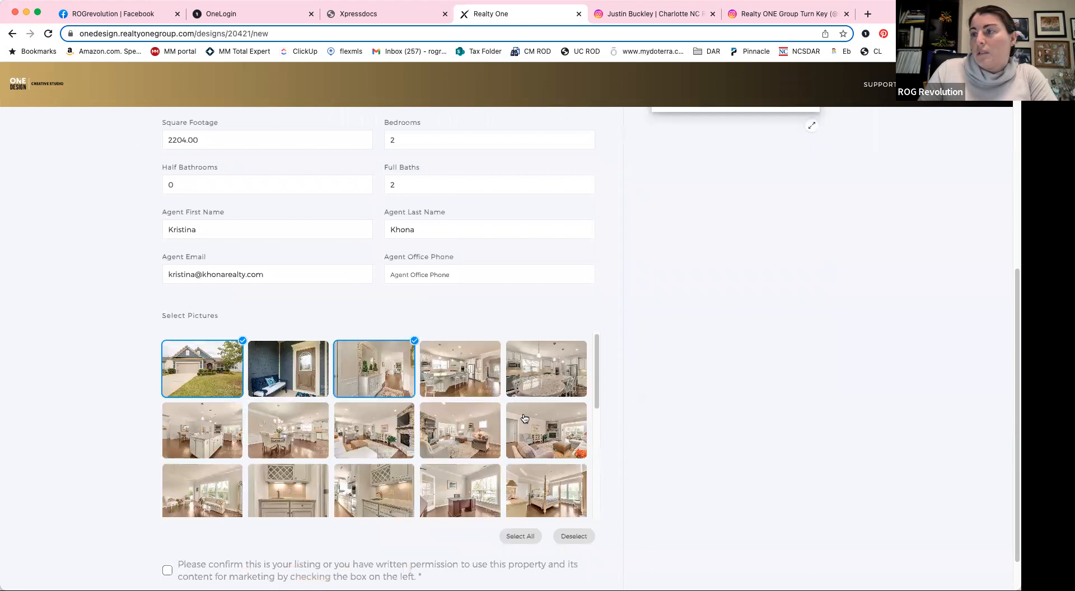
scroll(688, 424, "down", 2)
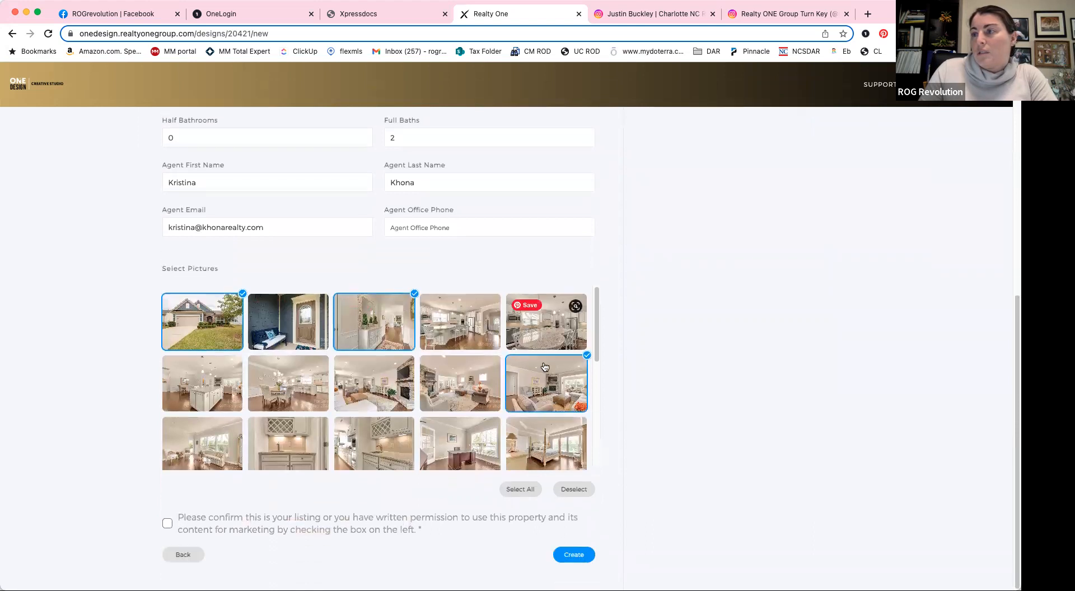
left_click(470, 397)
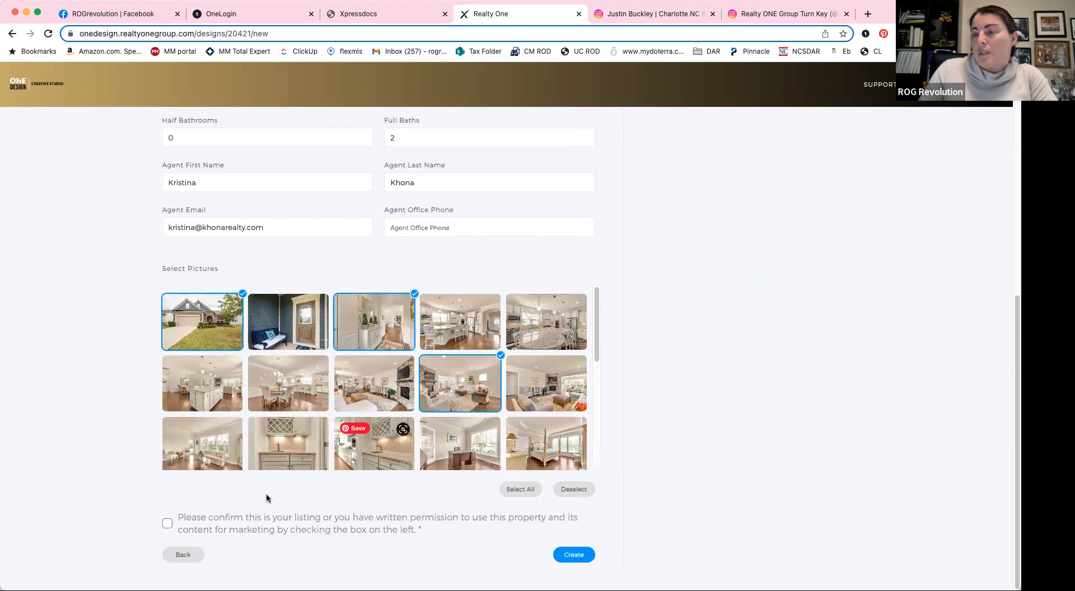
Confirm permission to use the listing's content, check the form once more and create the flyer design
left_click(167, 525)
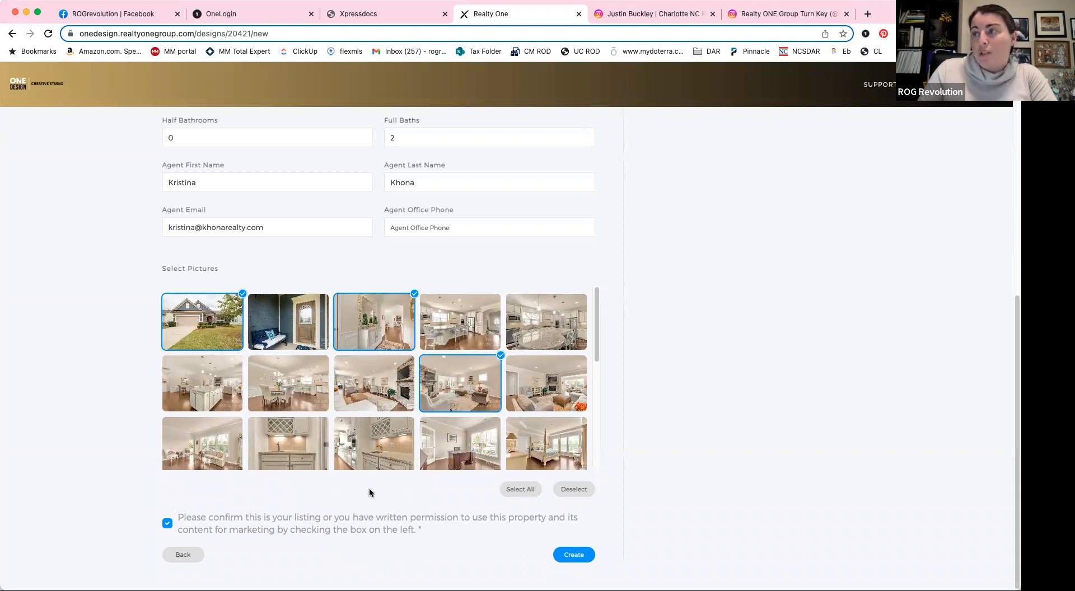
scroll(369, 489, "up", 10)
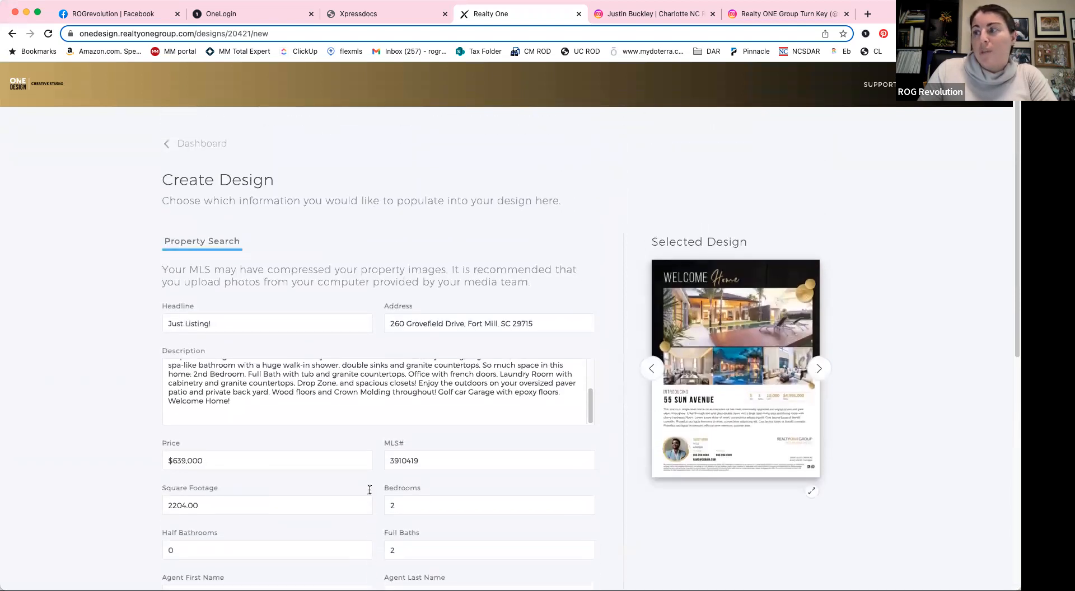
scroll(374, 486, "down", 10)
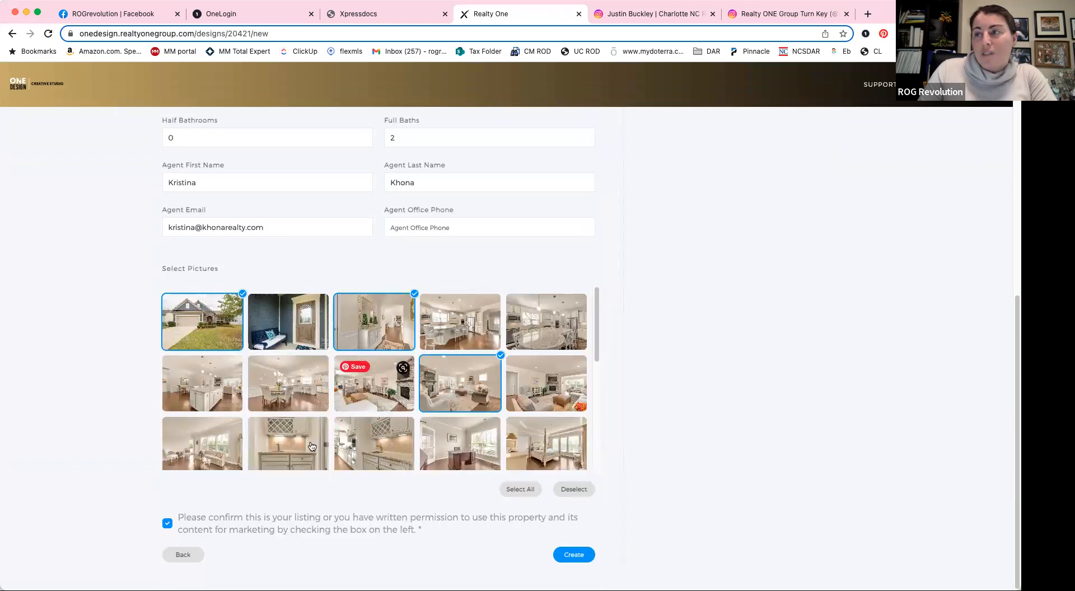
left_click(572, 555)
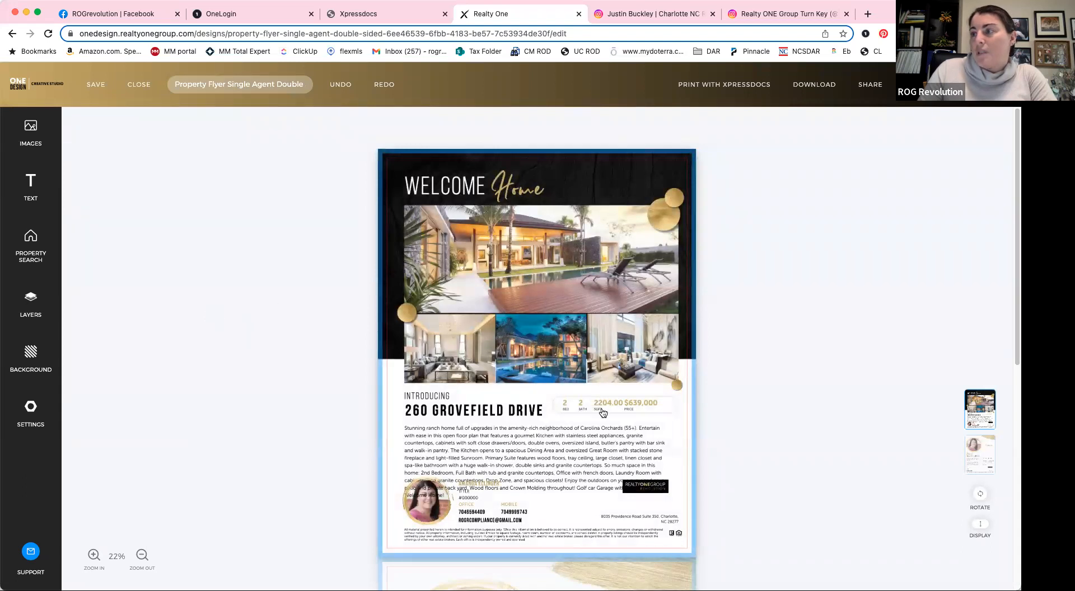
Widen the property description text box on the flyer's front page to line up with the photos' outer edge
left_click(492, 410)
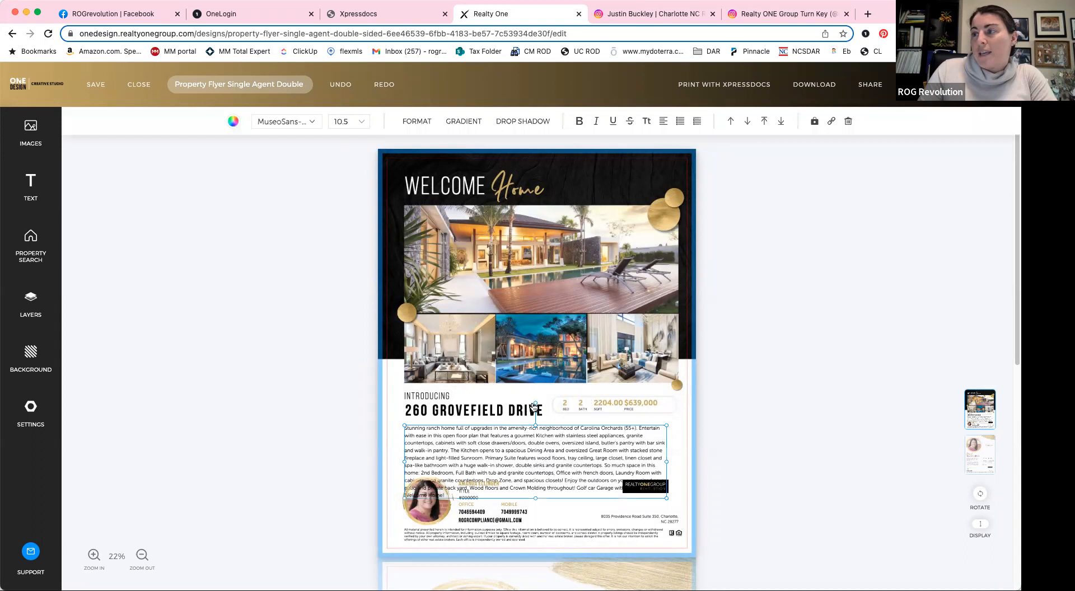
left_click(432, 397)
left_click_drag(439, 412, 436, 409)
left_click_drag(651, 492, 676, 458)
left_click(667, 491)
left_click(647, 487)
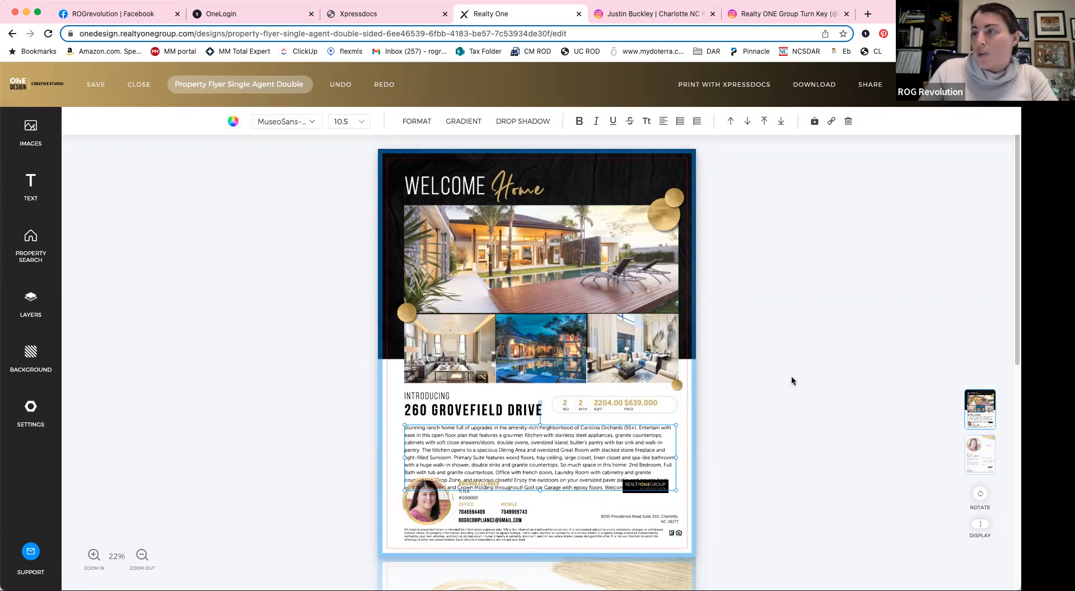
Replace the flyer's large main photo with the front exterior picture from the Just Listing! image folder and shift it down in its frame
left_click(555, 249)
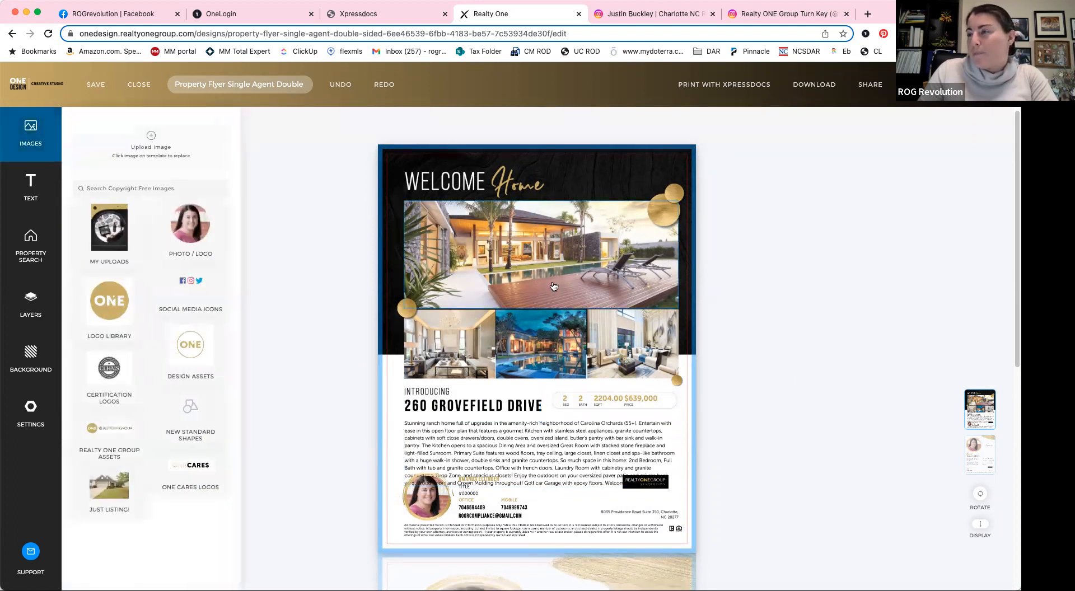
left_click(767, 358)
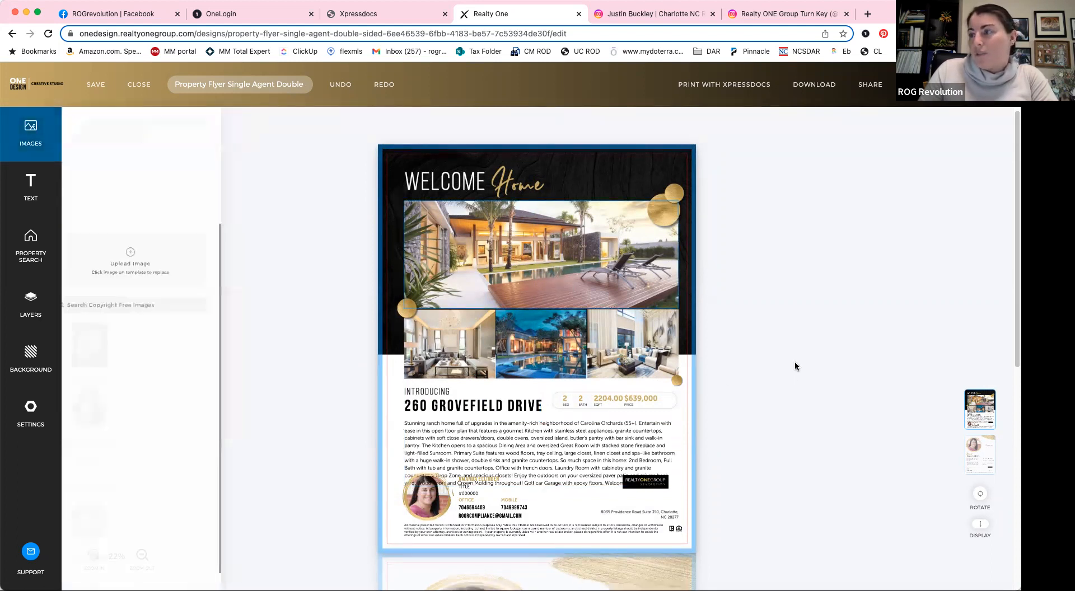
scroll(767, 358, "down", 7)
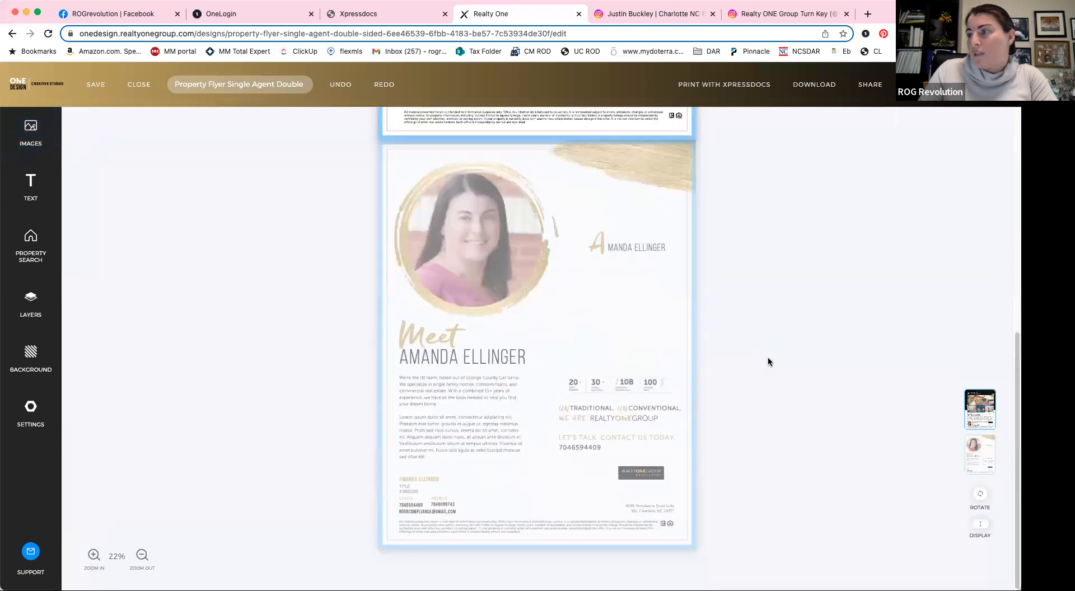
scroll(767, 357, "up", 7)
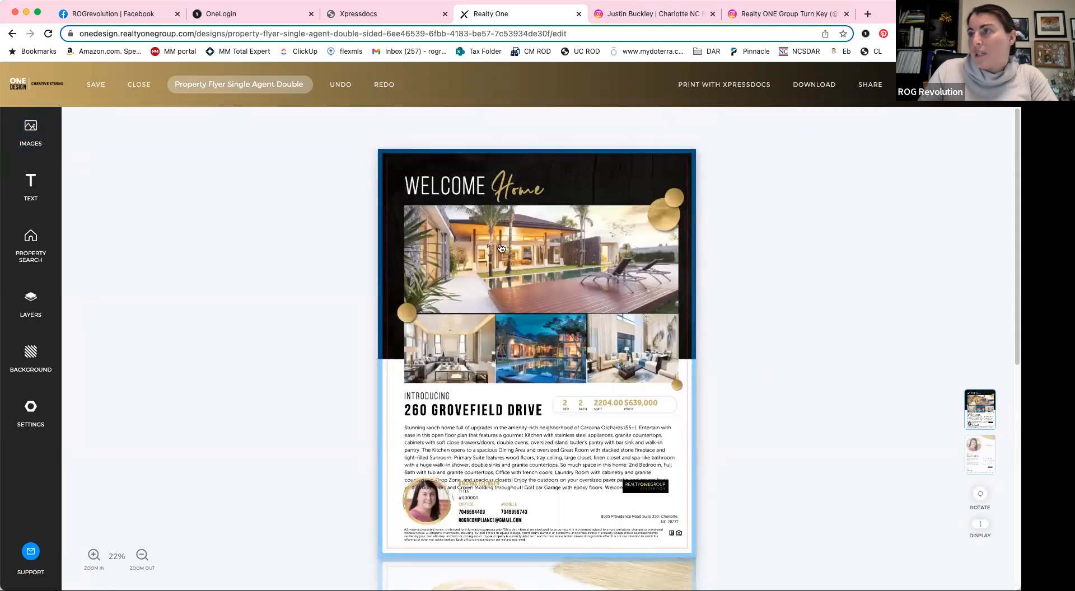
left_click(539, 265)
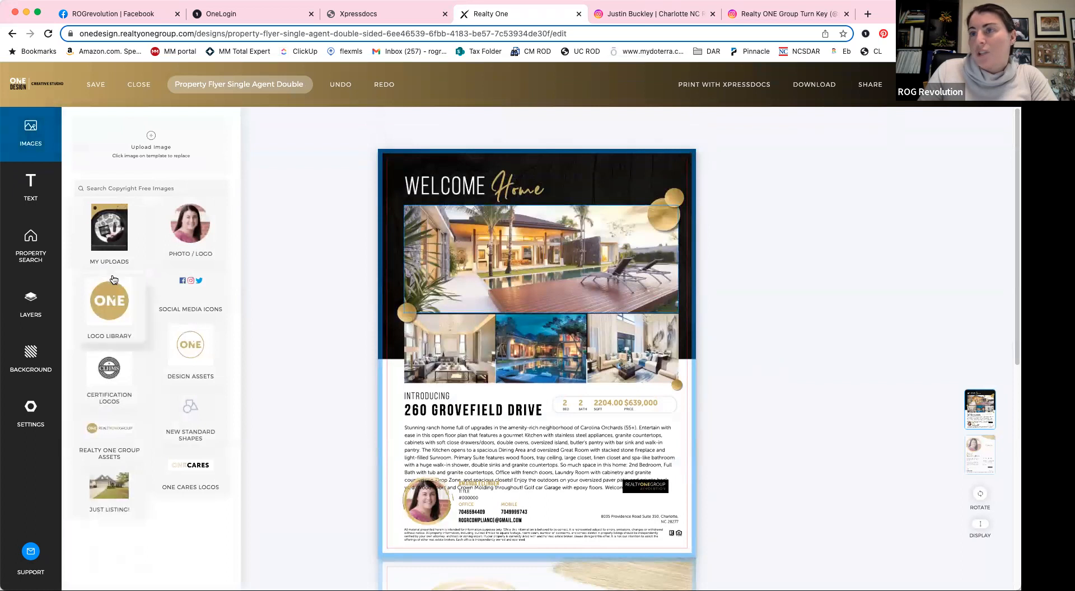
left_click(109, 488)
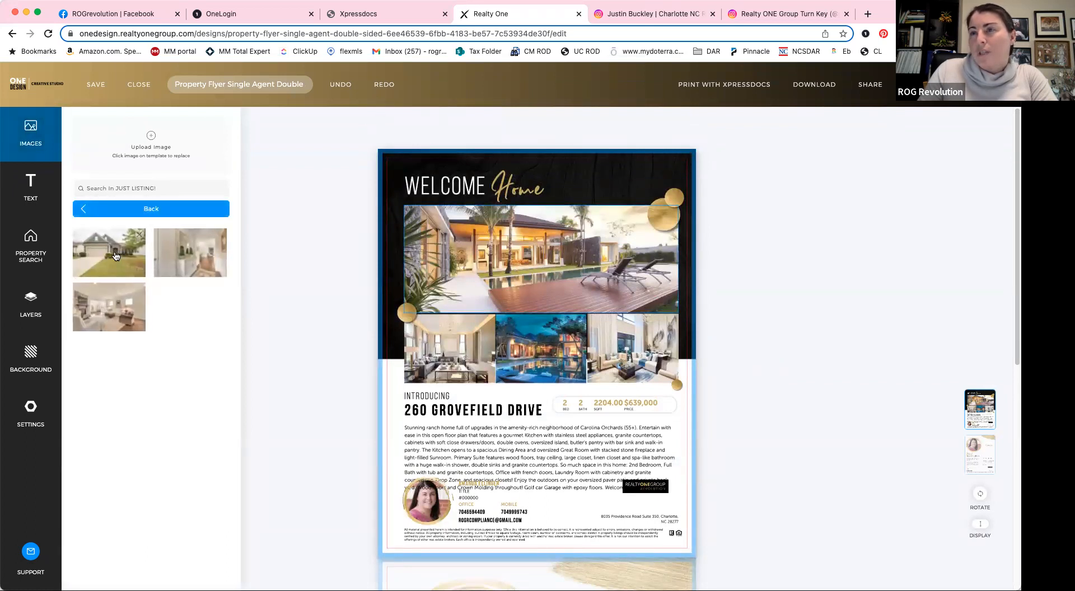
left_click(112, 258)
left_click(548, 249)
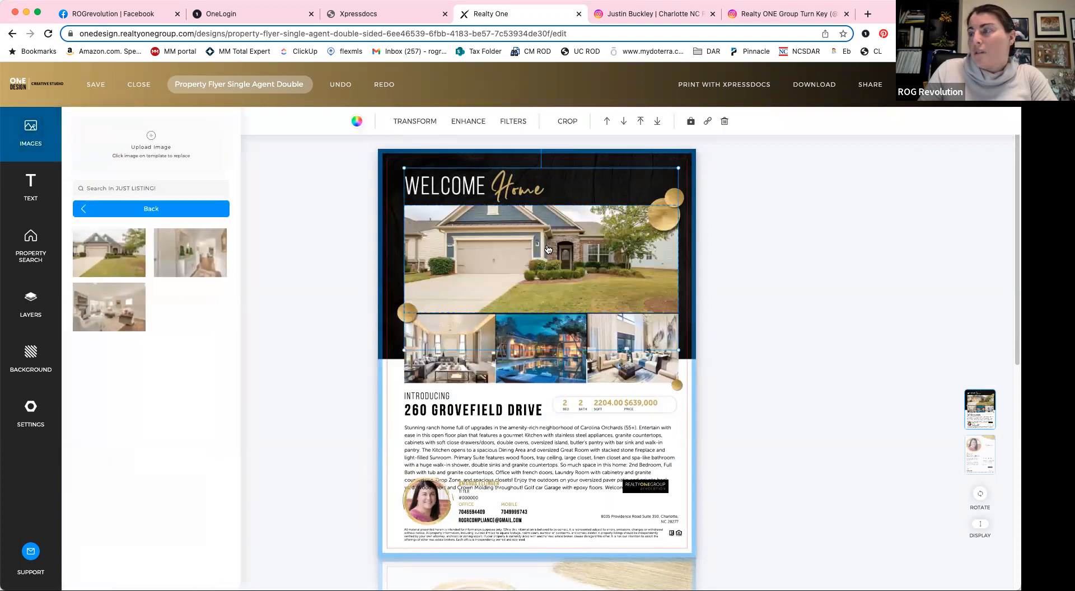
left_click_drag(549, 253, 545, 267)
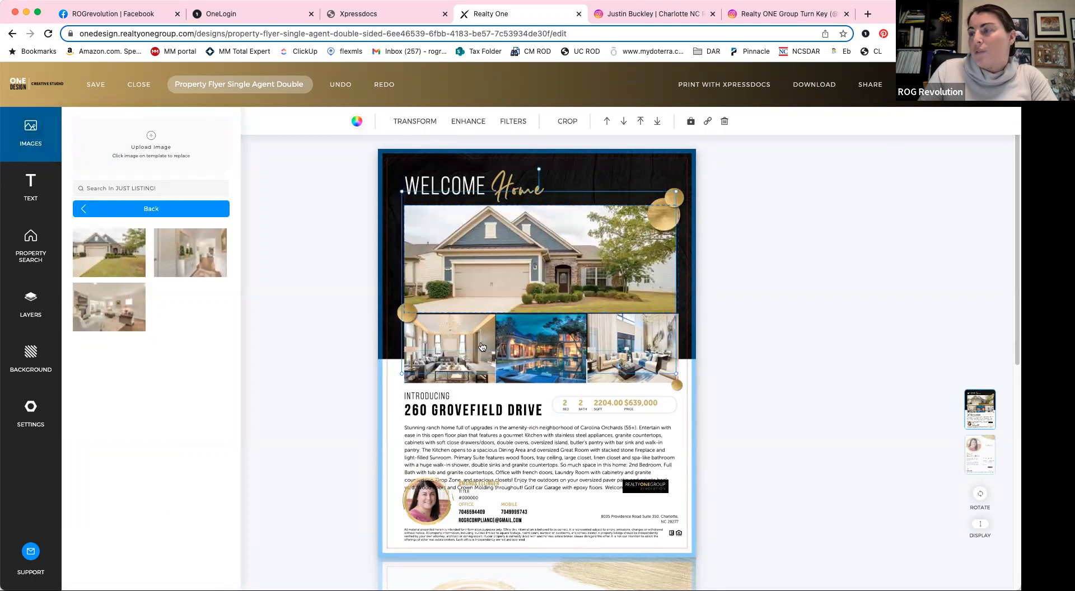
Replace the first small photo with the living room picture and the middle small photo with the entry hallway picture
left_click(463, 349)
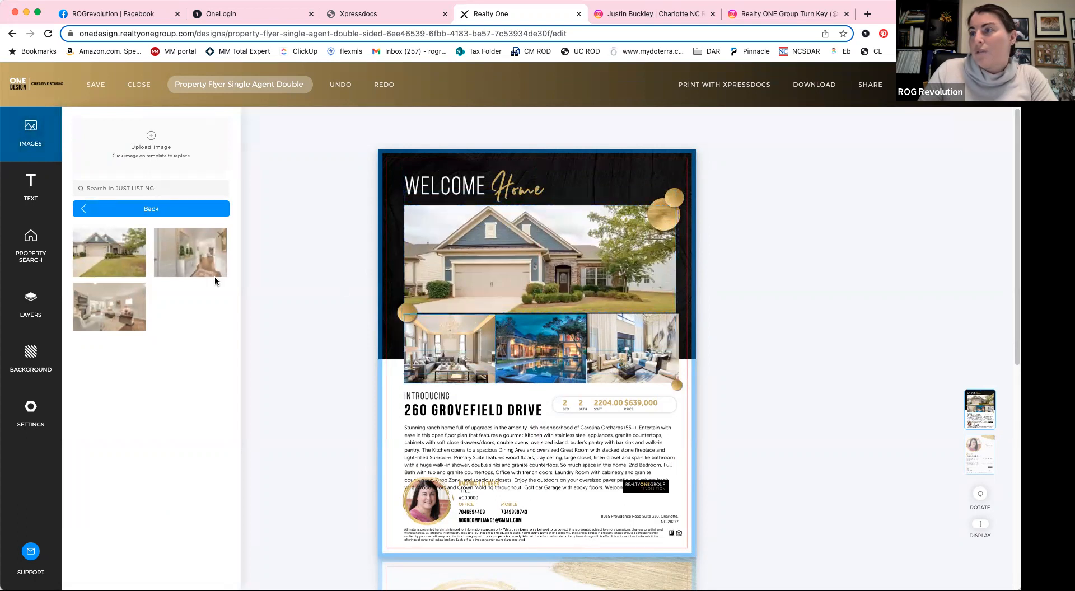
left_click(219, 235)
left_click_drag(449, 342, 473, 339)
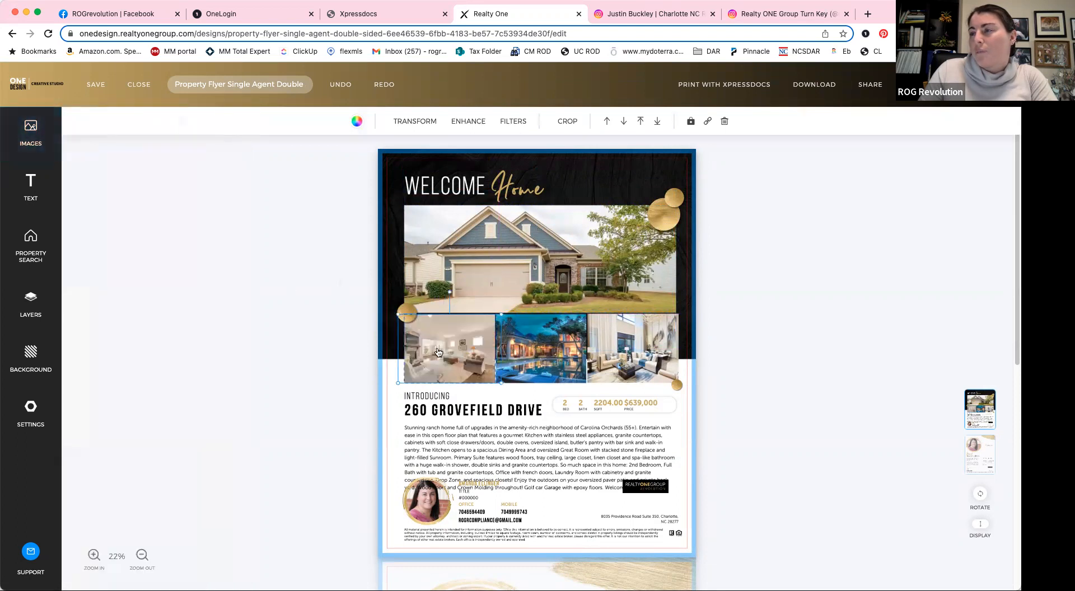
left_click(549, 352)
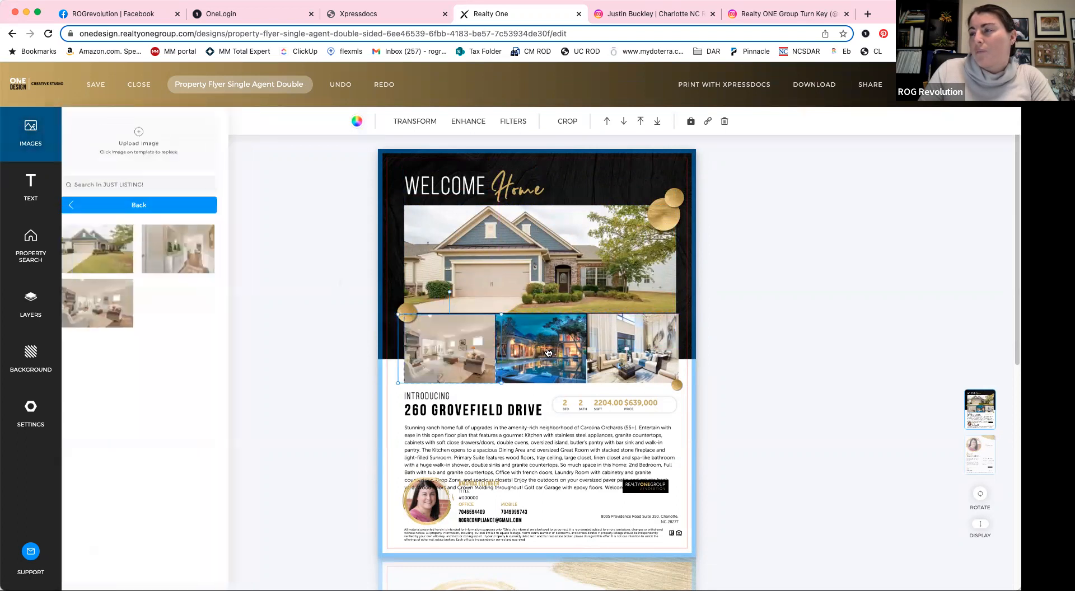
left_click(200, 259)
left_click(739, 335)
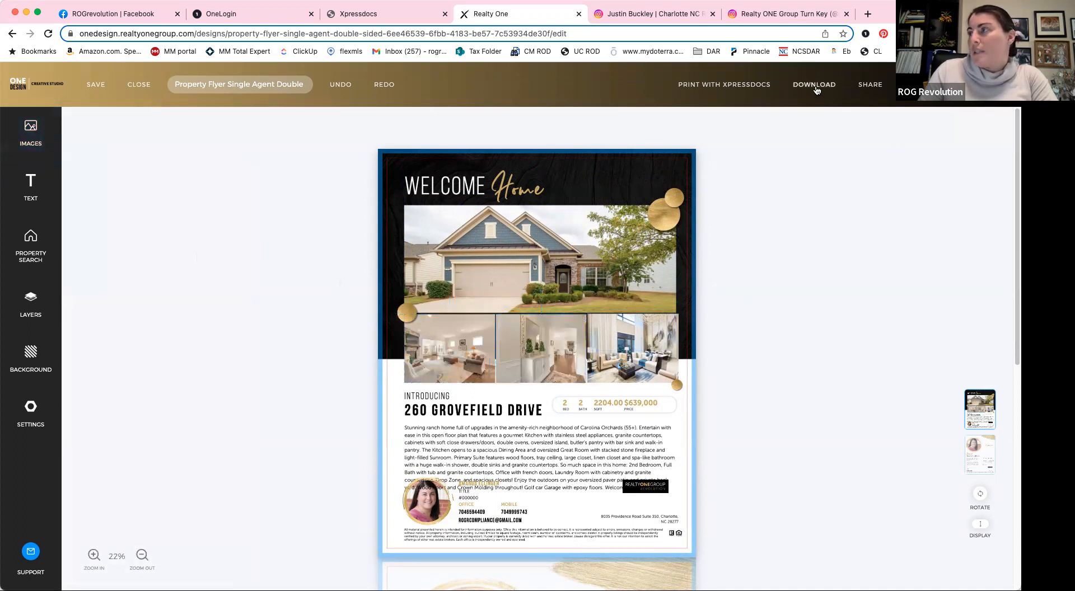
Try to save the flyer, continuing past the small font size notice
left_click(94, 84)
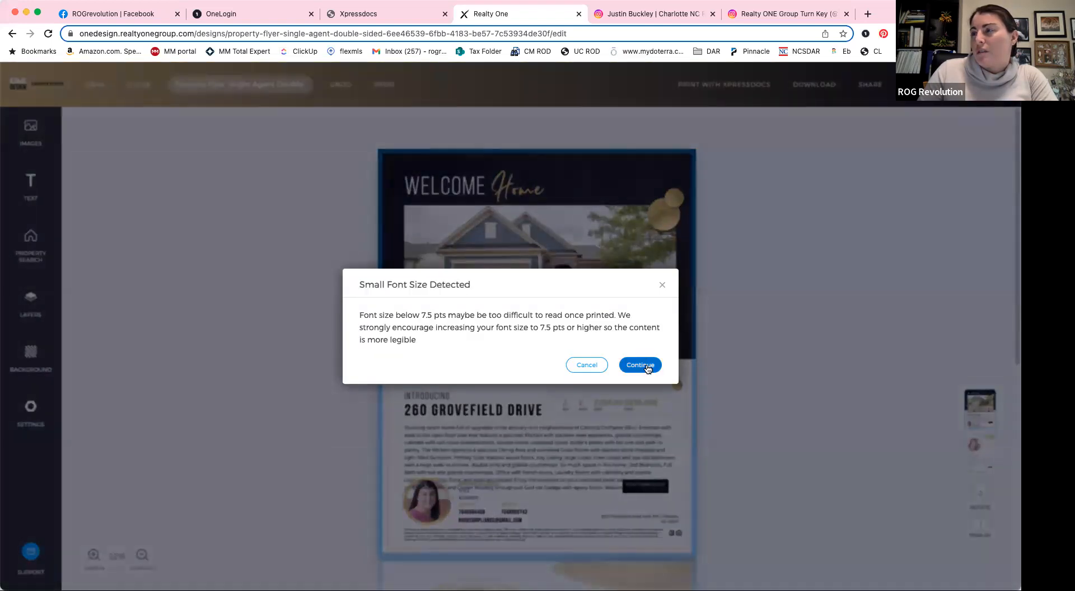
left_click(642, 365)
left_click(645, 359)
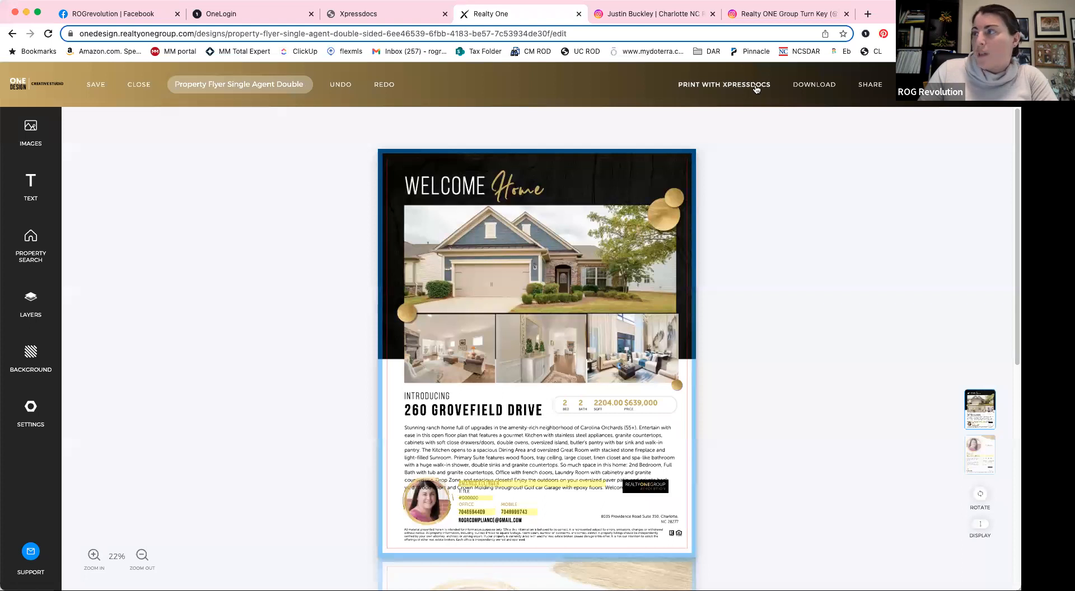
Review the flyer's download file types, from PNG and JPG to PDF Standard, PDF Proof and PDF Print, and close the download options
left_click(814, 84)
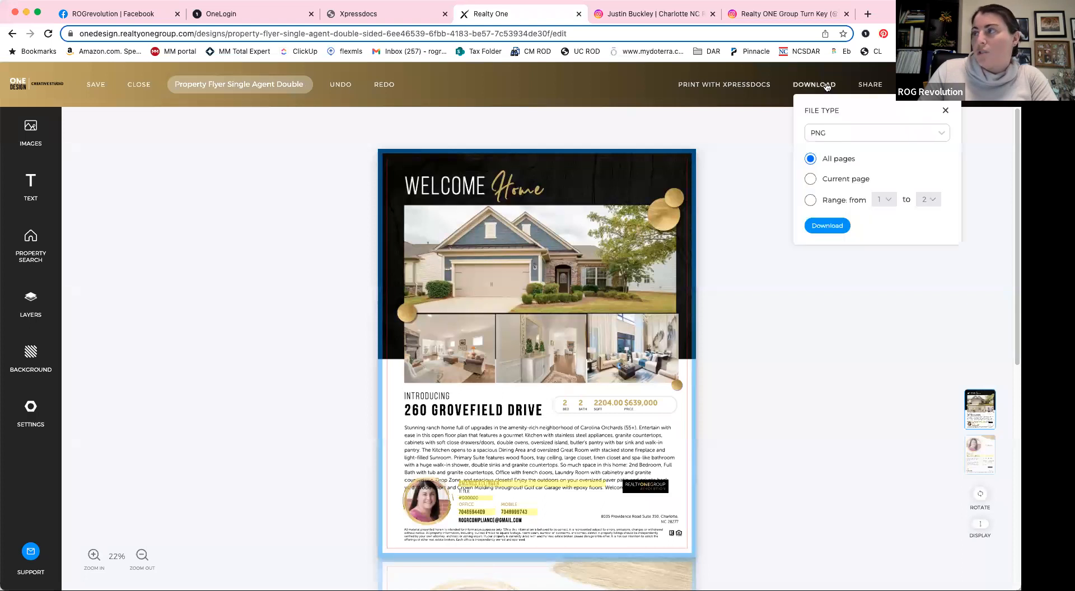
left_click(941, 135)
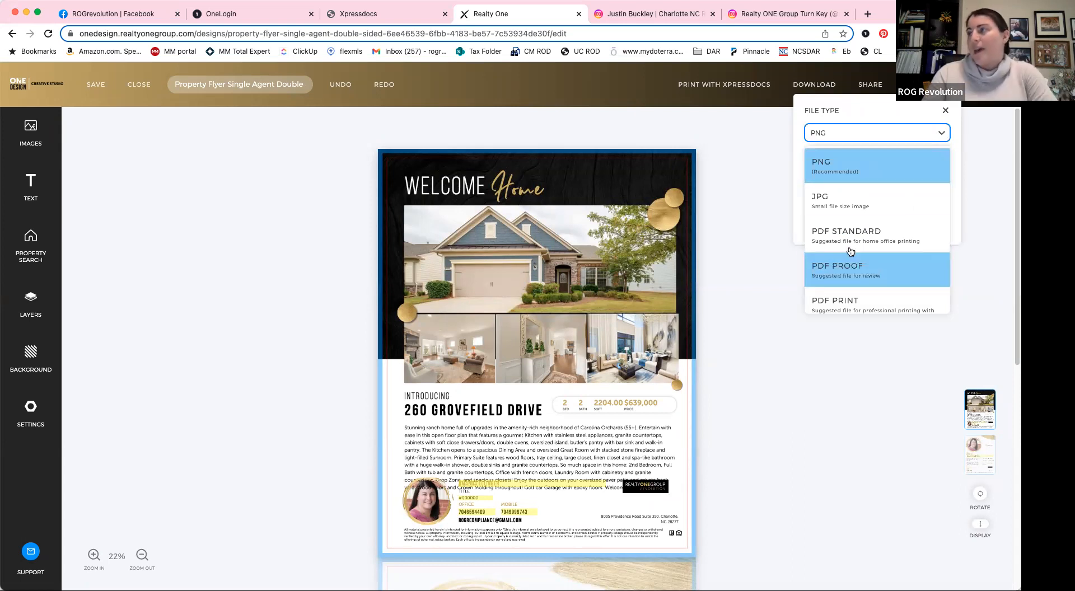
scroll(883, 216, "down", 1)
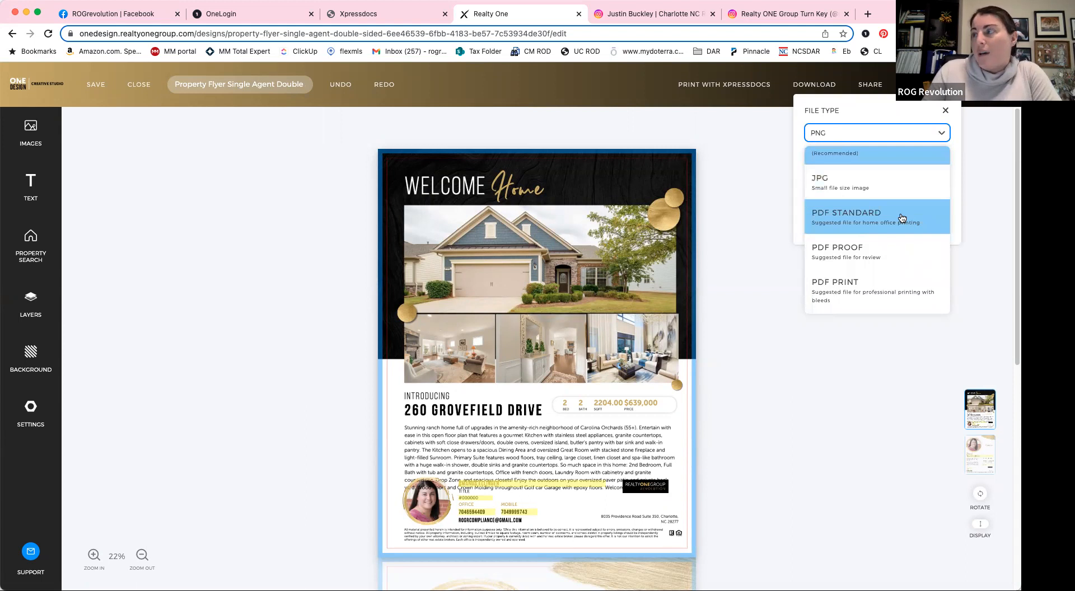
scroll(902, 217, "up", 1)
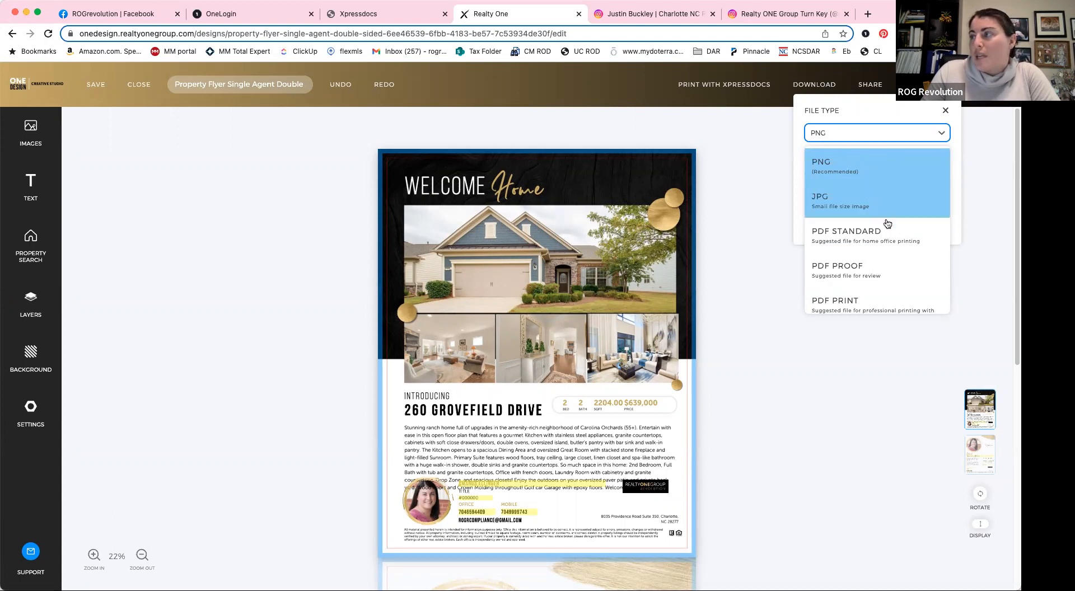
scroll(895, 207, "down", 1)
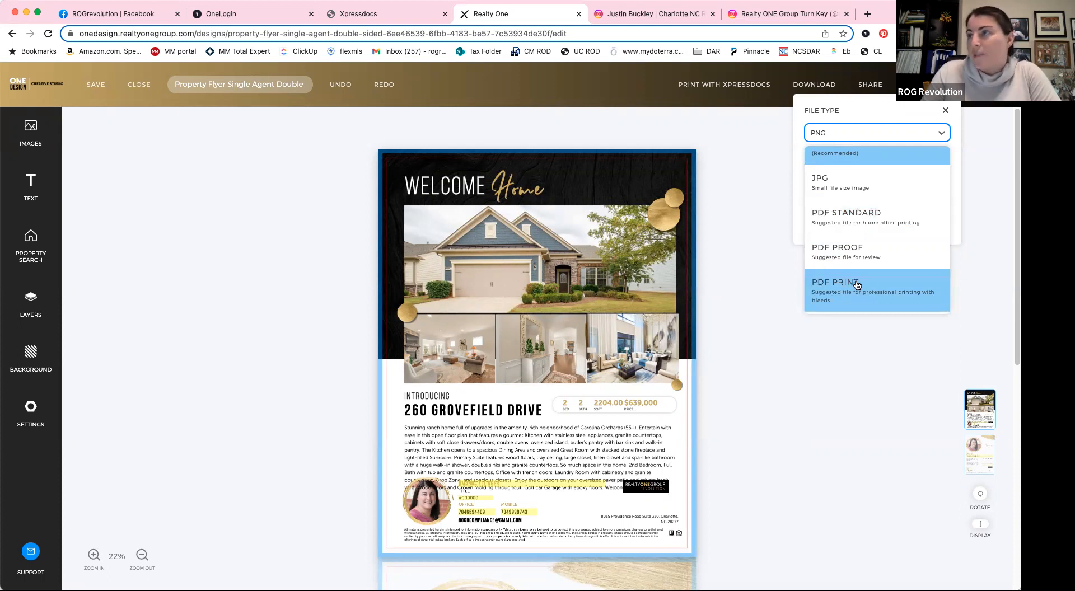
left_click(758, 312)
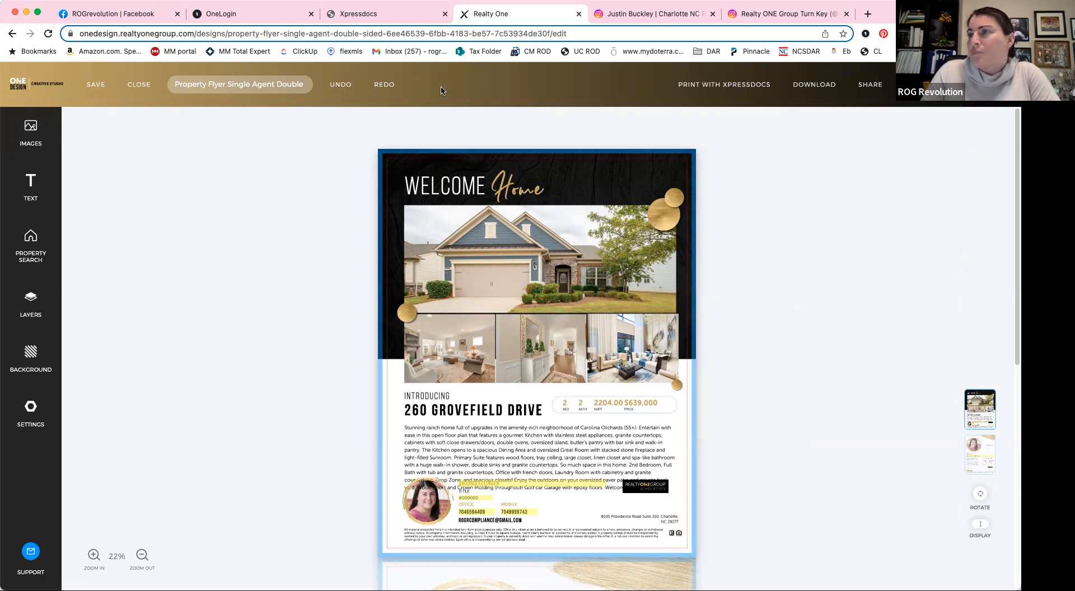
Start saving the flyer again, dismiss the small font size notice and return to the My Designs dashboard
left_click(93, 89)
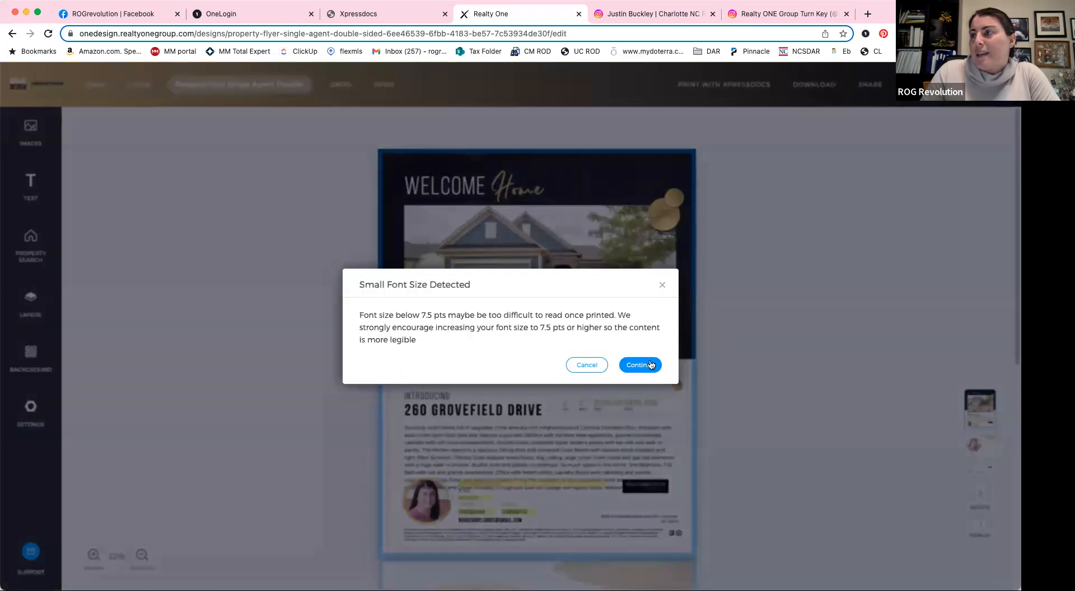
left_click(664, 286)
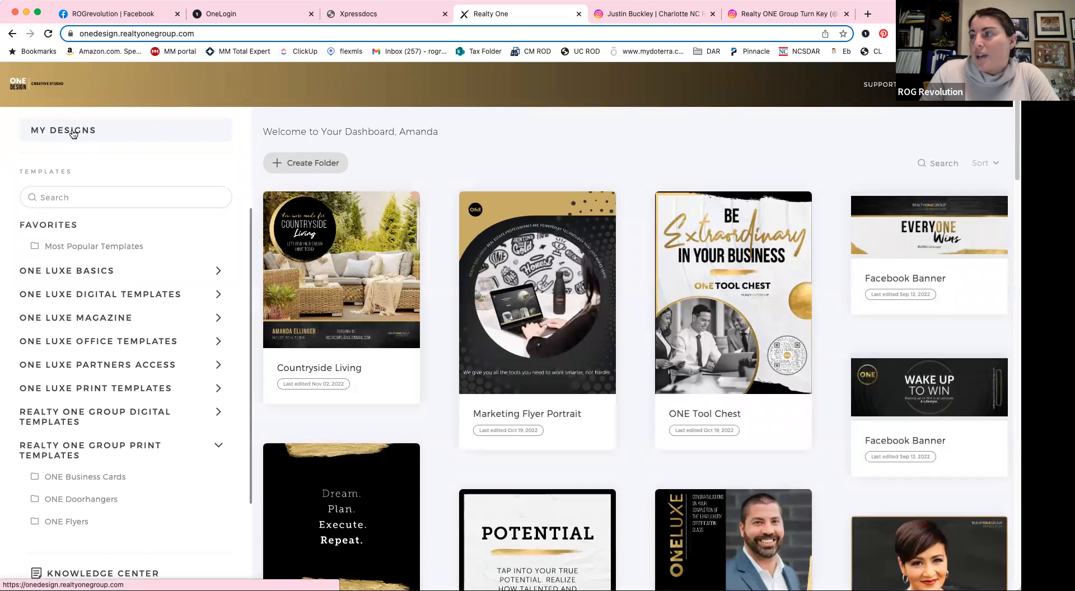
Browse the saved designs, open the "ONE PURPOSE" branding design in the editor and close it again
scroll(699, 341, "down", 7)
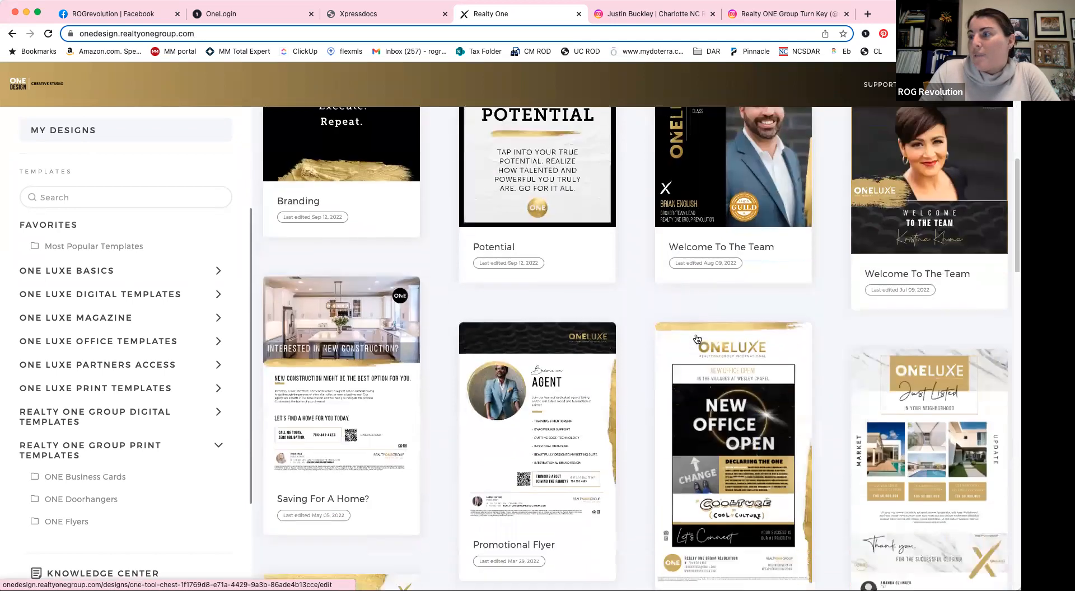
scroll(697, 339, "down", 10)
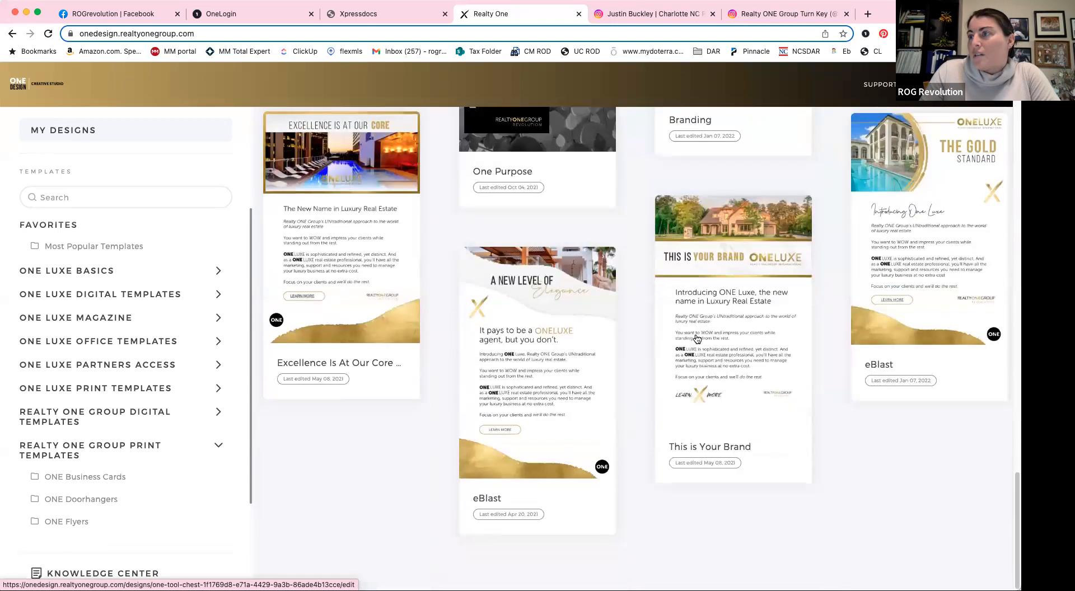
scroll(696, 338, "up", 10)
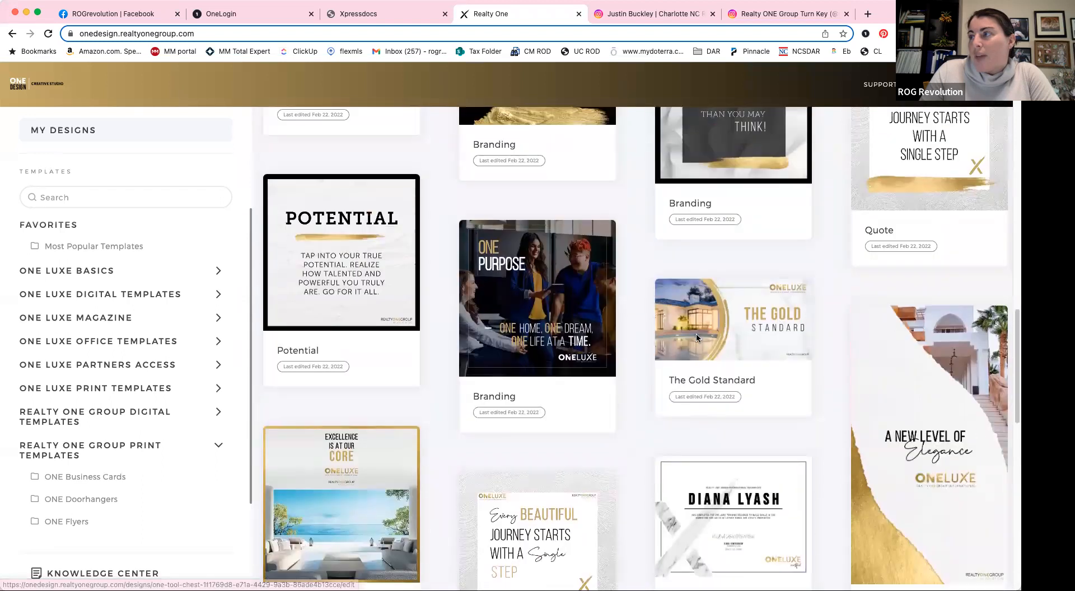
scroll(537, 367, "down", 1)
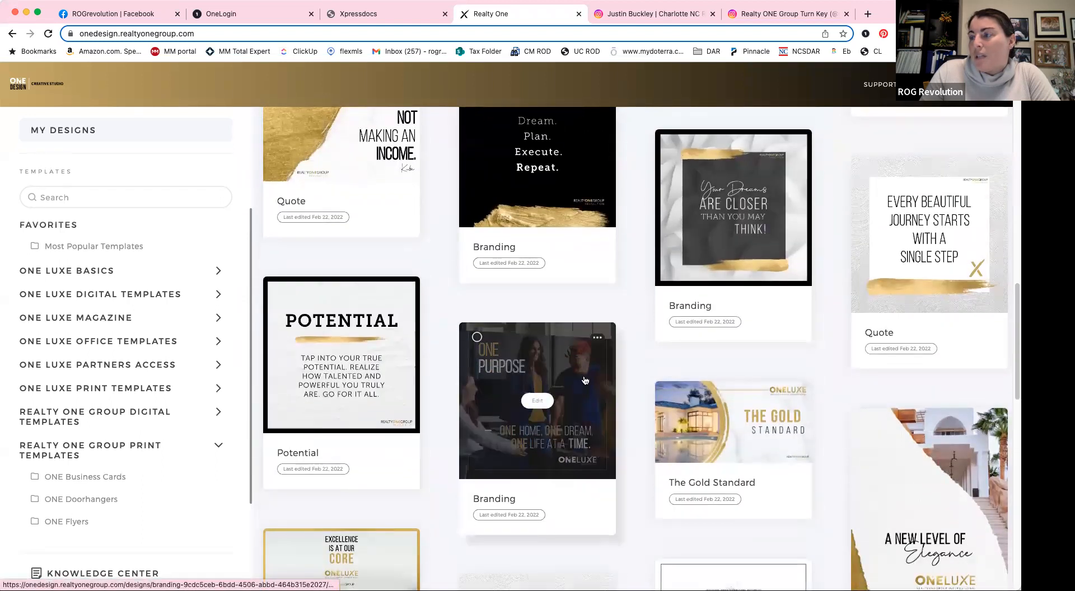
scroll(560, 386, "up", 1)
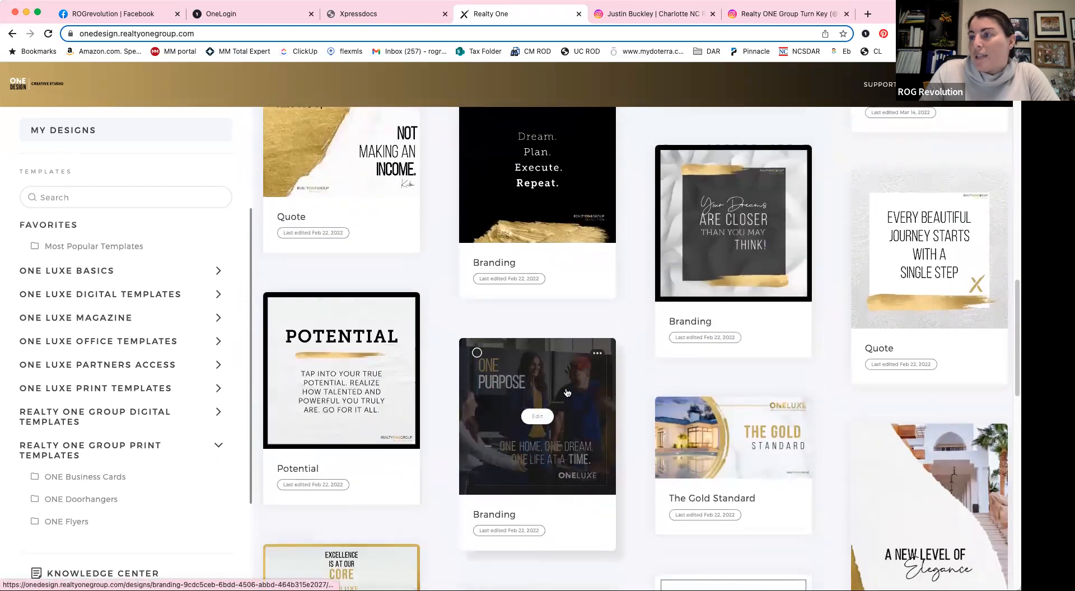
left_click(536, 371)
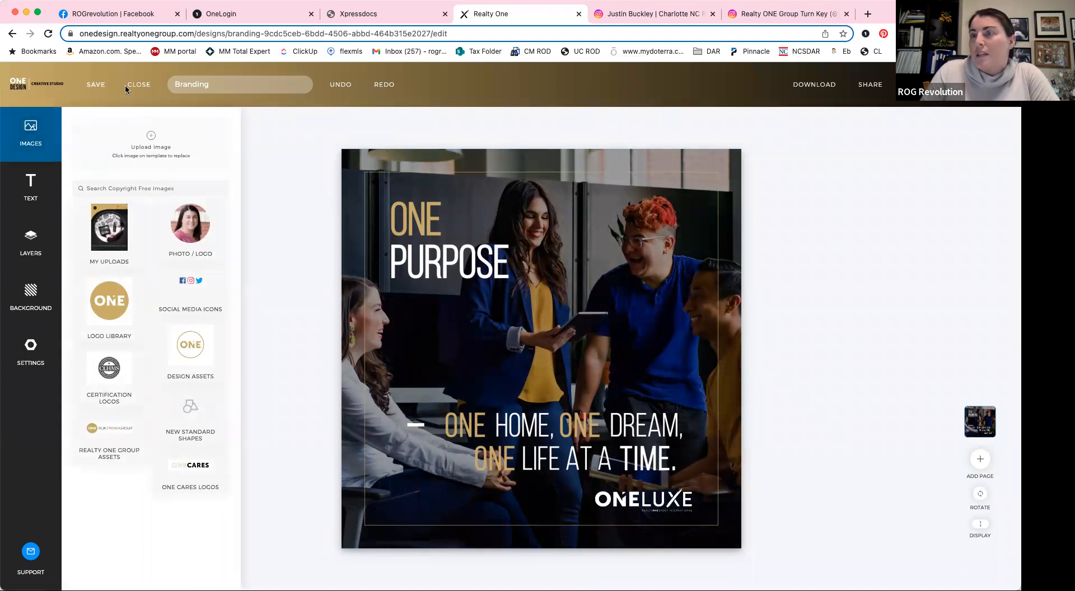
left_click(140, 85)
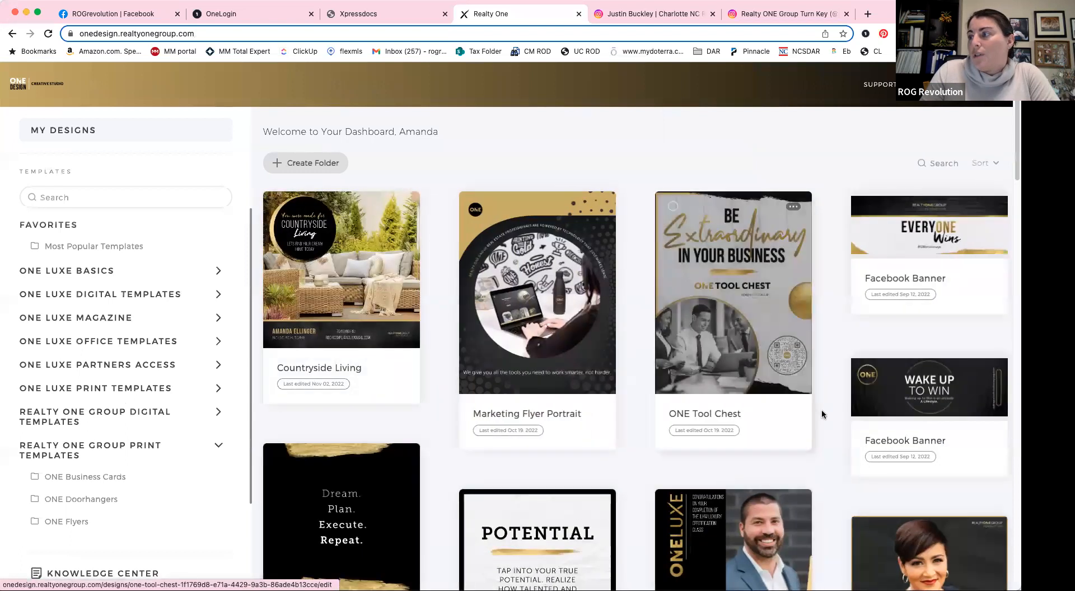
Open all ONE Business Cards templates from the Realty ONE Group Print Templates category
scroll(821, 409, "down", 5)
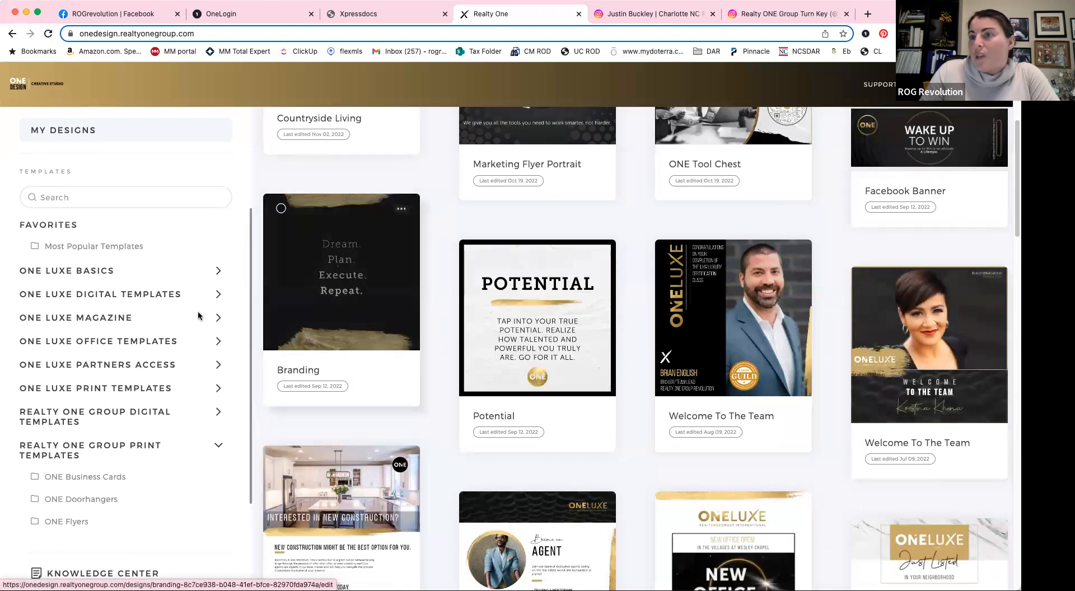
scroll(207, 368, "down", 1)
scroll(207, 369, "down", 2)
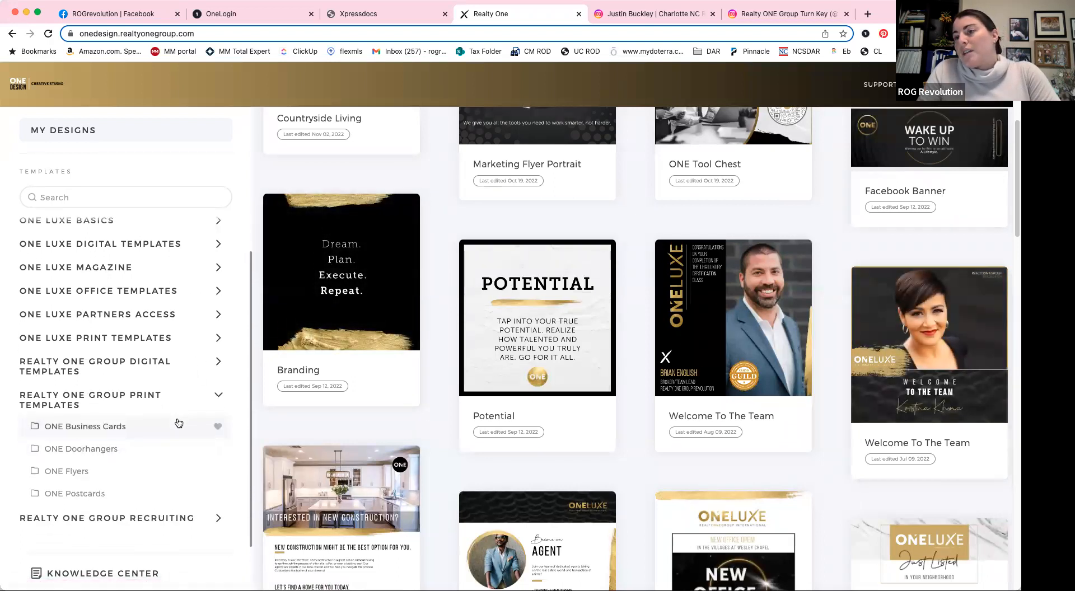
left_click(86, 428)
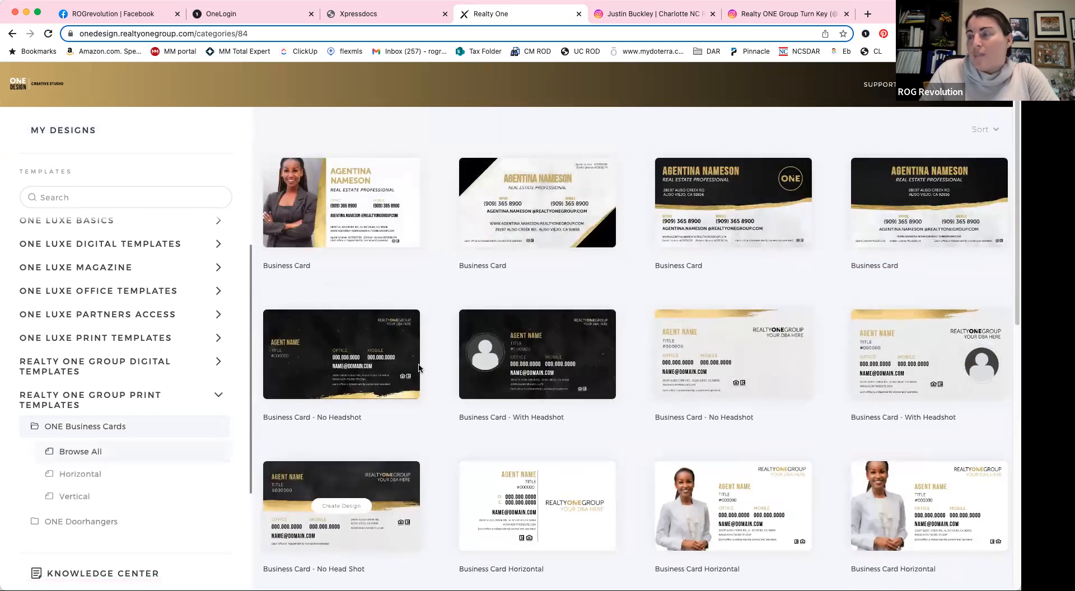
View the Xpressdocs product categories, including Upload Your Own PDFs, and return to ONE Design to browse the business card templates
left_click(384, 15)
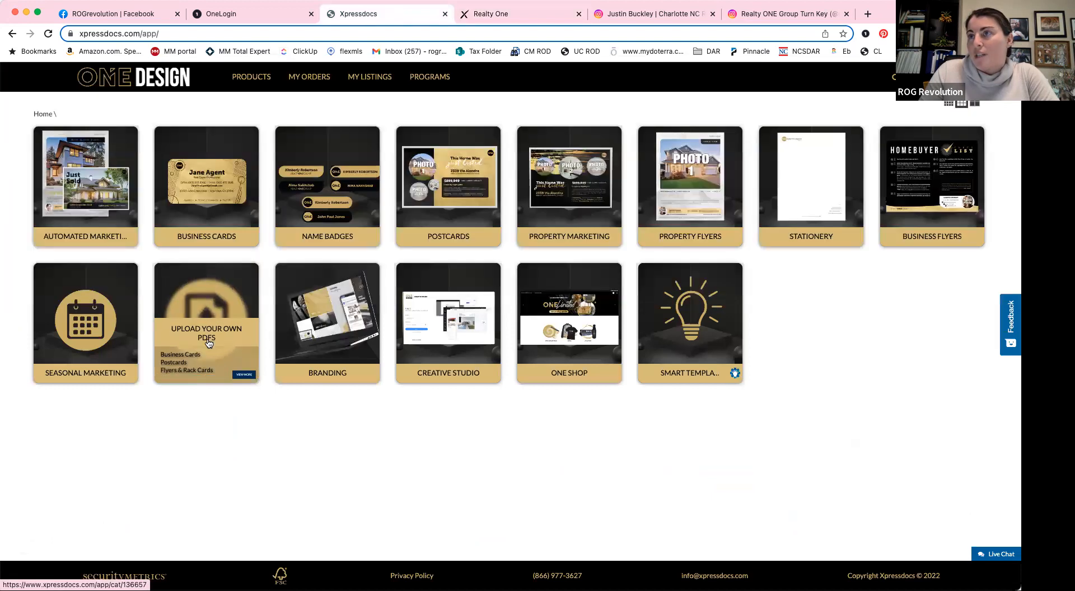
left_click(532, 18)
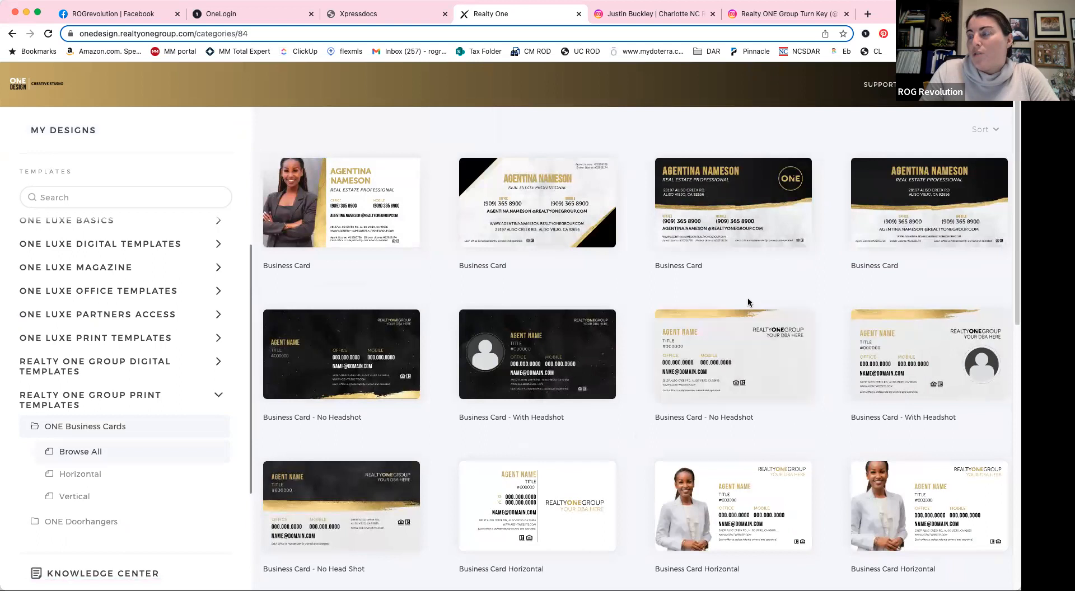
scroll(750, 304, "down", 5)
scroll(750, 303, "down", 3)
scroll(750, 302, "up", 8)
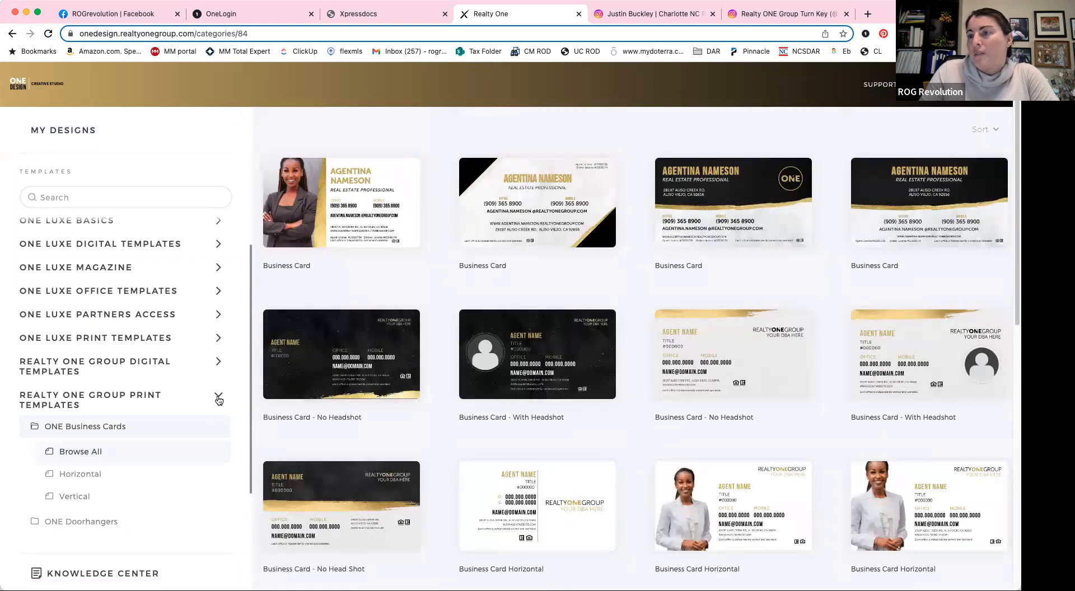
Collapse the print template category, return to My Designs and open the saved "Countryside Living" design
left_click(218, 397)
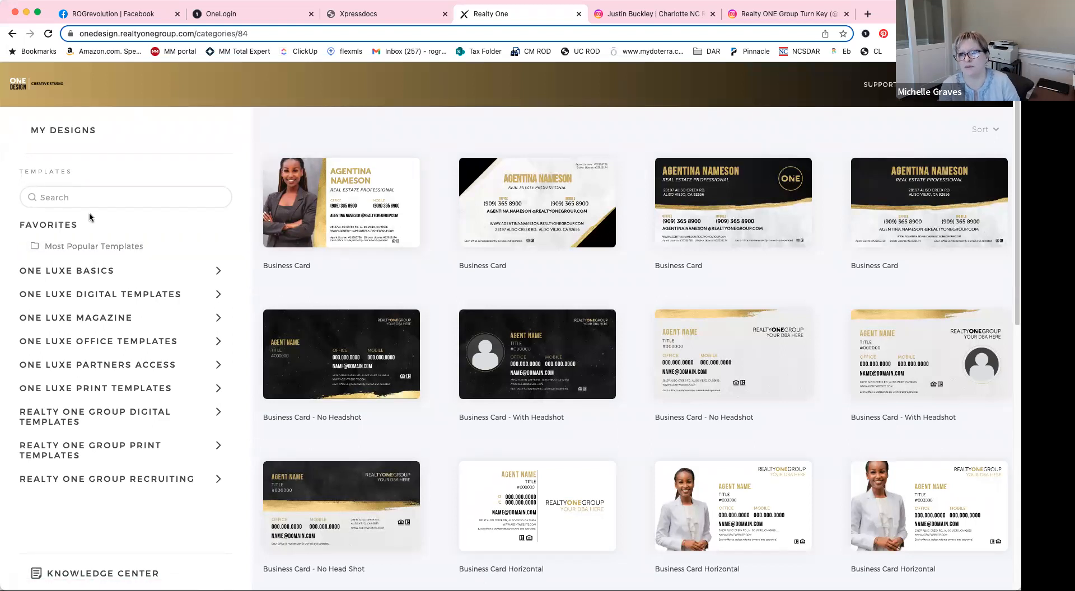
left_click(82, 140)
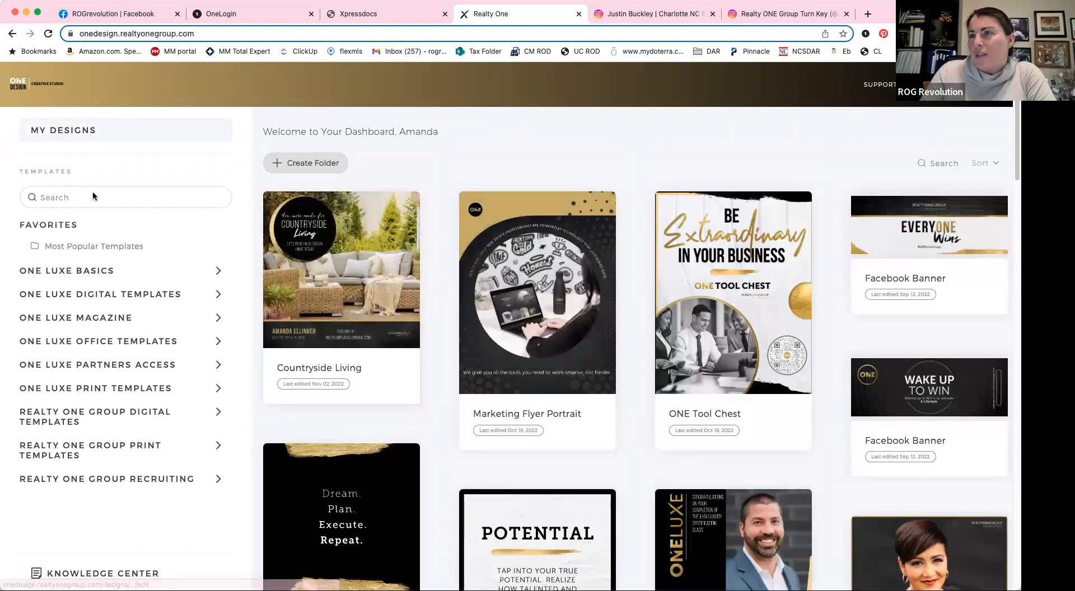
left_click(403, 280)
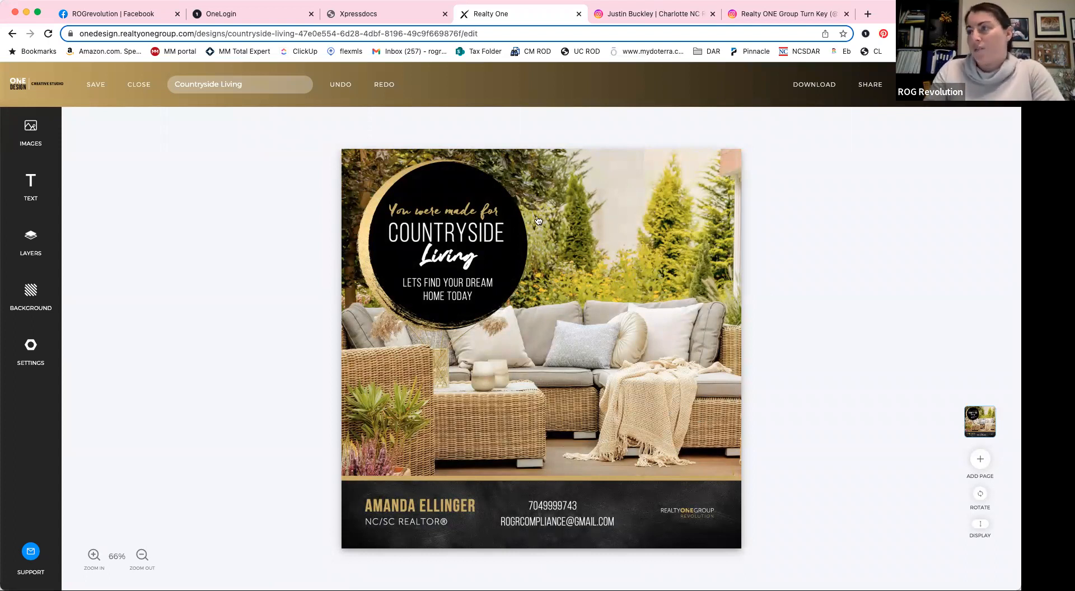
Replace the patio photo with the uploaded stone house photo and shift it within the frame so the whole house front shows
left_click(619, 302)
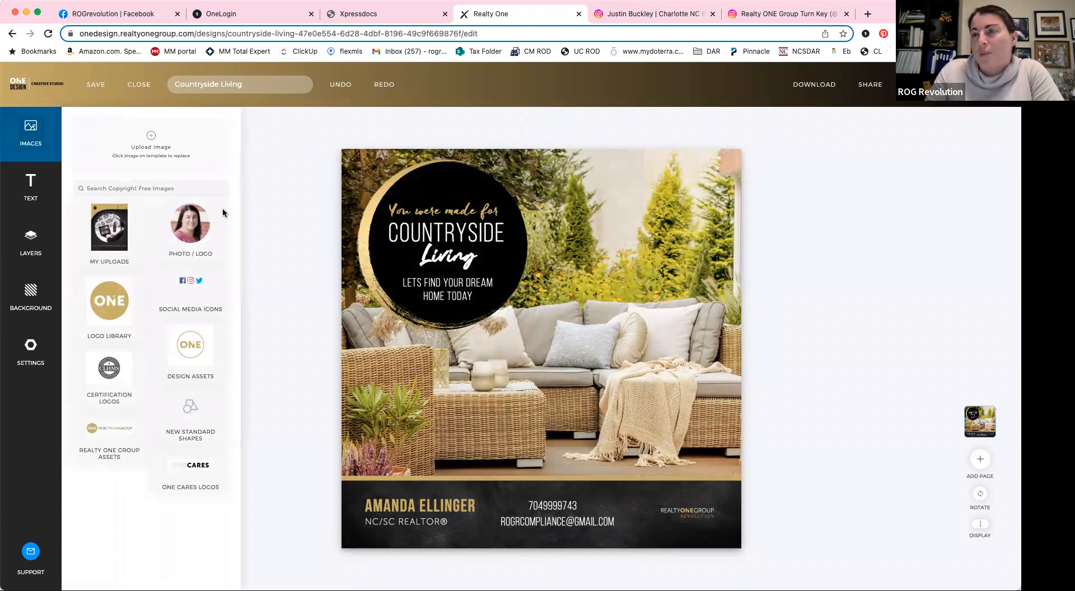
left_click(106, 233)
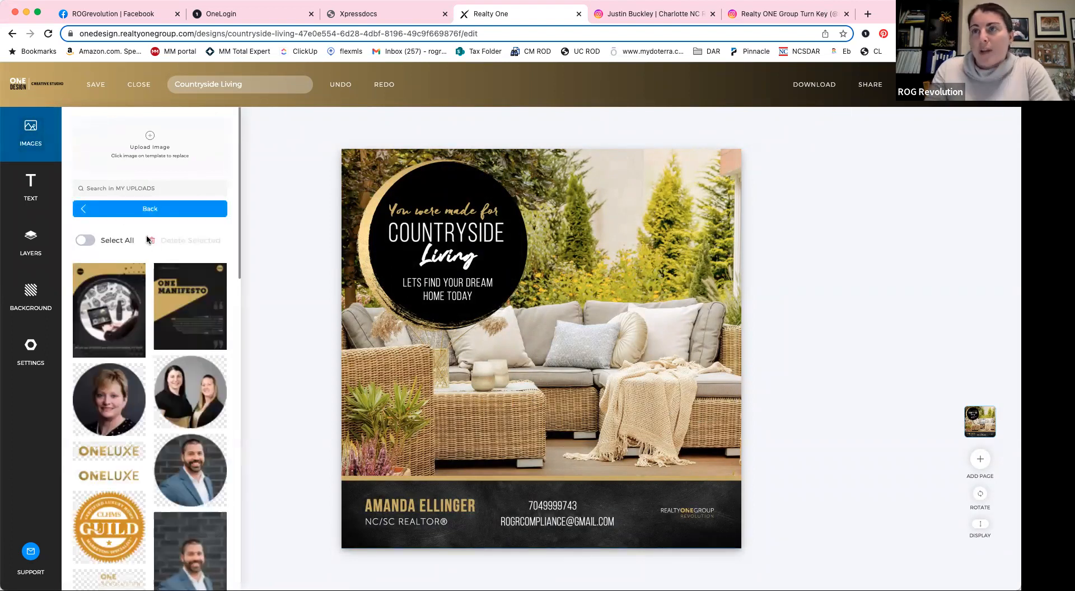
scroll(170, 392, "down", 3)
scroll(169, 393, "down", 12)
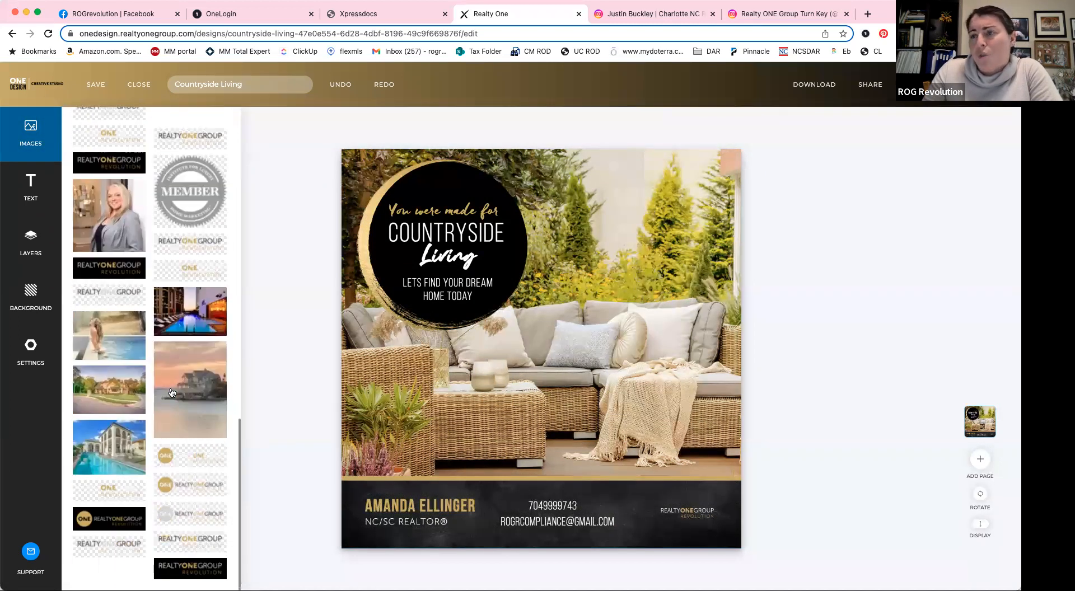
left_click(96, 387)
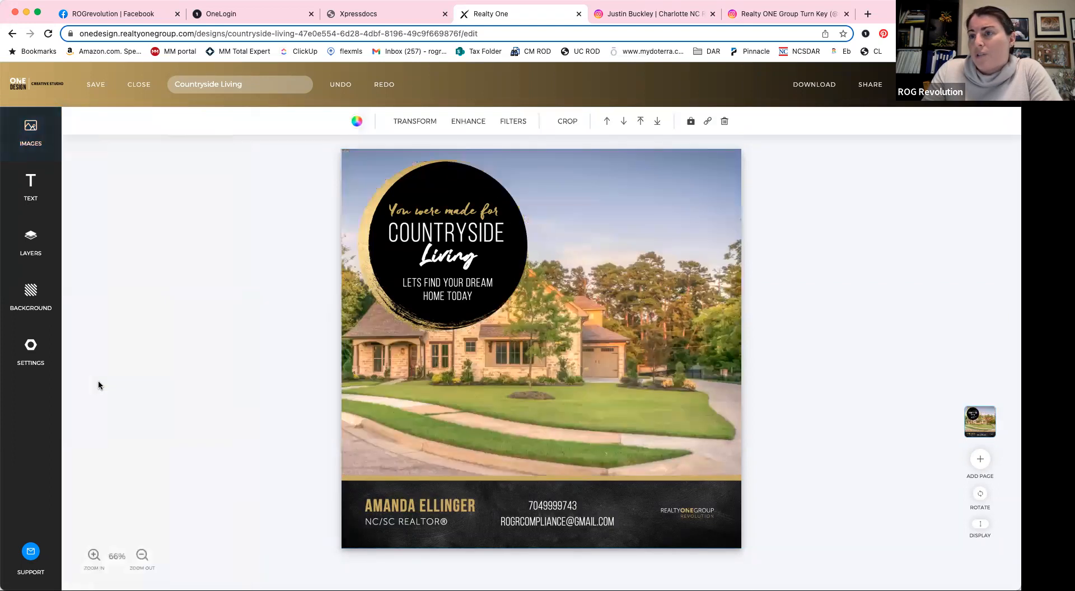
left_click(566, 350)
left_click_drag(557, 351, 665, 351)
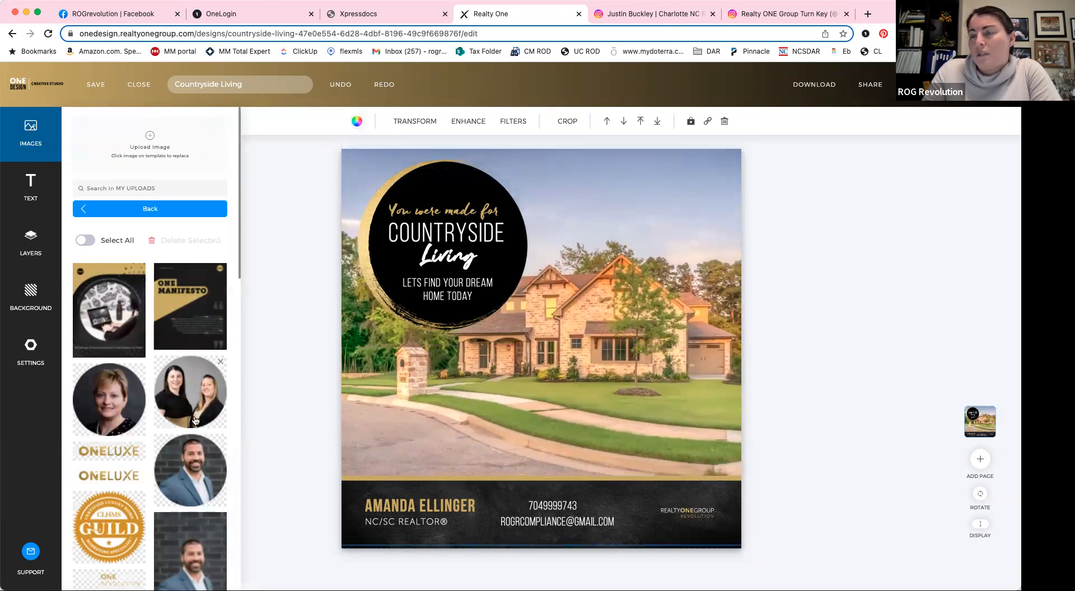
Look through the previously uploaded images in My Uploads and return to the image categories
scroll(184, 424, "down", 15)
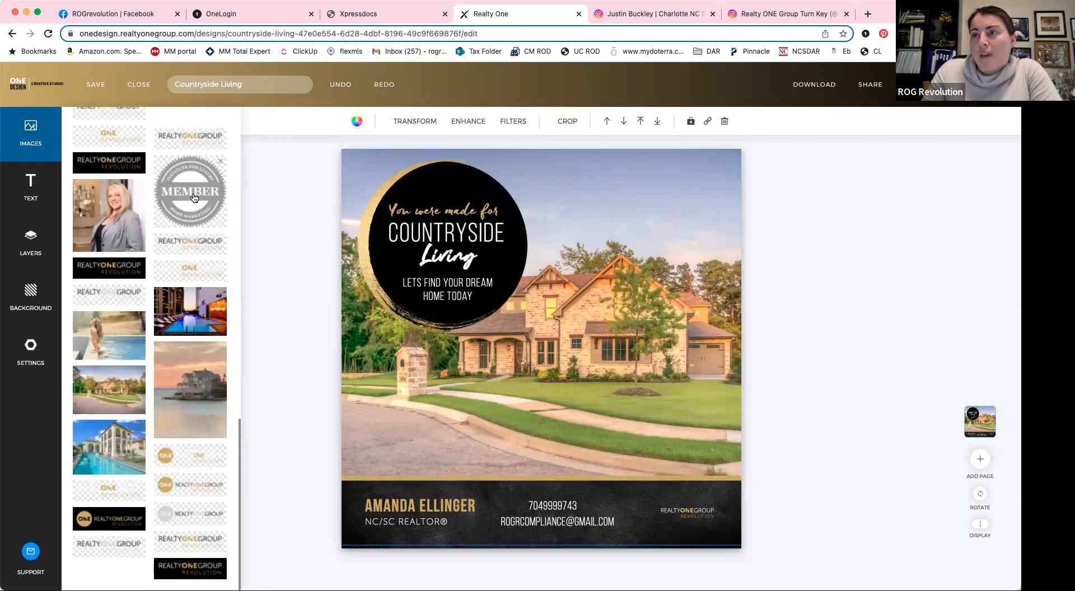
scroll(202, 215, "up", 5)
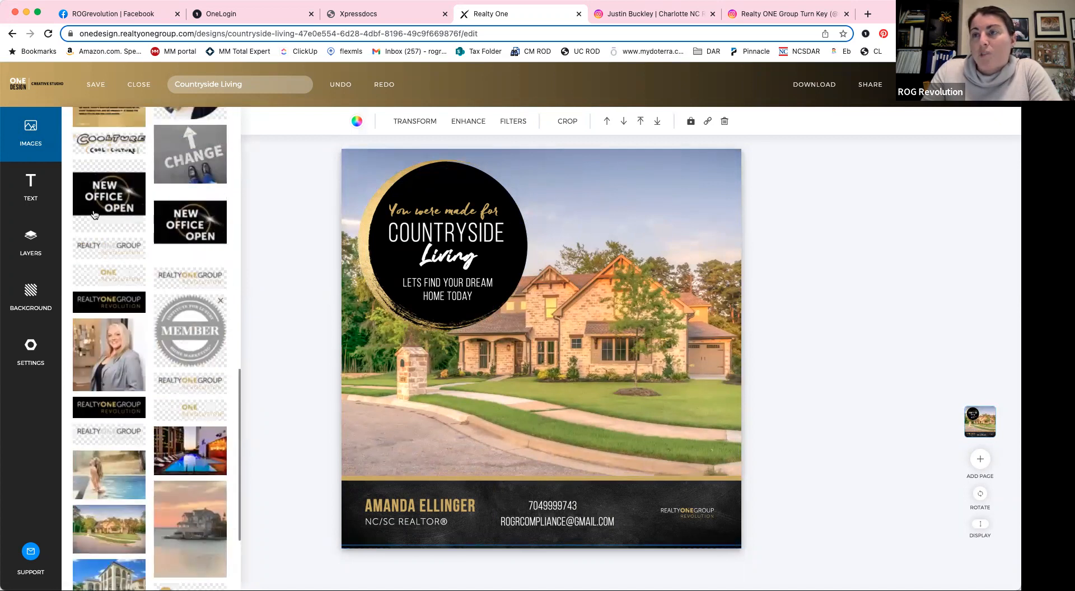
scroll(172, 302, "up", 10)
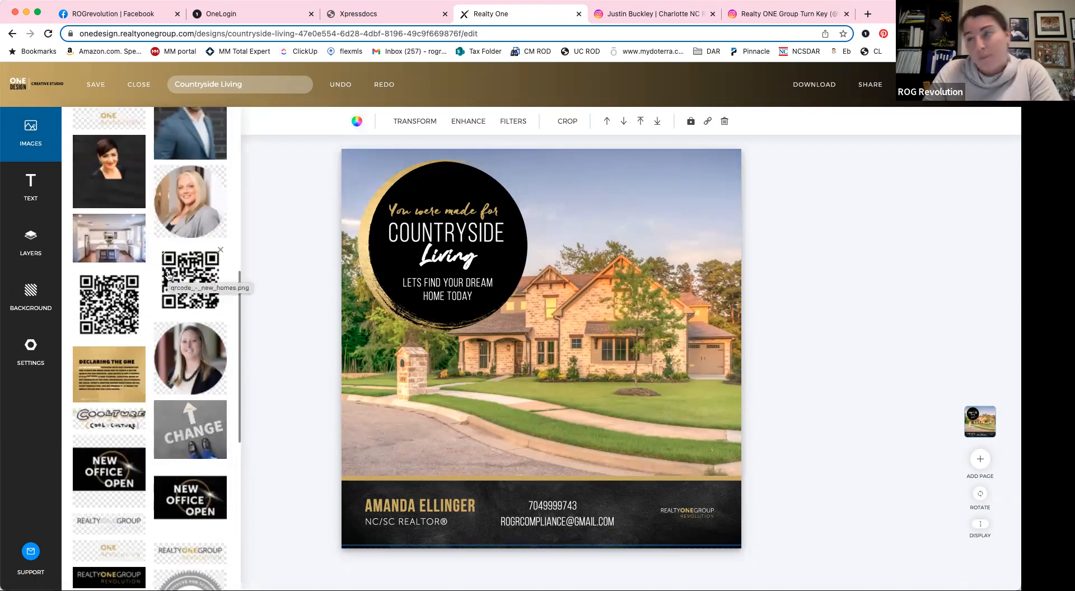
scroll(148, 249, "up", 7)
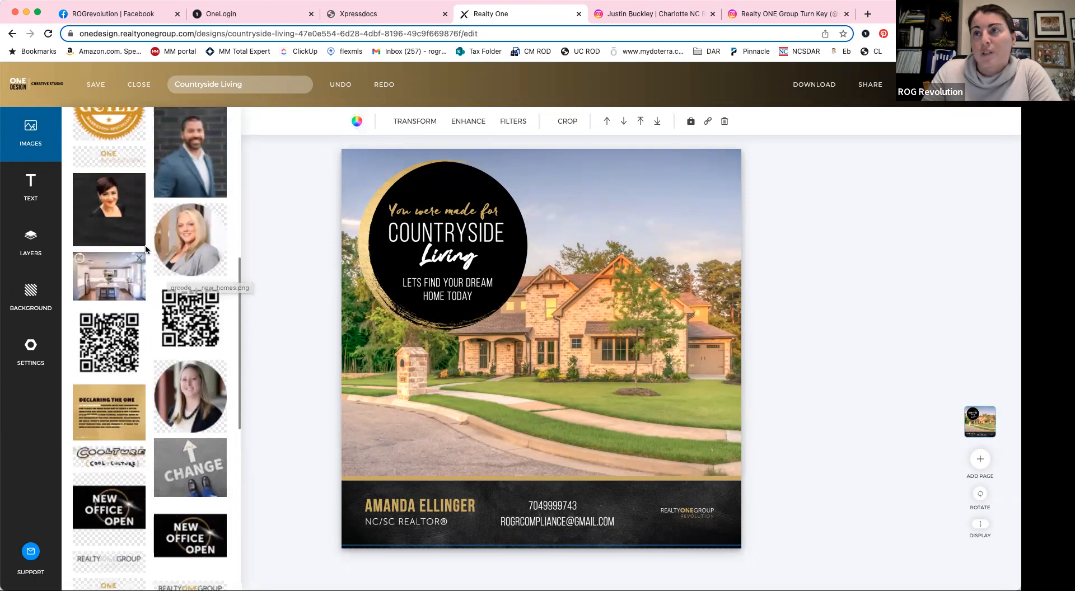
scroll(157, 256, "up", 10)
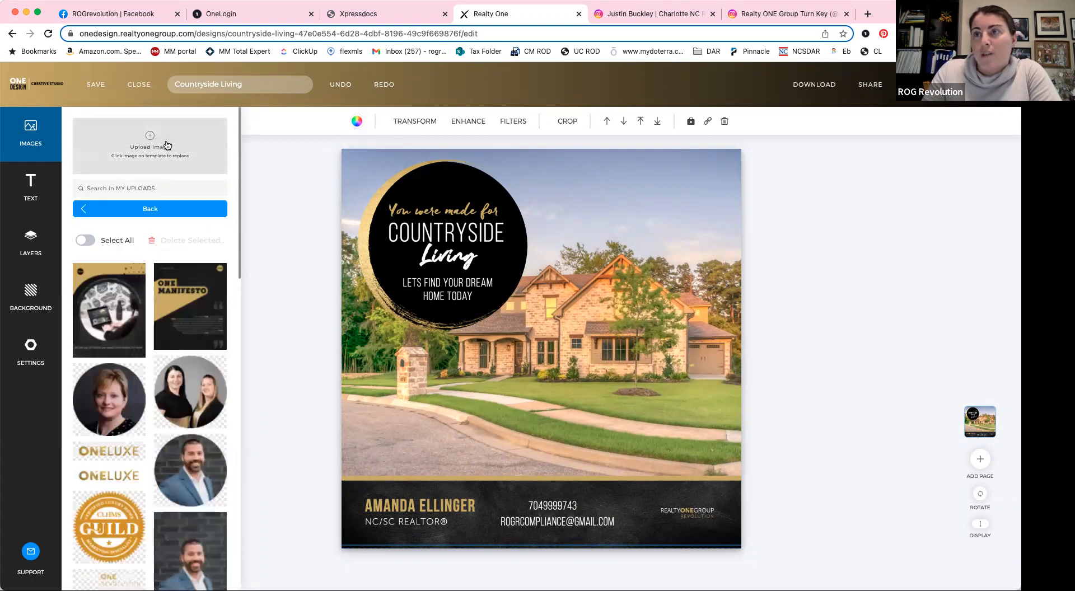
left_click(159, 210)
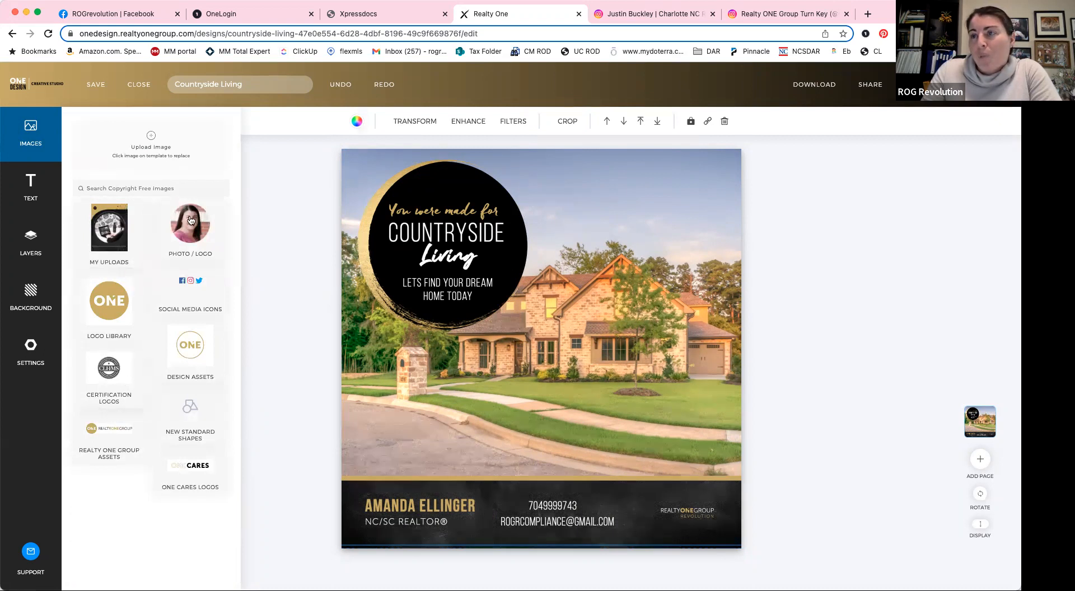
View the Photo / Logo images and the Realty ONE Logos in the Logo Library, returning to the image categories
left_click(196, 235)
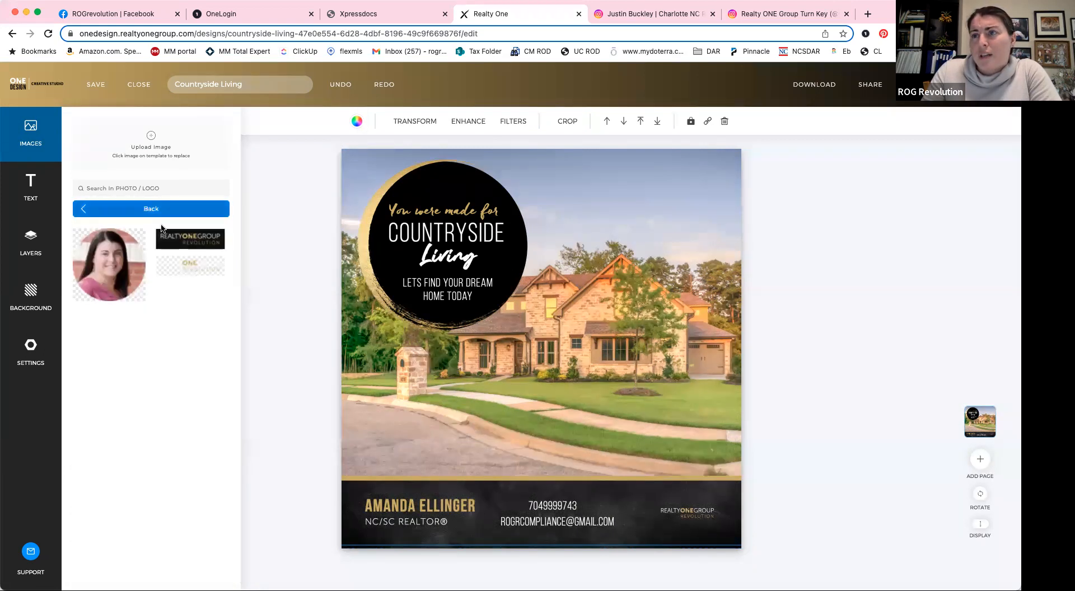
left_click(151, 209)
left_click(108, 303)
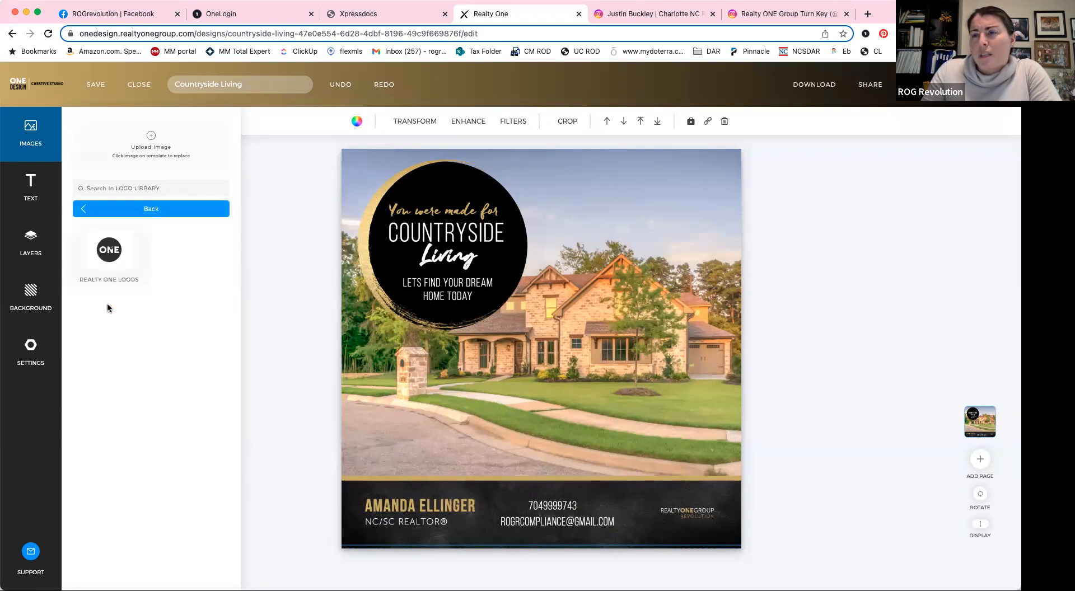
left_click(109, 264)
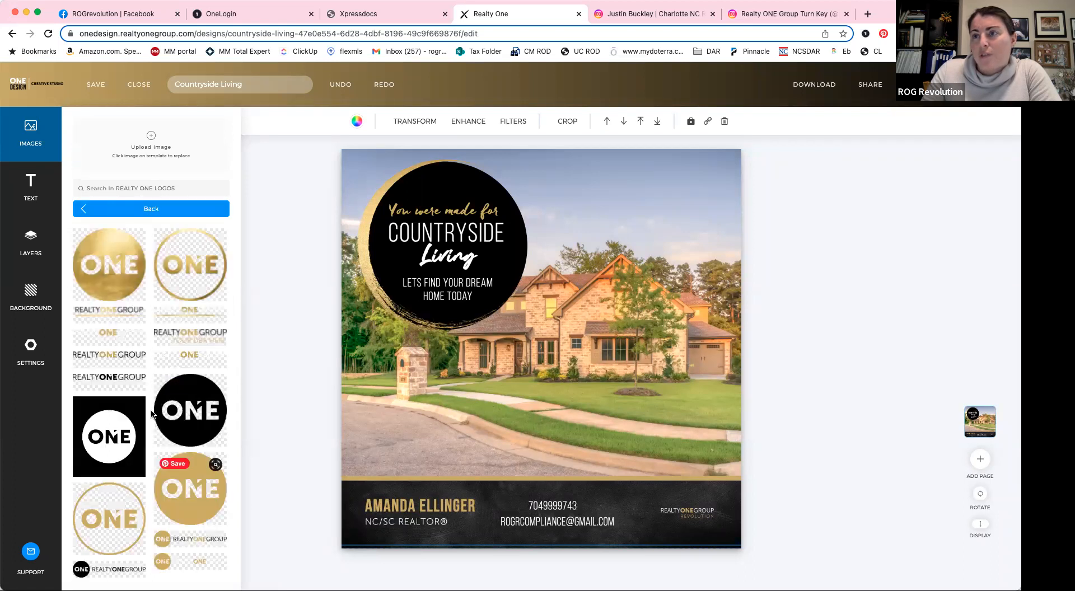
left_click(170, 211)
left_click(171, 210)
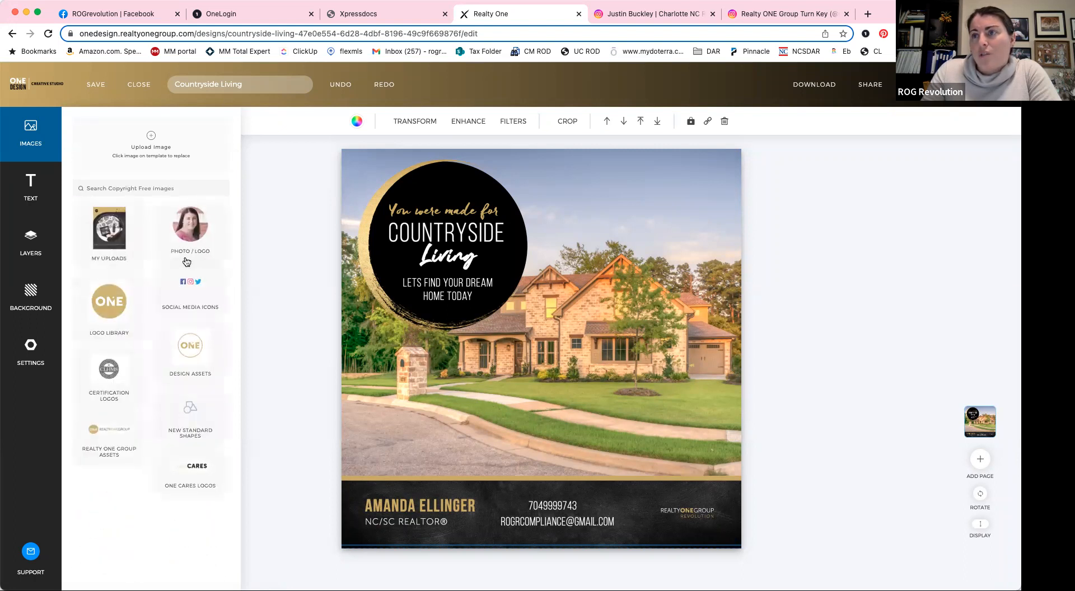
Browse the Design Assets and Realty ONE Group Assets image collections and return to the image categories
left_click(190, 353)
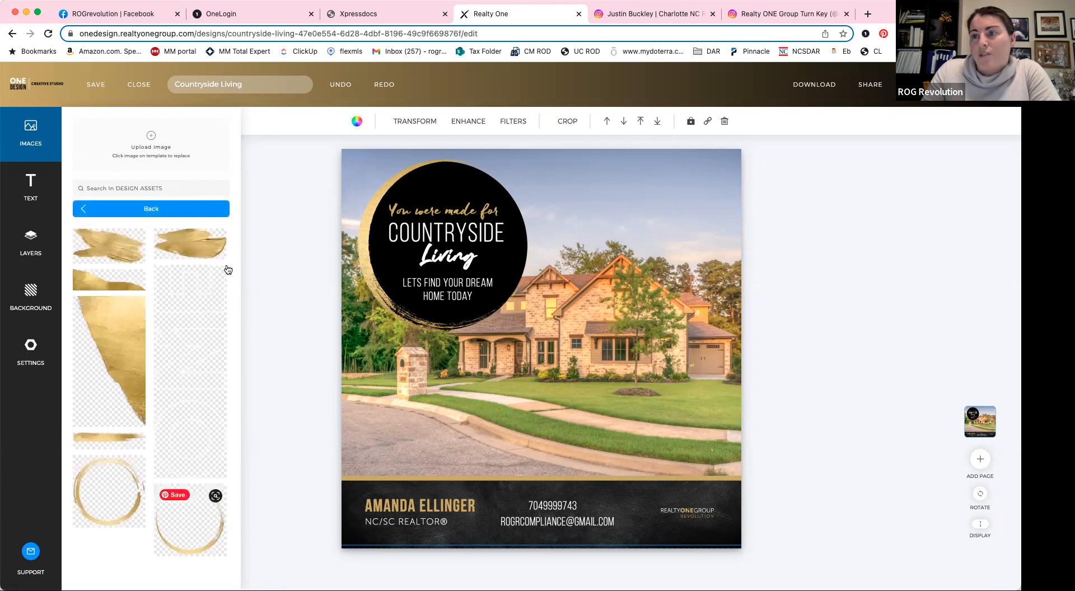
left_click(172, 209)
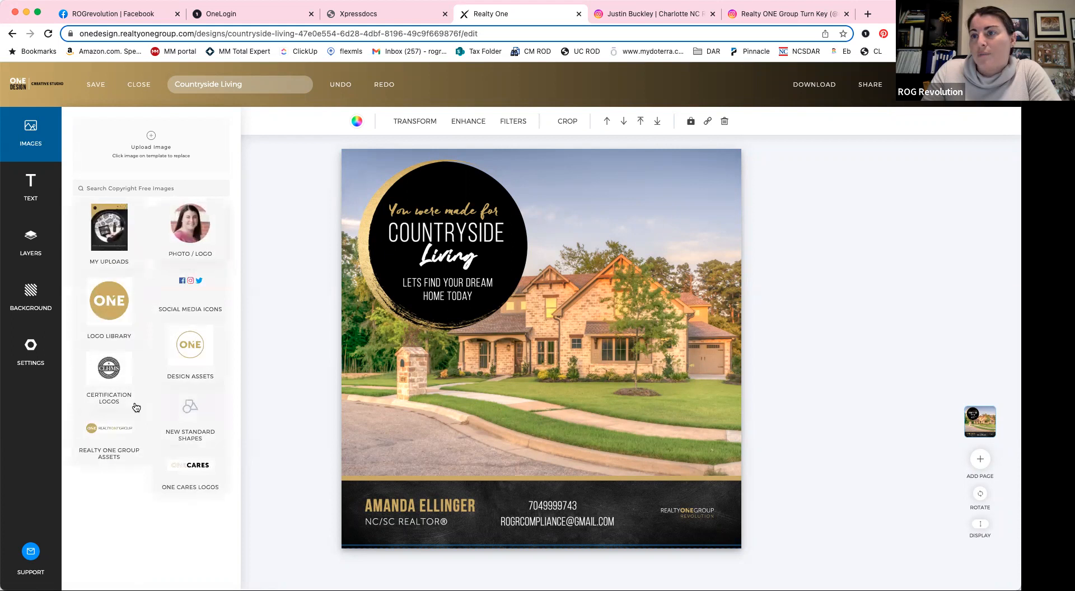
left_click(118, 439)
scroll(179, 351, "down", 3)
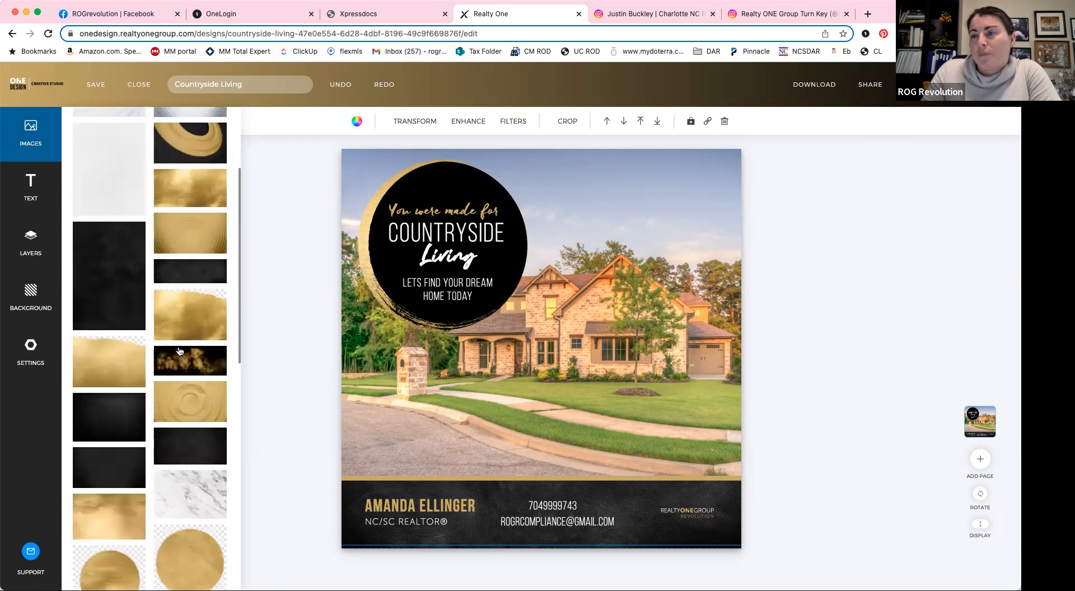
scroll(179, 351, "down", 10)
scroll(179, 351, "up", 15)
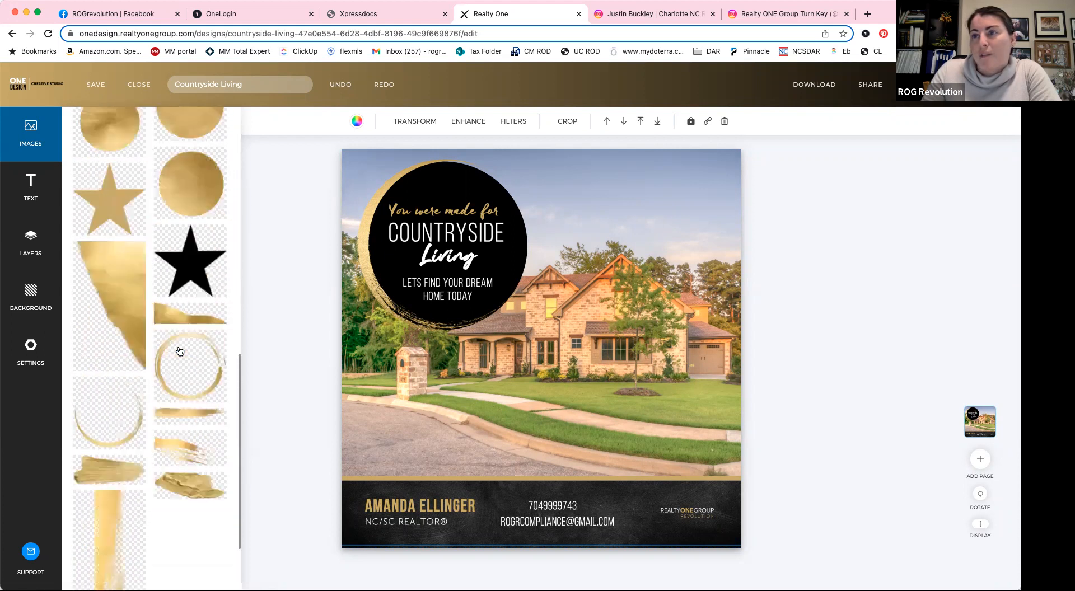
left_click(185, 208)
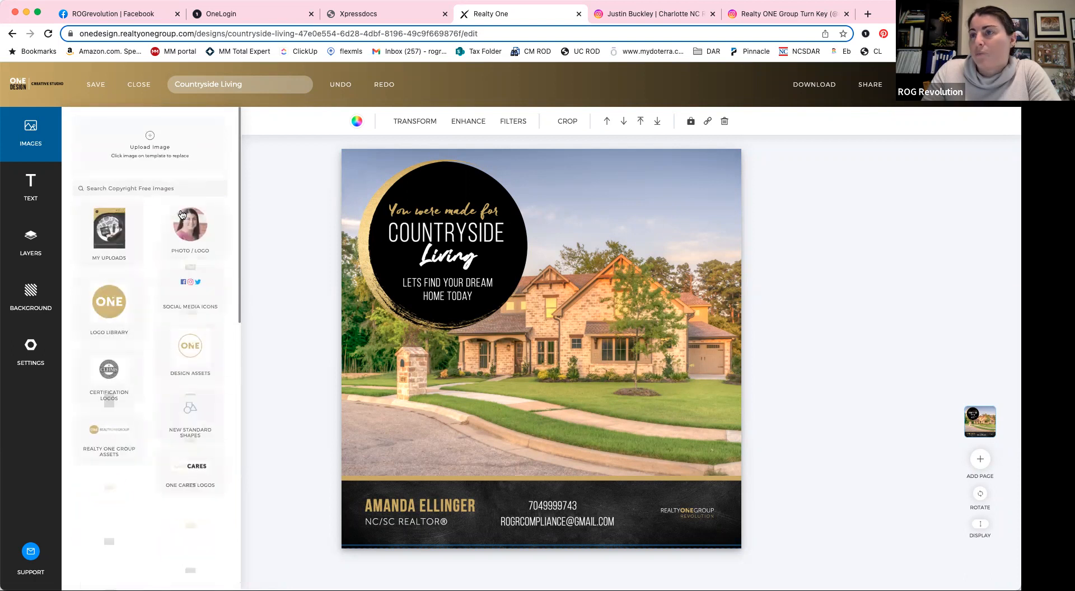
Browse the New Standard Shapes collection and close the "Countryside Living" design without saving it
left_click(183, 424)
scroll(220, 369, "down", 10)
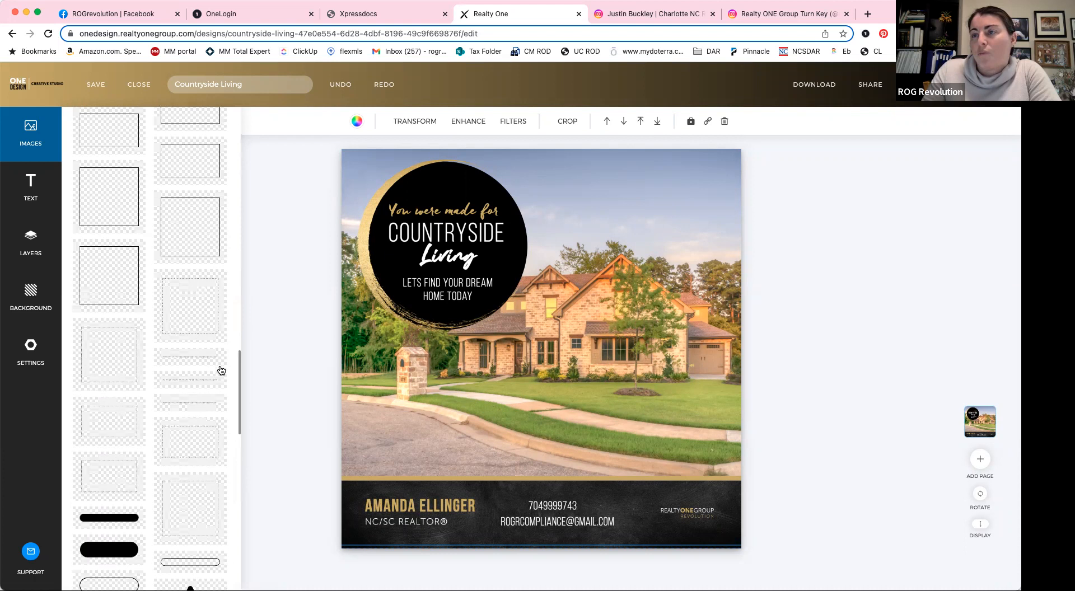
scroll(222, 370, "up", 10)
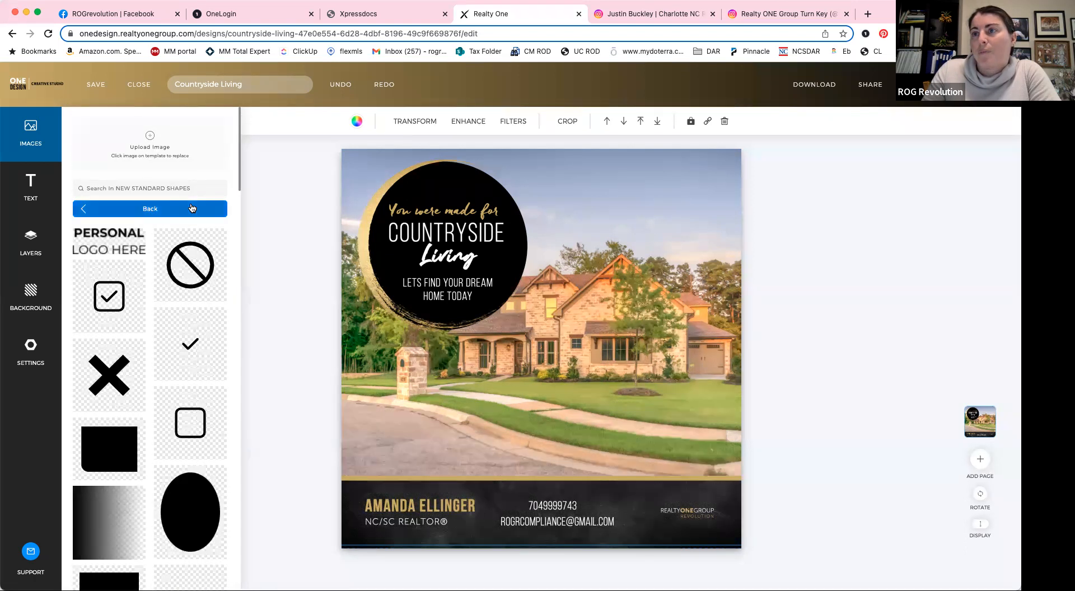
left_click(191, 208)
left_click(613, 134)
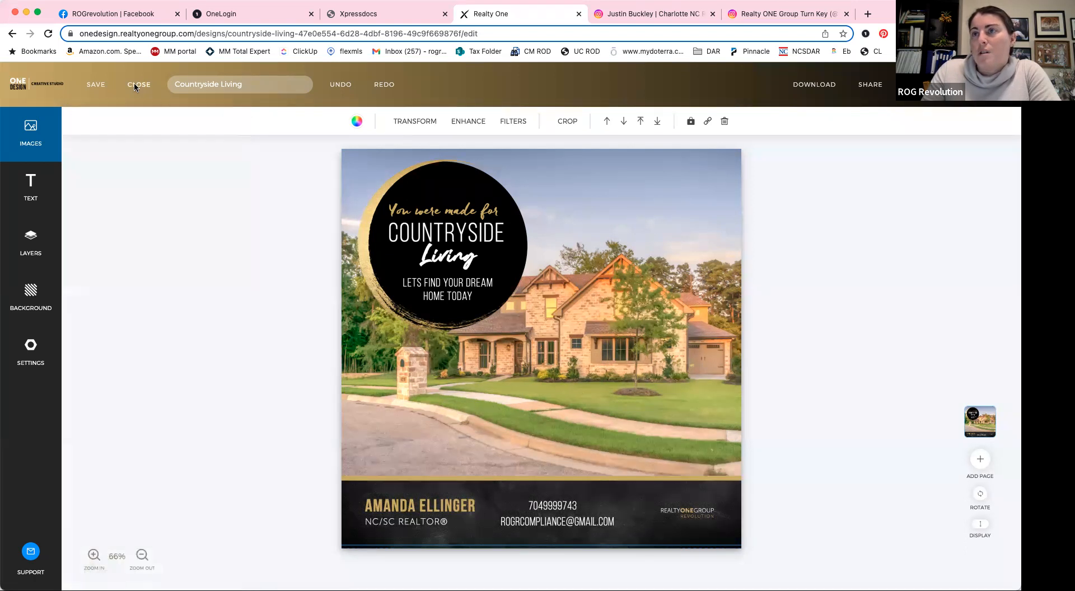
left_click(620, 109)
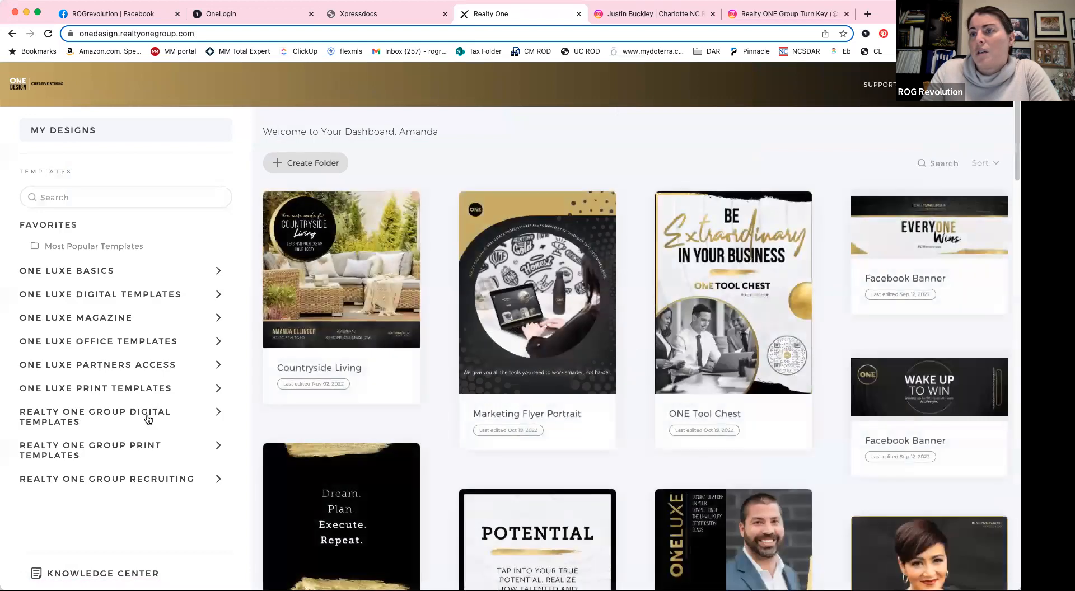
Expand the Realty ONE Group Digital Templates category and review its subcategories
left_click(140, 418)
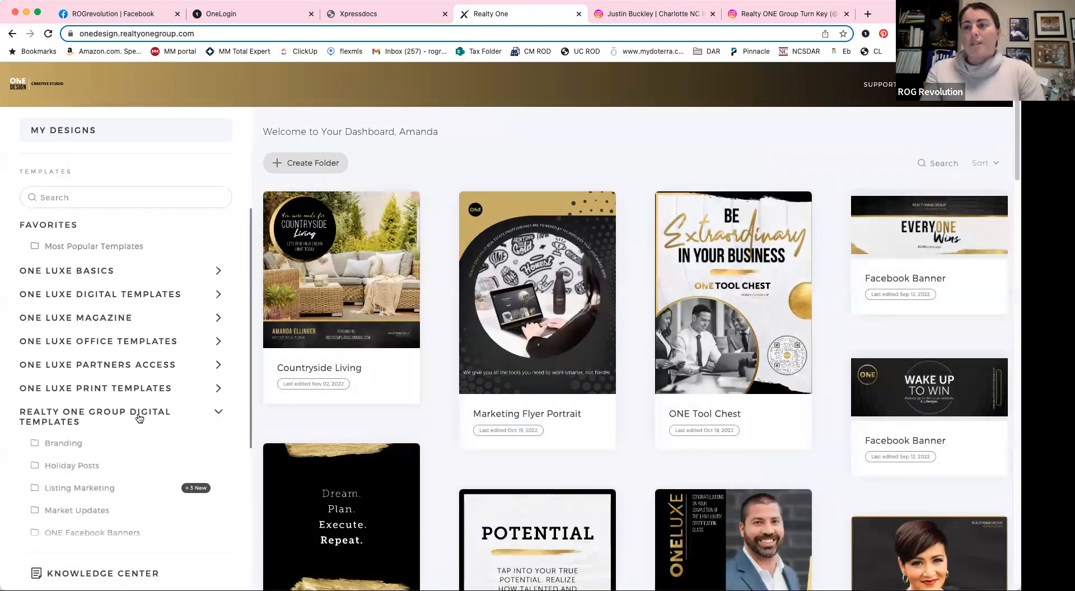
scroll(169, 370, "down", 2)
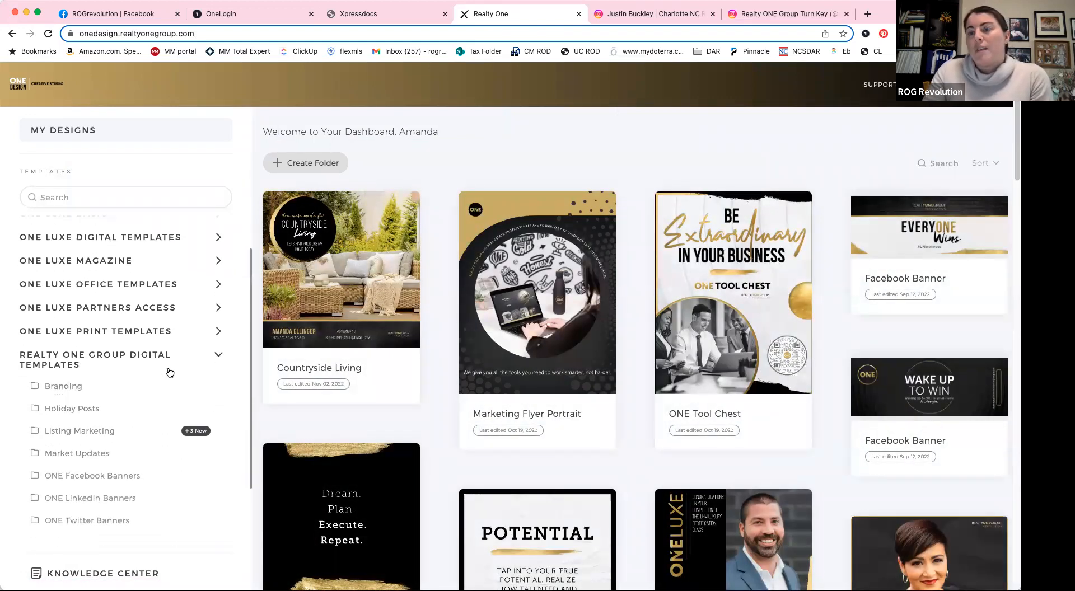
scroll(169, 373, "down", 5)
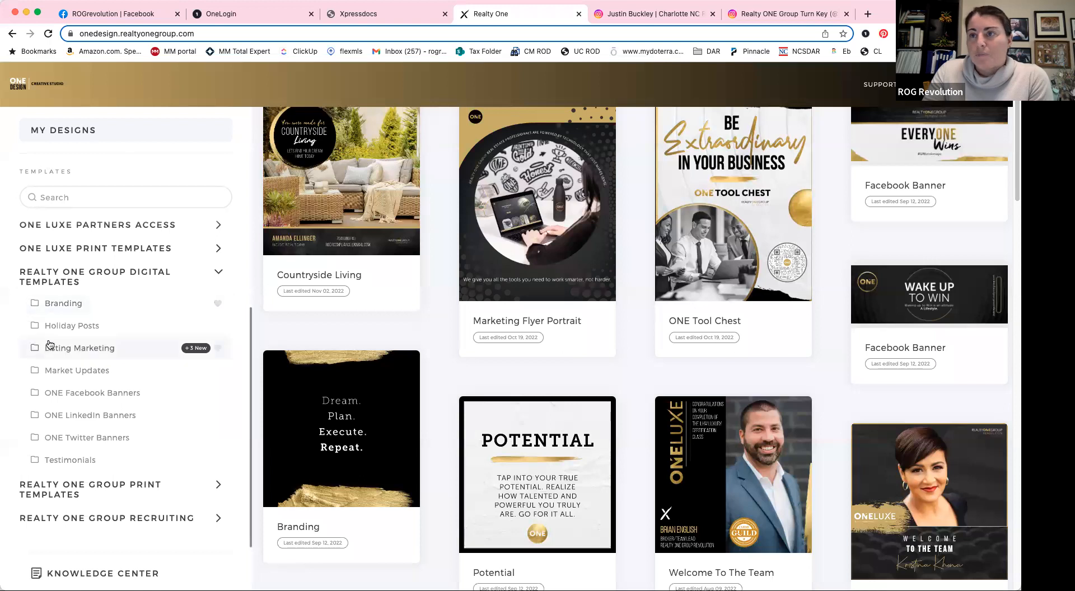
Browse the Holiday Posts digital templates and open the Listing Marketing templates
left_click(83, 330)
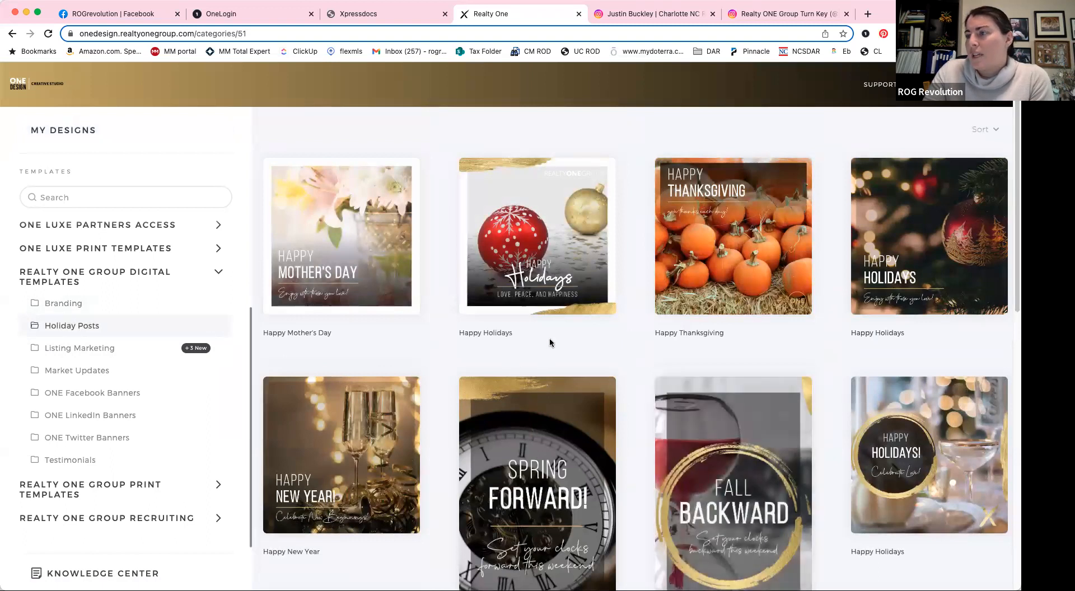
scroll(550, 343, "down", 3)
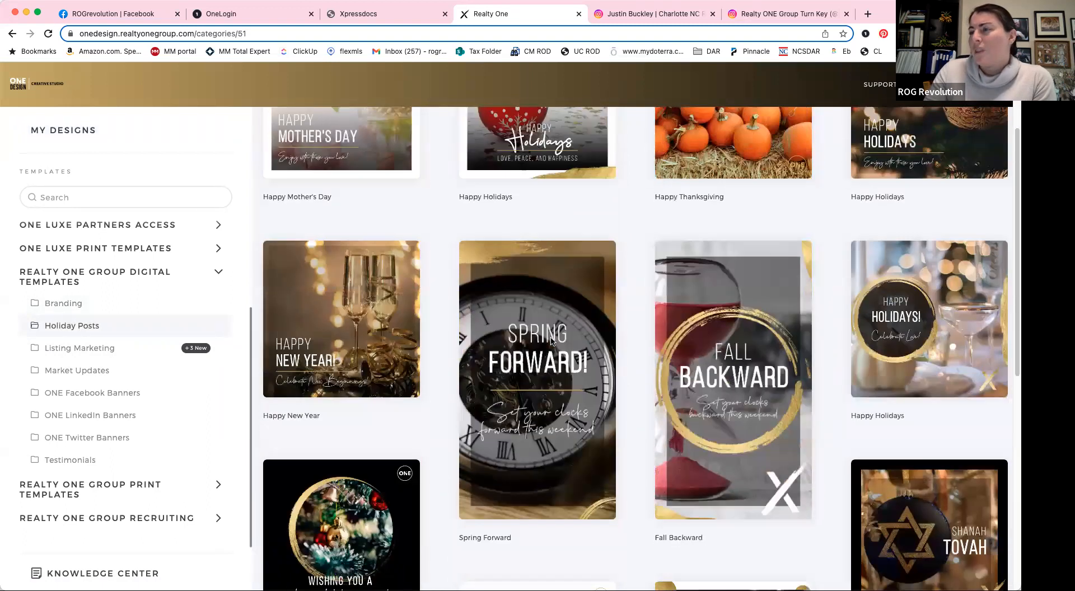
scroll(551, 341, "down", 7)
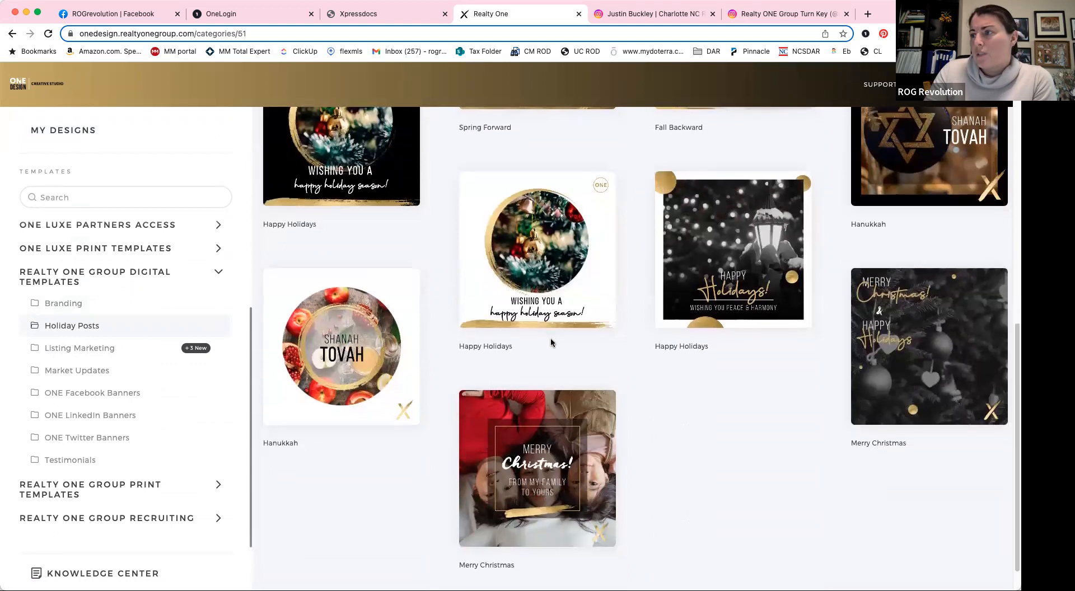
scroll(551, 342, "up", 10)
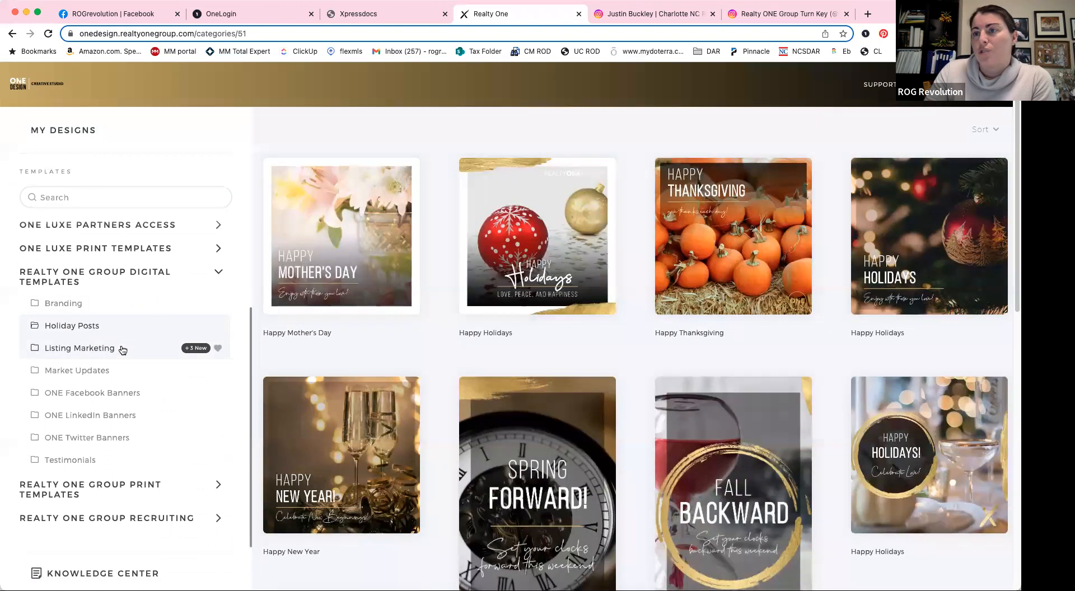
left_click(82, 350)
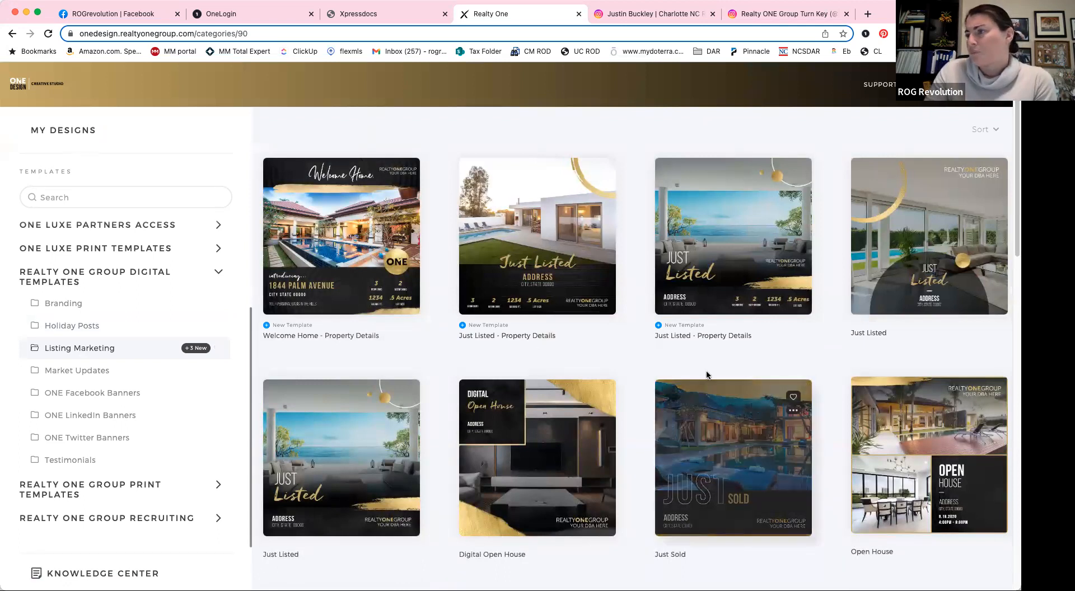
Browse the full collection of Listing Marketing digital templates
scroll(695, 369, "down", 3)
scroll(694, 364, "down", 5)
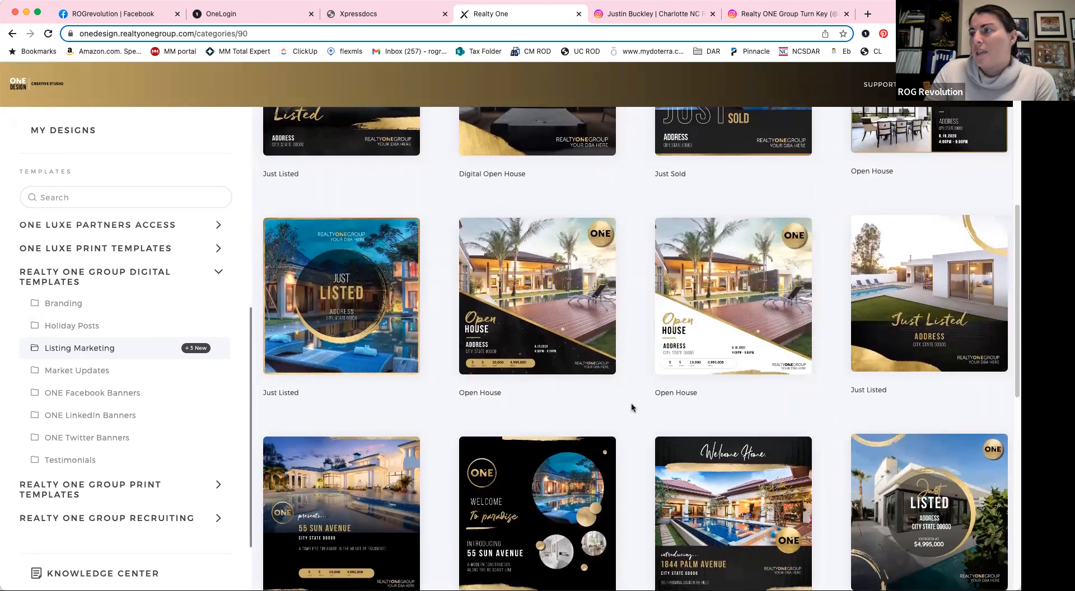
scroll(631, 408, "down", 2)
scroll(632, 408, "down", 6)
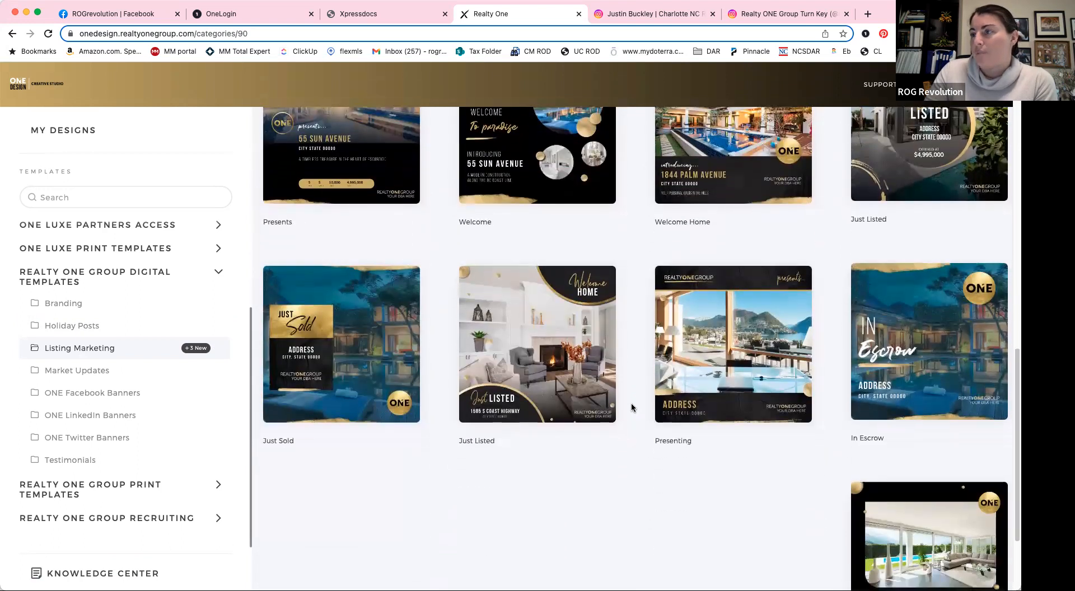
scroll(632, 407, "down", 3)
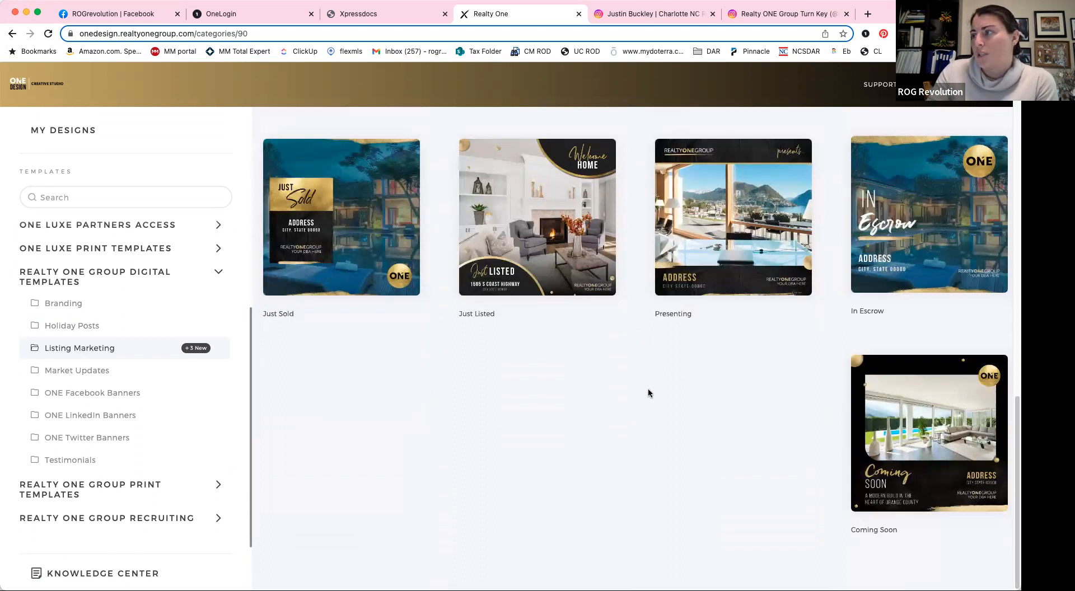
scroll(647, 388, "up", 10)
scroll(648, 393, "up", 3)
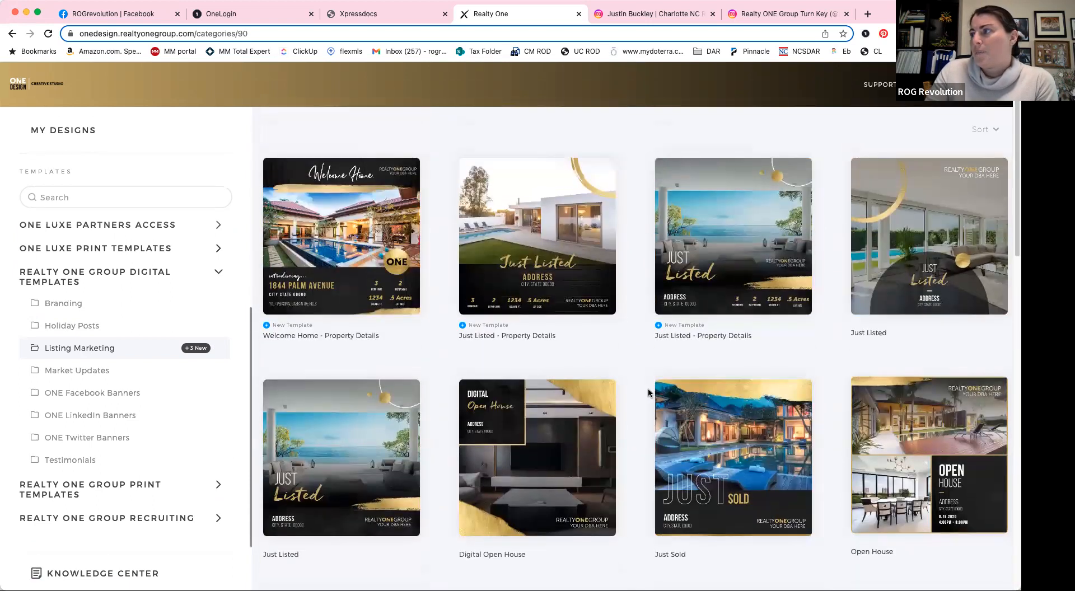
Start a design from the ocean-view "Just Listed - Property Details" template, view its property search, and return to the dashboard without creating it
mouse_move(756, 215)
left_click(739, 237)
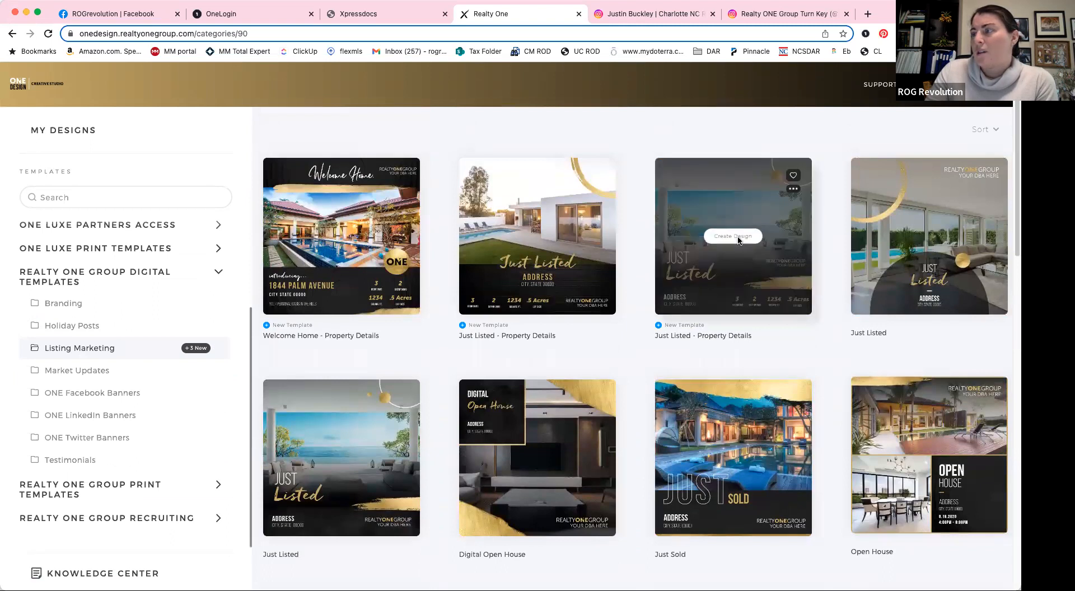
left_click(739, 467)
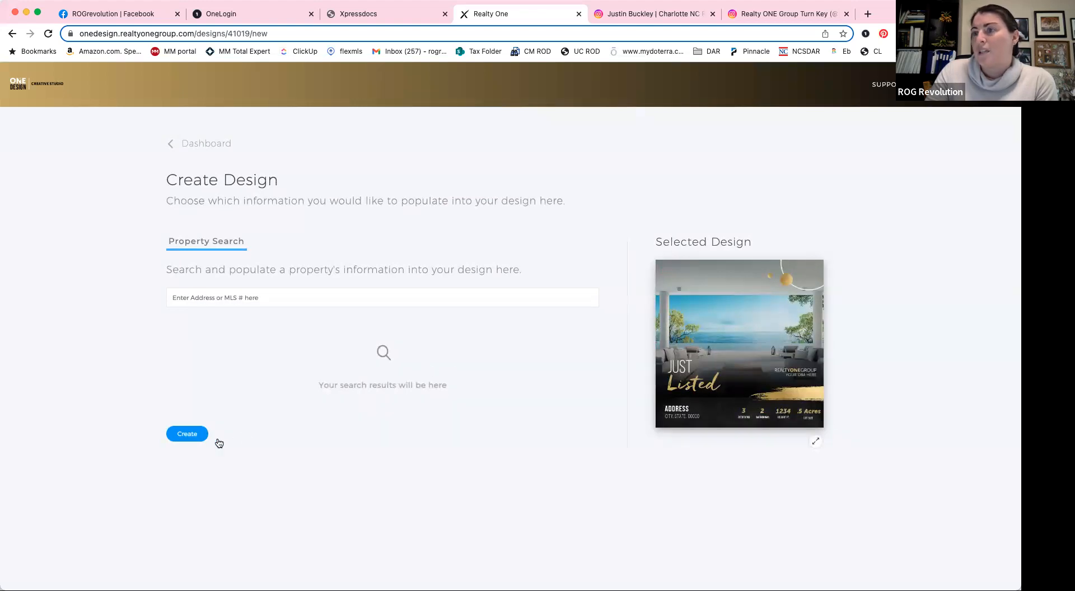
left_click(196, 147)
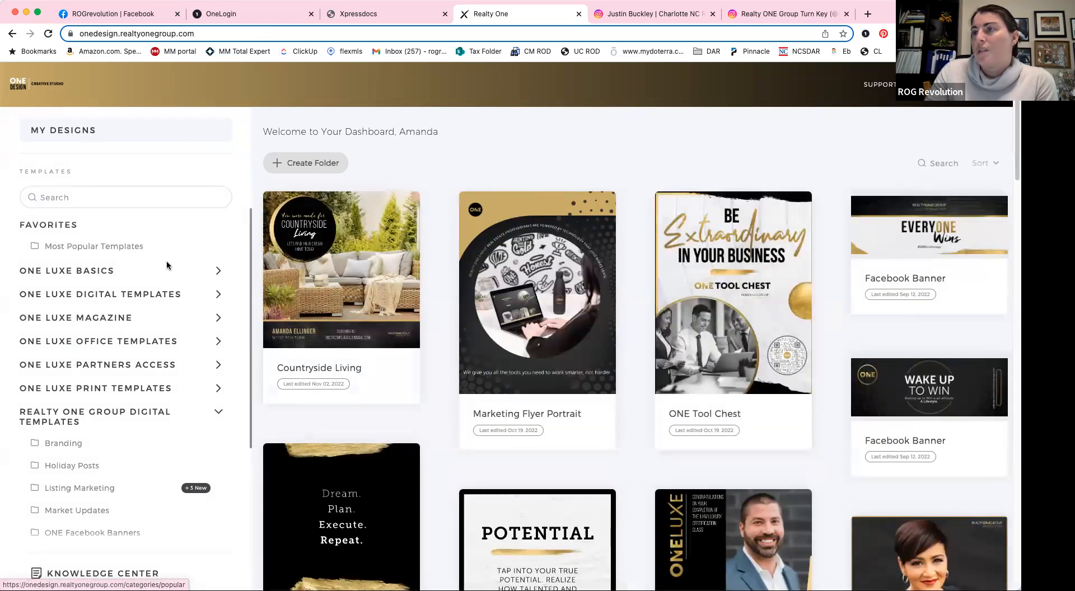
Open the saved "Countryside Living" design and select each text line inside the black circle to show that it is editable
left_click(312, 274)
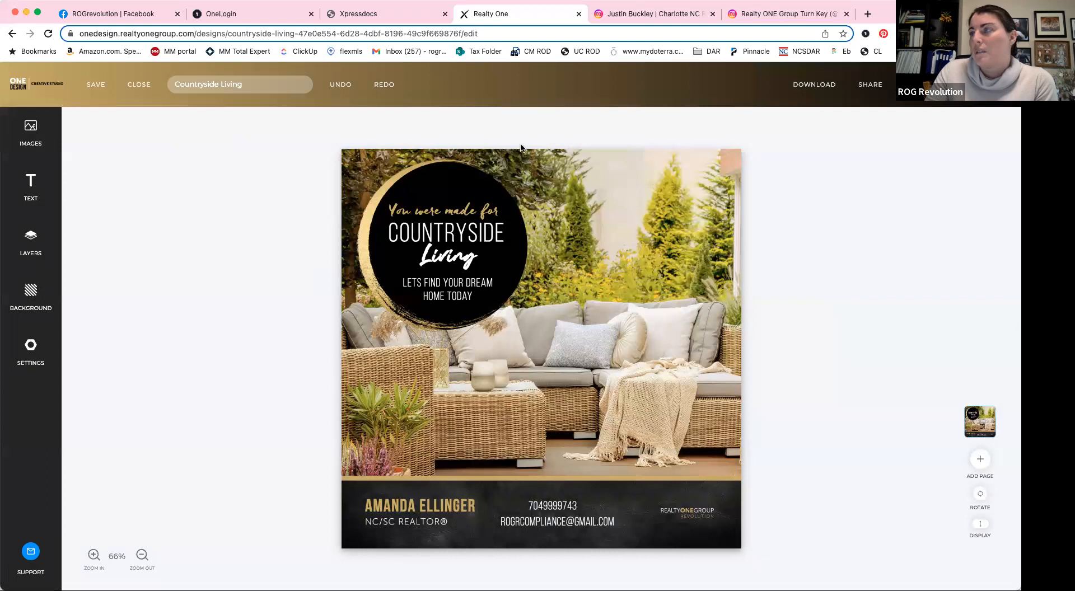
mouse_move(992, 425)
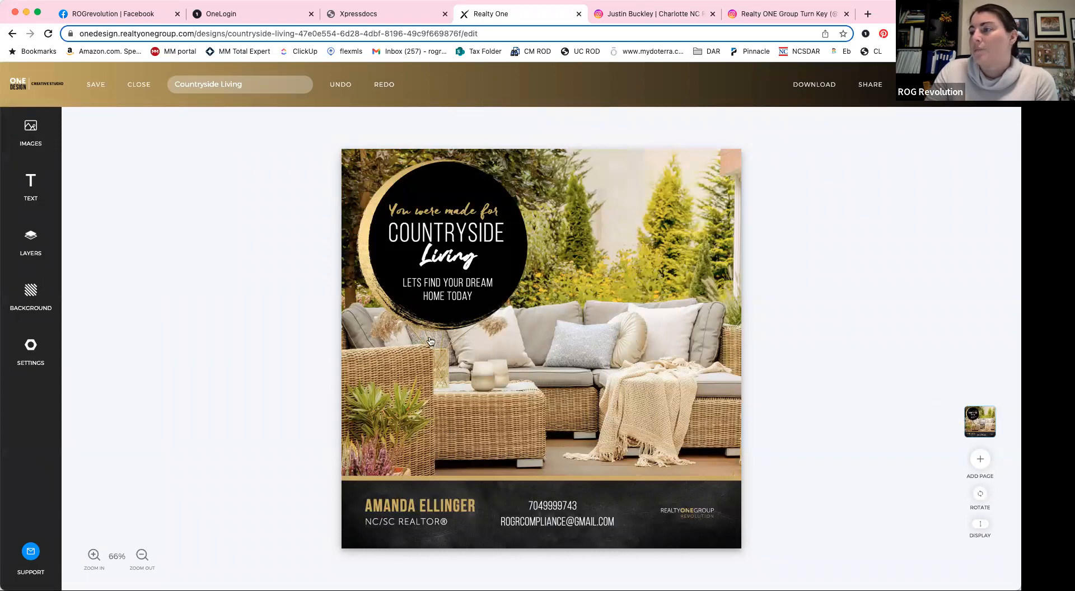
left_click(453, 231)
left_click(453, 263)
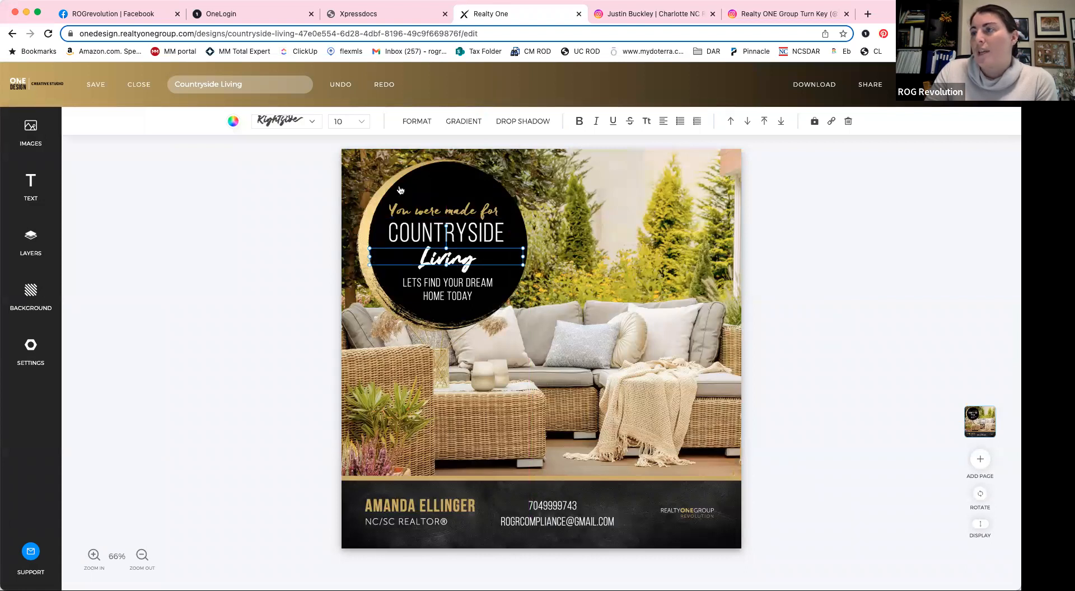
left_click(443, 211)
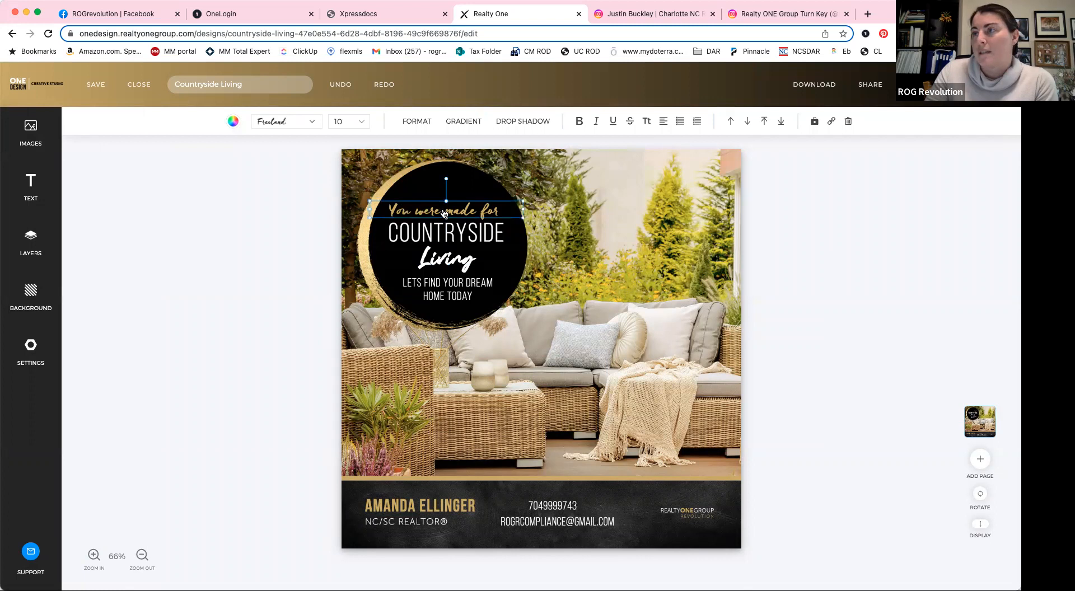
left_click(441, 234)
left_click(449, 264)
left_click(455, 291)
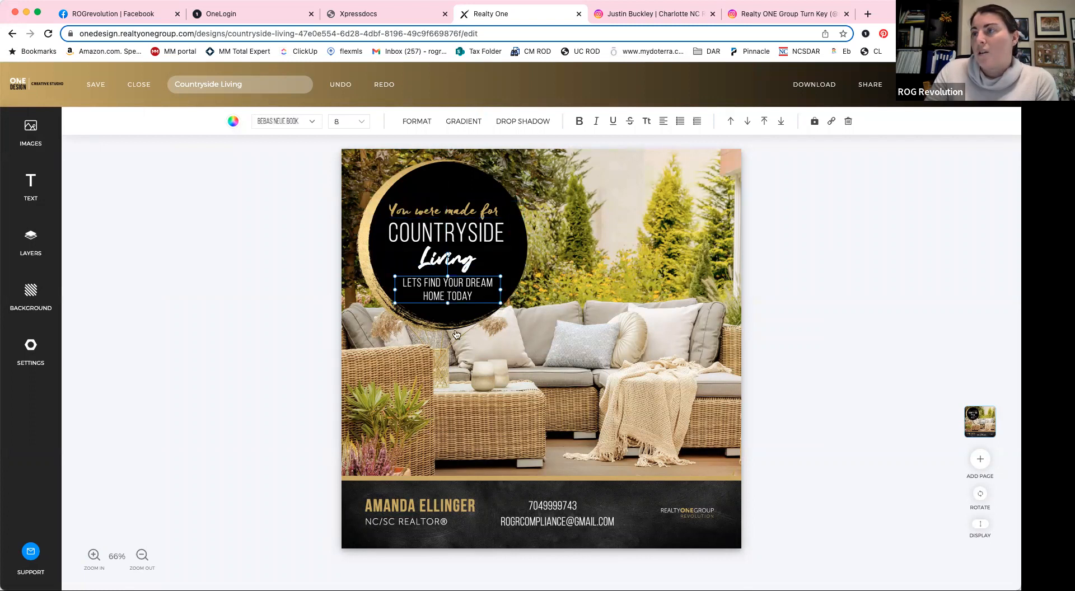
Select the agent name, title, contact lines and brokerage logo in the design's footer one after another
left_click(428, 501)
left_click(424, 523)
left_click(556, 522)
left_click(560, 505)
left_click(686, 515)
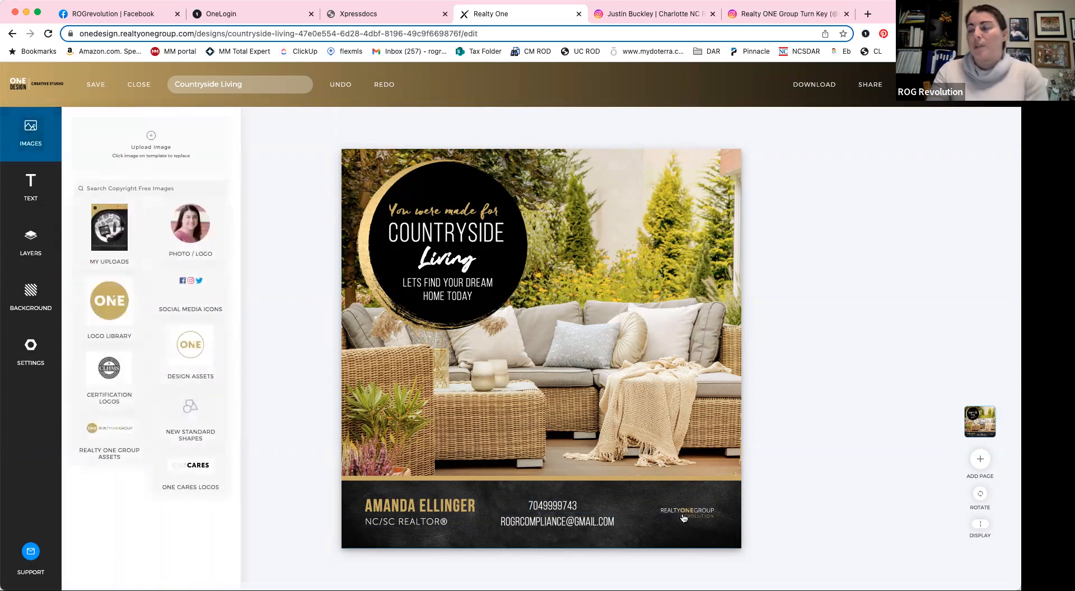
Delete the e-mail, phone number, agent name and title texts from the design's footer
left_click(569, 526)
key("Delete")
left_click(556, 507)
key("Delete")
left_click(459, 508)
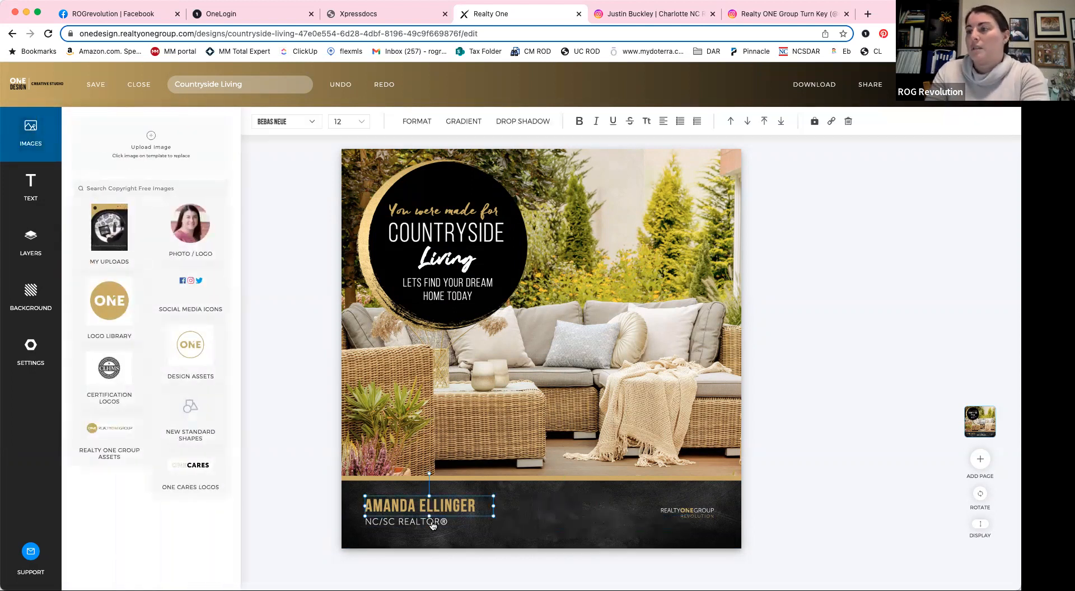
key("Delete")
left_click(432, 524)
key("Delete")
Delete all the text lines inside the black circle and close the design without saving
left_click(462, 302)
key("Delete")
left_click(447, 262)
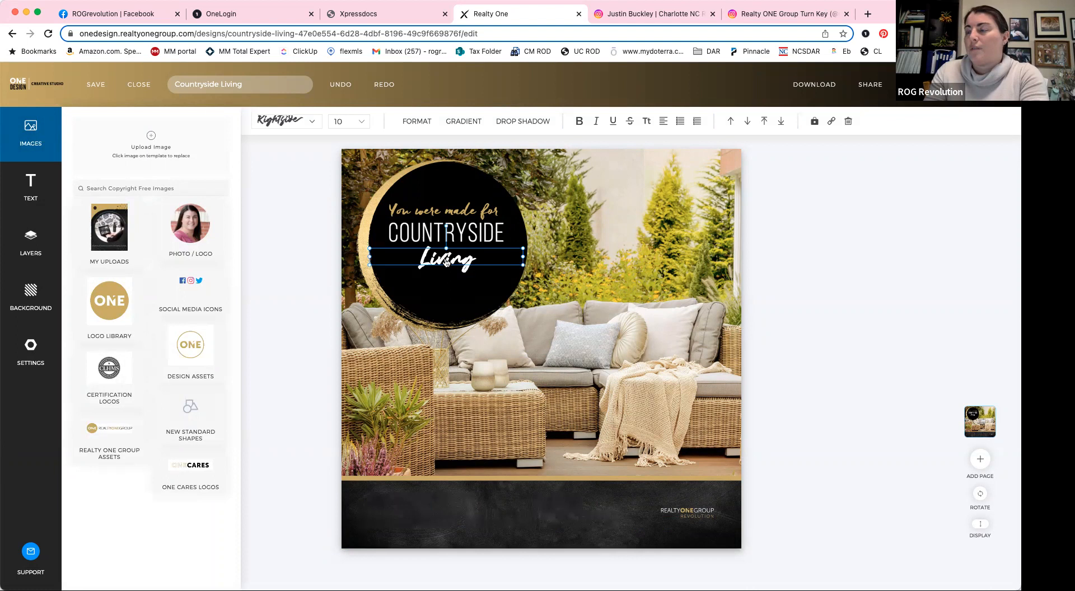
key("Delete")
left_click(450, 231)
key("Delete")
left_click(450, 211)
key("Delete")
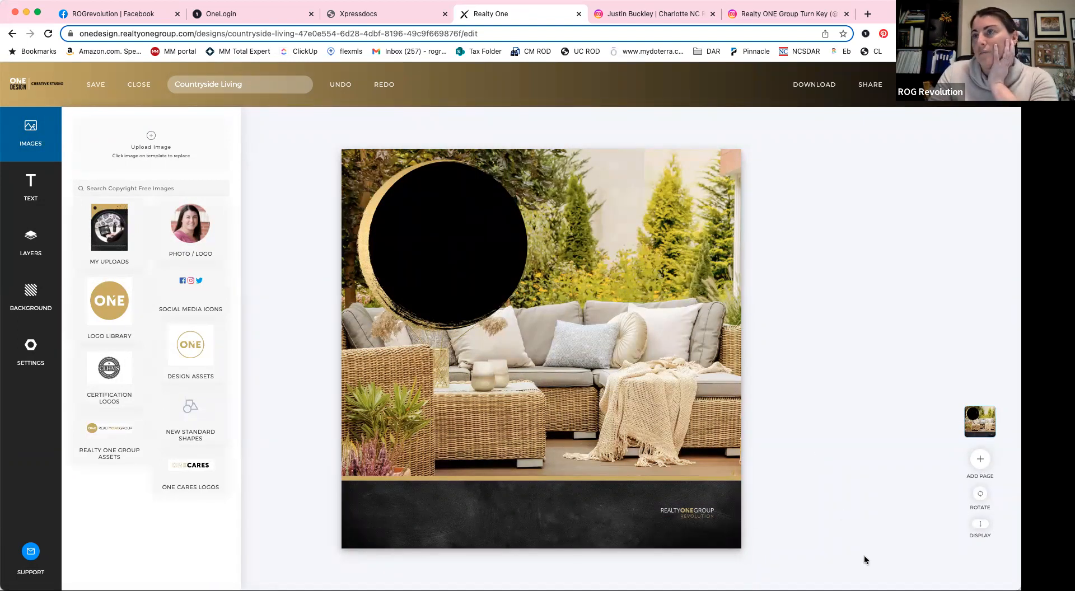
left_click(141, 86)
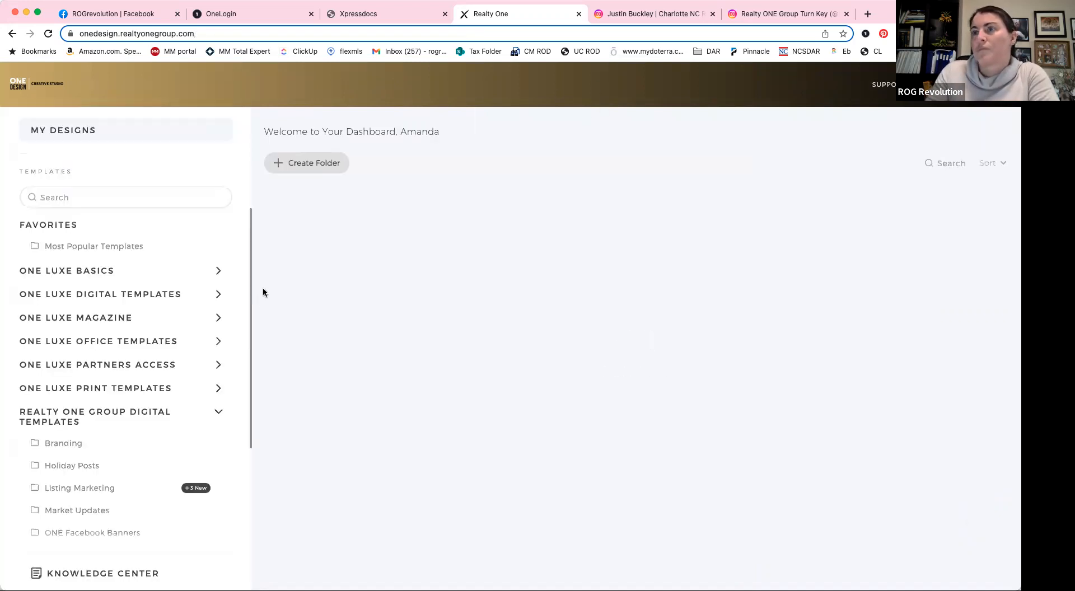
Open the Market Updates digital templates and browse the collection
scroll(159, 408, "down", 5)
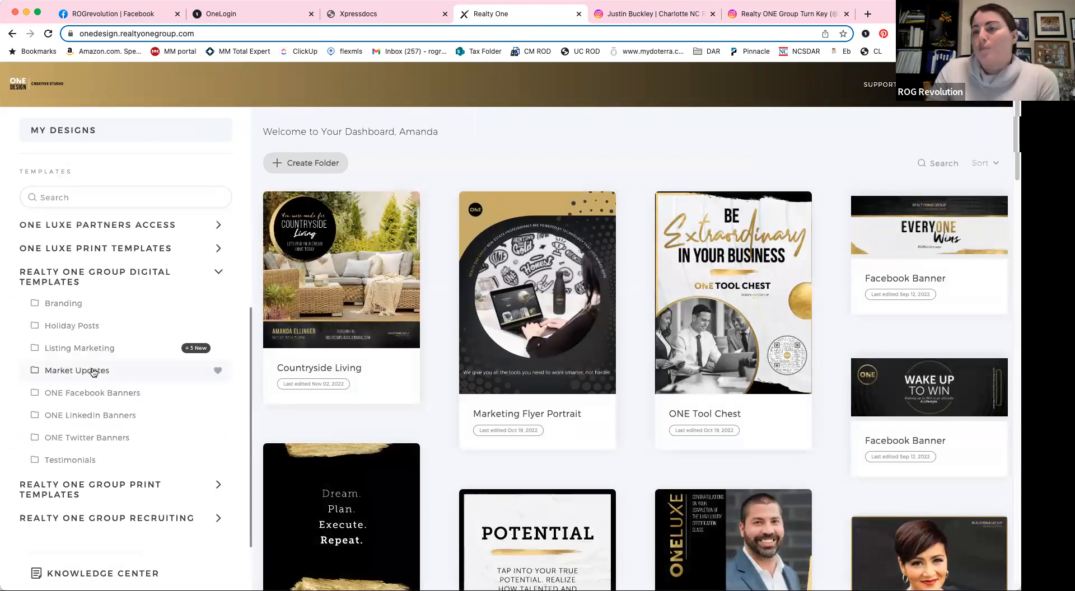
left_click(75, 378)
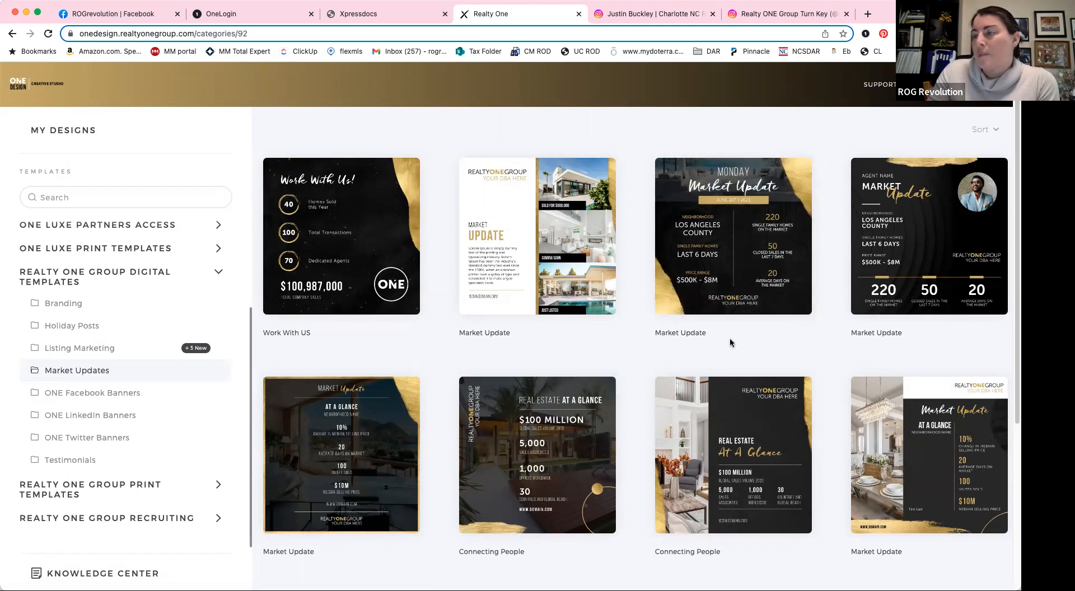
scroll(730, 337, "down", 5)
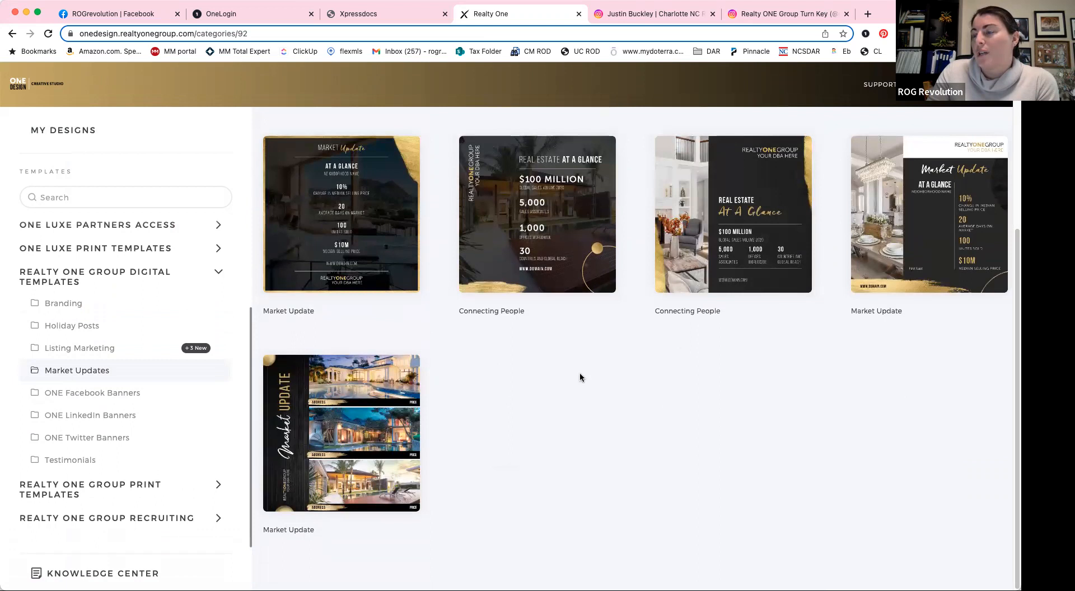
scroll(662, 398, "up", 5)
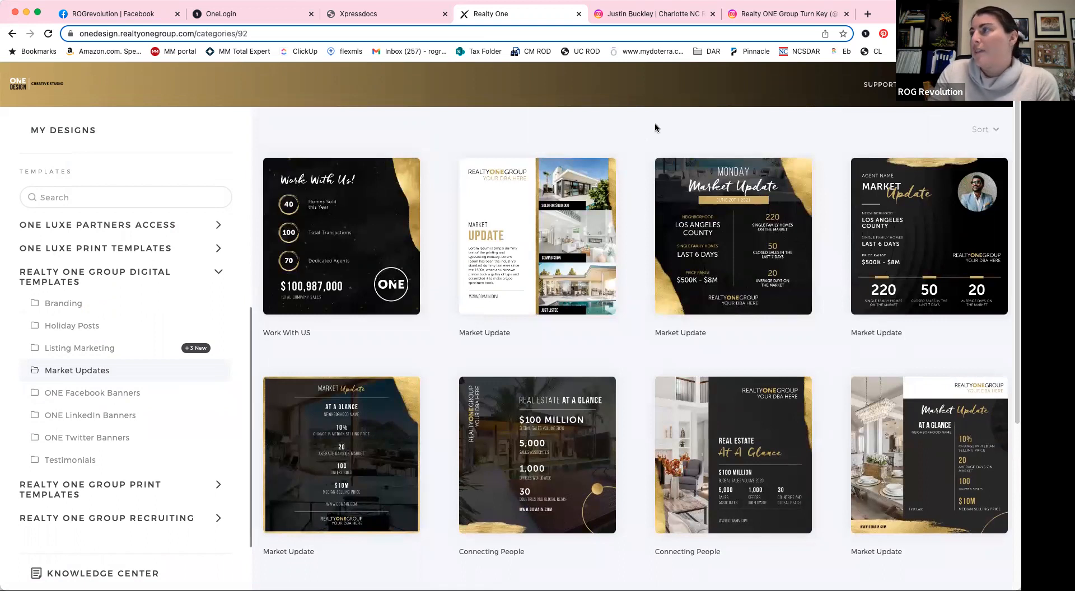
Switch to the agent's Instagram profile and review the branded market update, listing and holiday posts
left_click(658, 15)
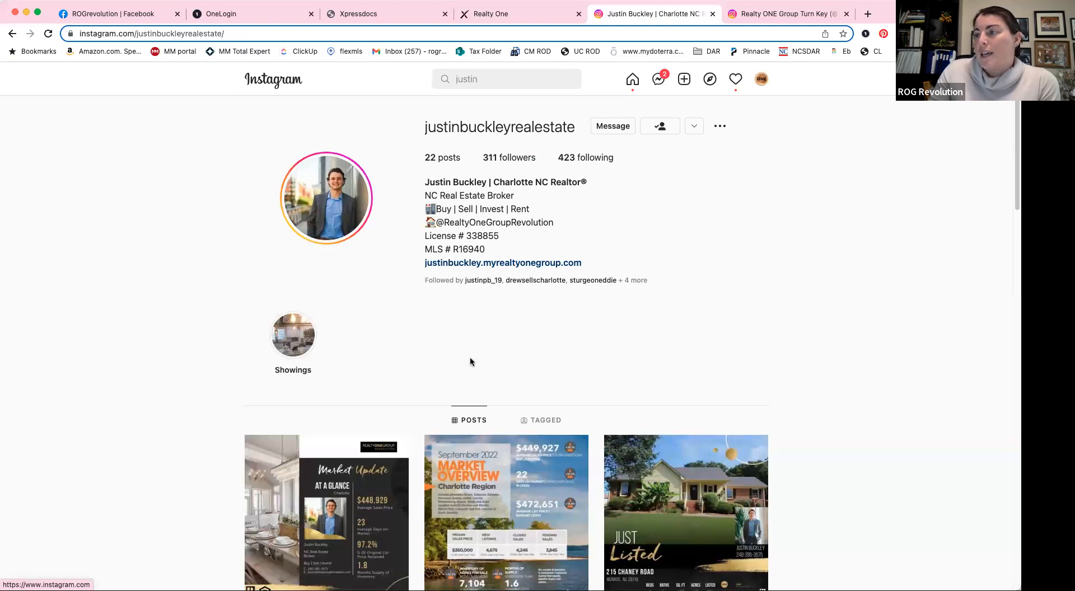
scroll(856, 371, "down", 5)
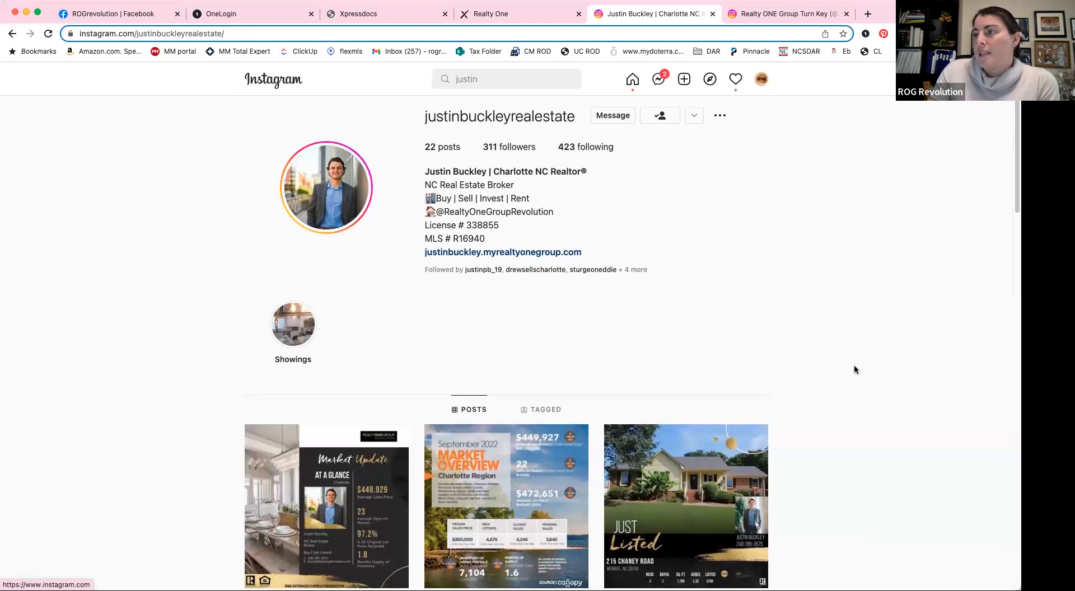
scroll(855, 366, "down", 2)
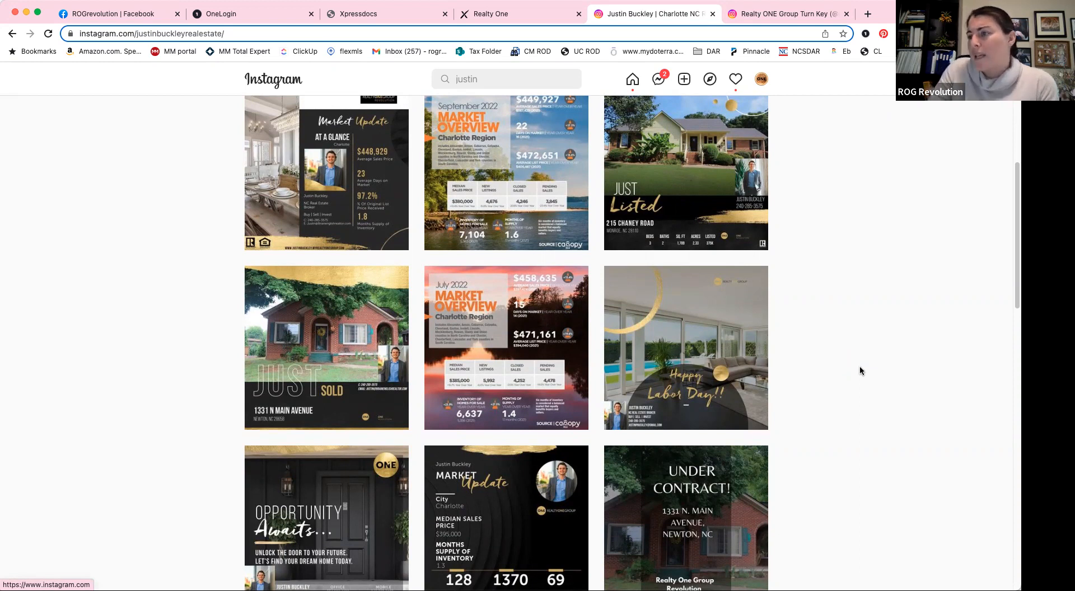
scroll(860, 367, "down", 1)
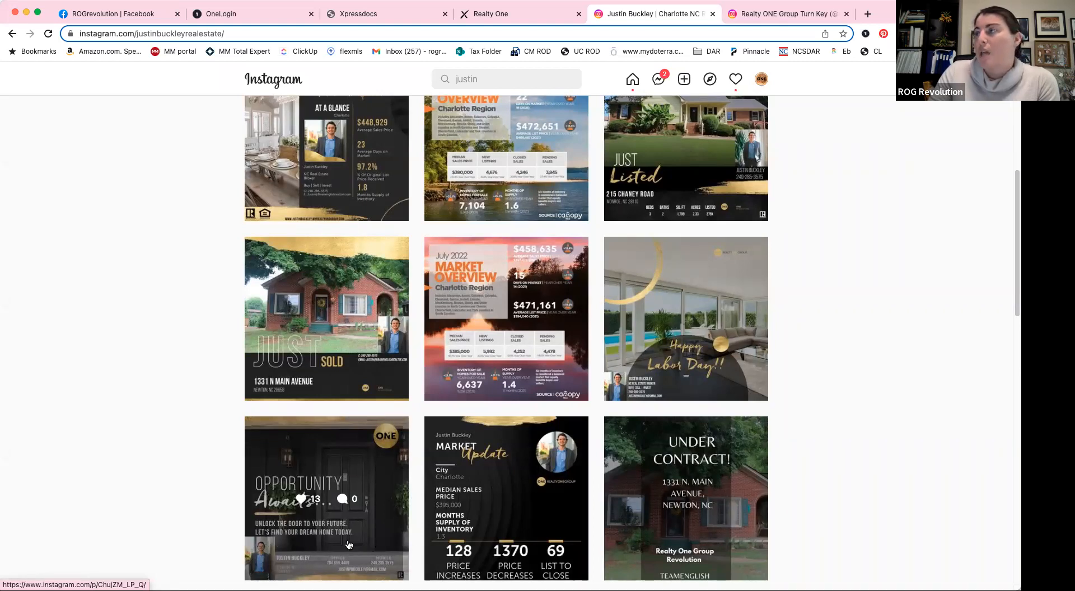
Switch back to ONE Design Creative Studio and open the ONE Facebook Banners templates
left_click(253, 16)
left_click(425, 14)
left_click(504, 14)
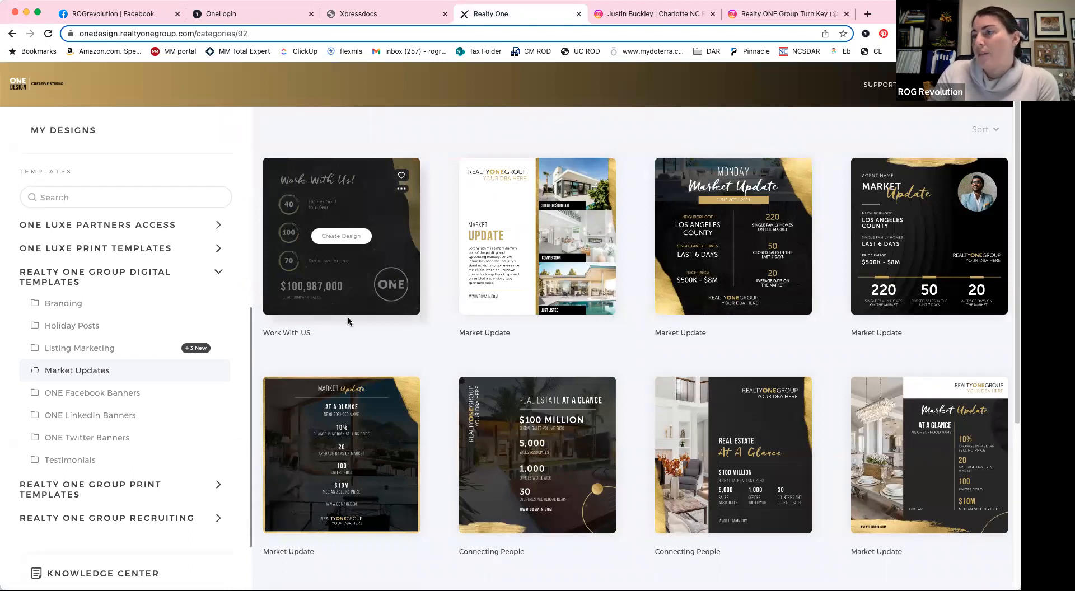
scroll(616, 319, "down", 2)
scroll(649, 315, "up", 2)
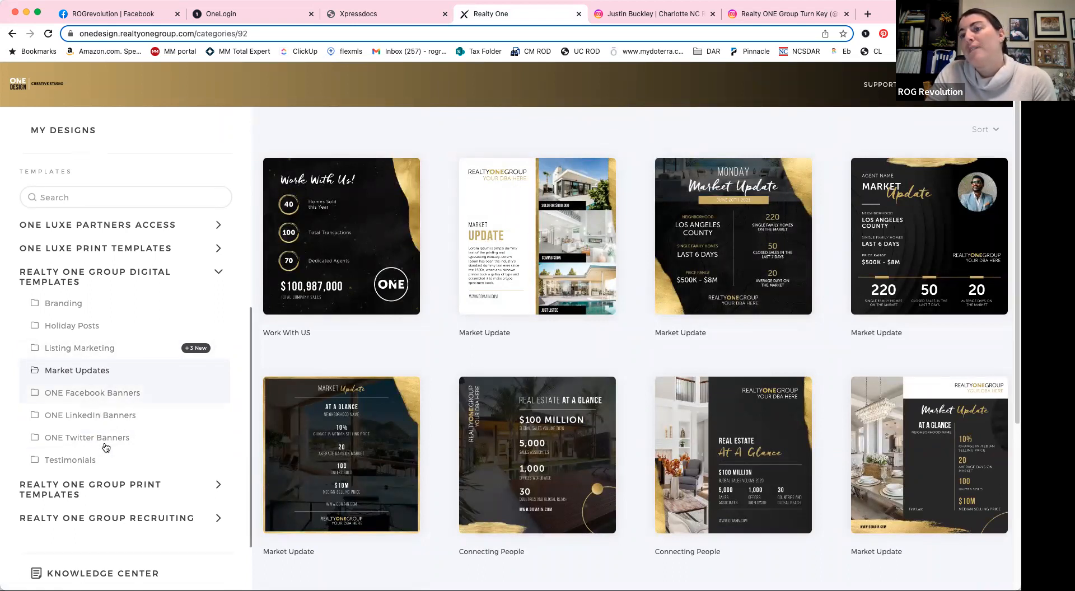
left_click(111, 393)
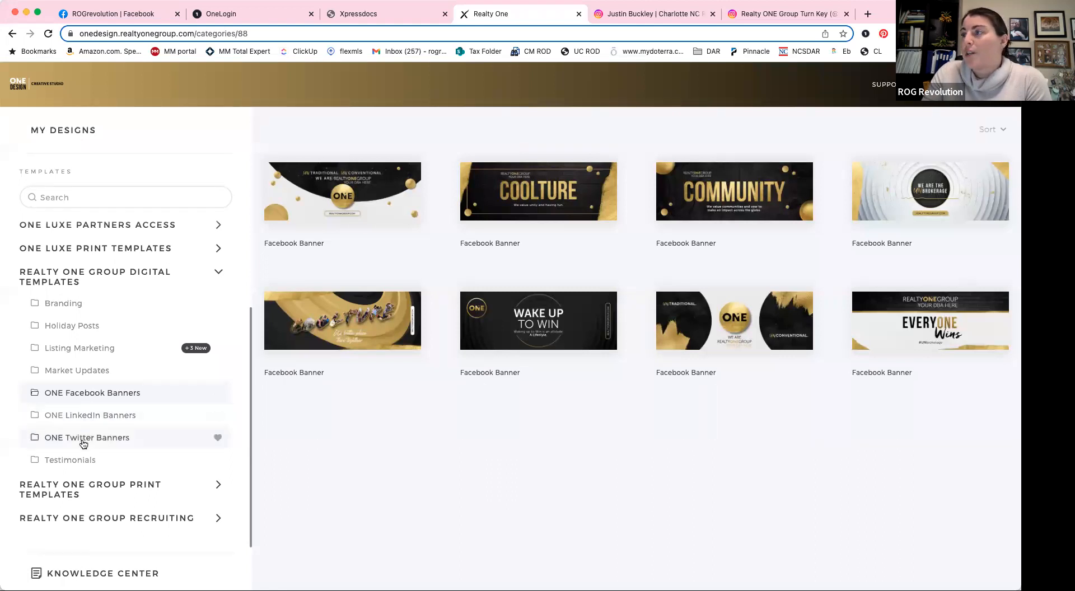
Open the Testimonials digital templates and review the available designs
left_click(82, 463)
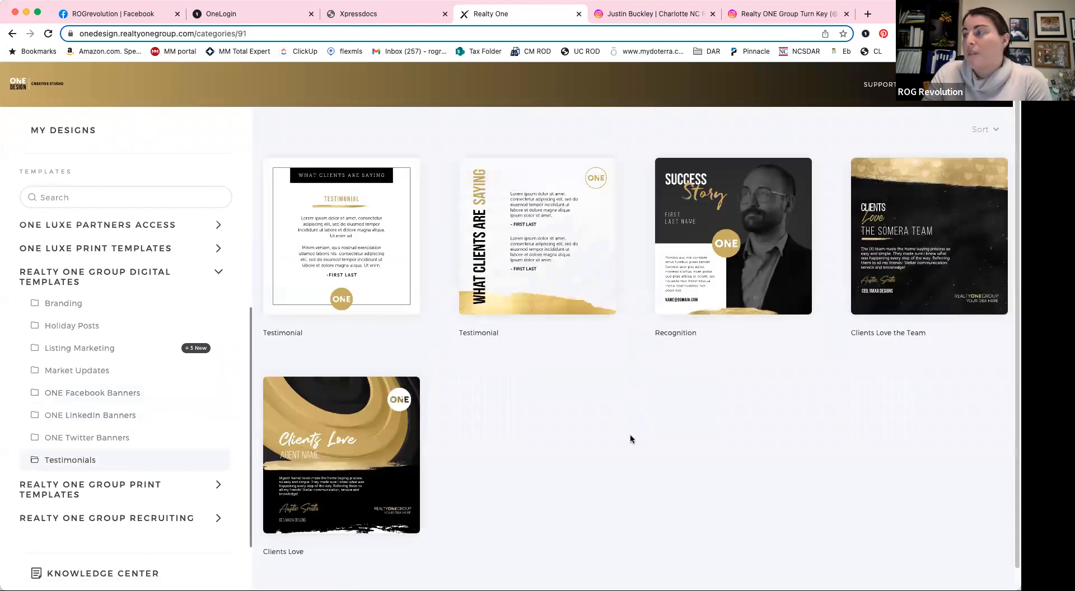
scroll(629, 440, "down", 1)
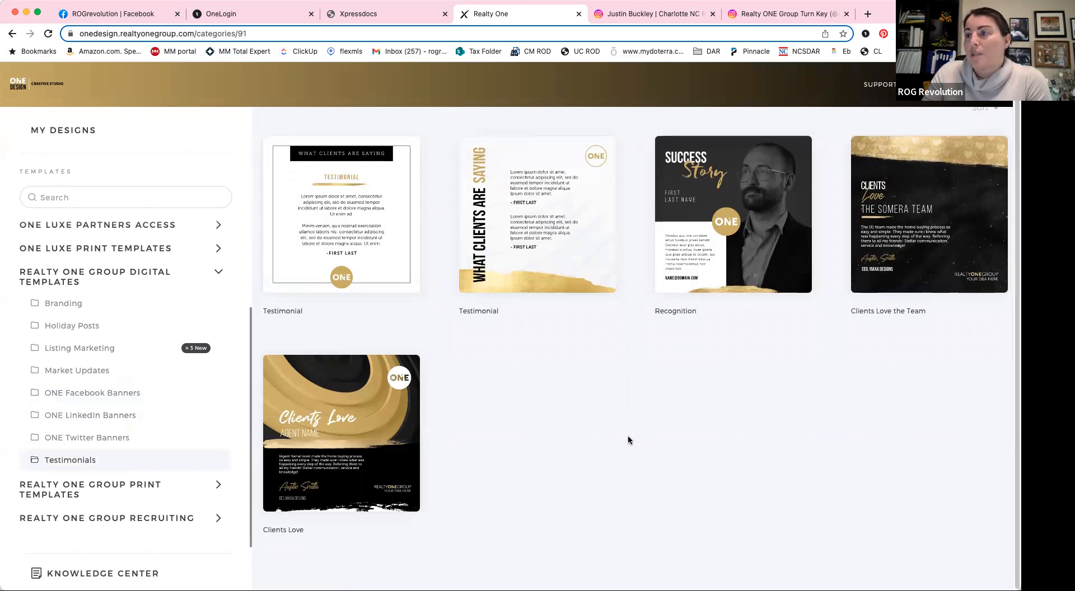
scroll(629, 440, "up", 1)
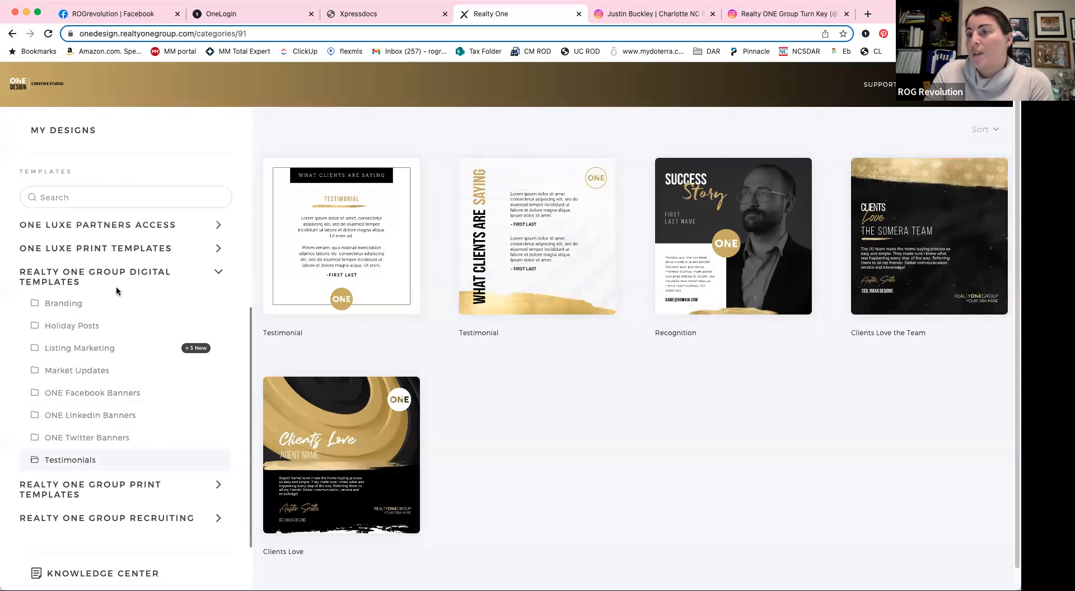
Open the Branding digital templates and browse the team, new homeowner, lifestyle and Work With Us designs
left_click(77, 305)
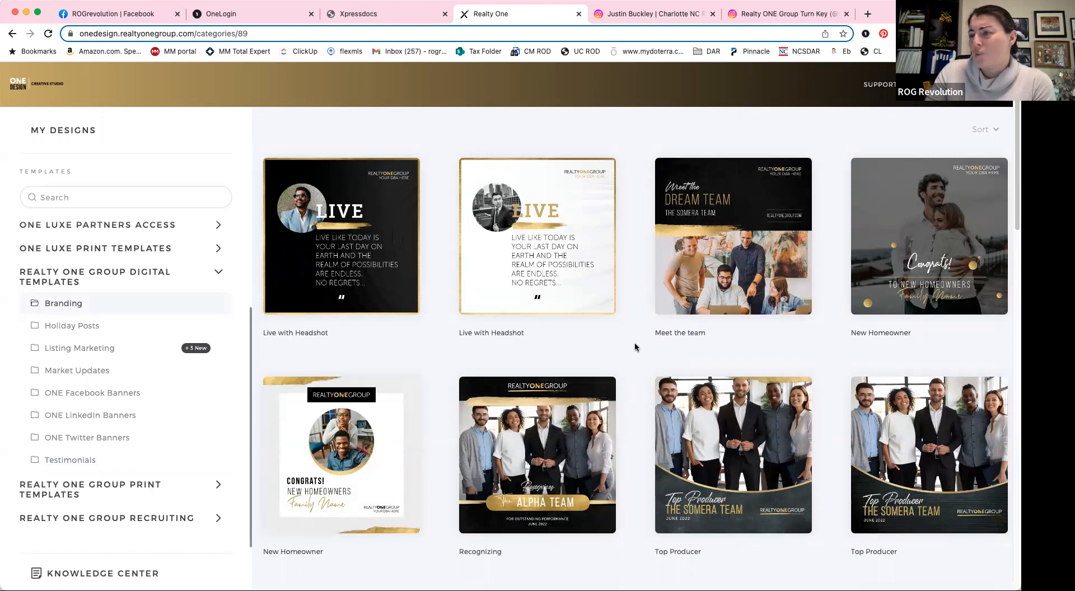
mouse_move(542, 268)
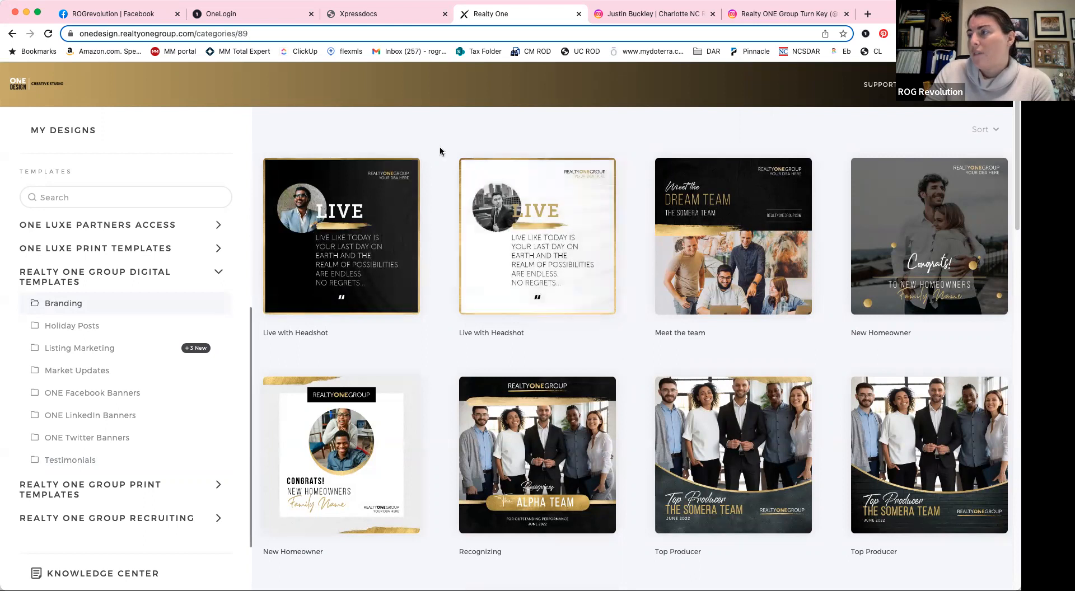
scroll(619, 414, "down", 5)
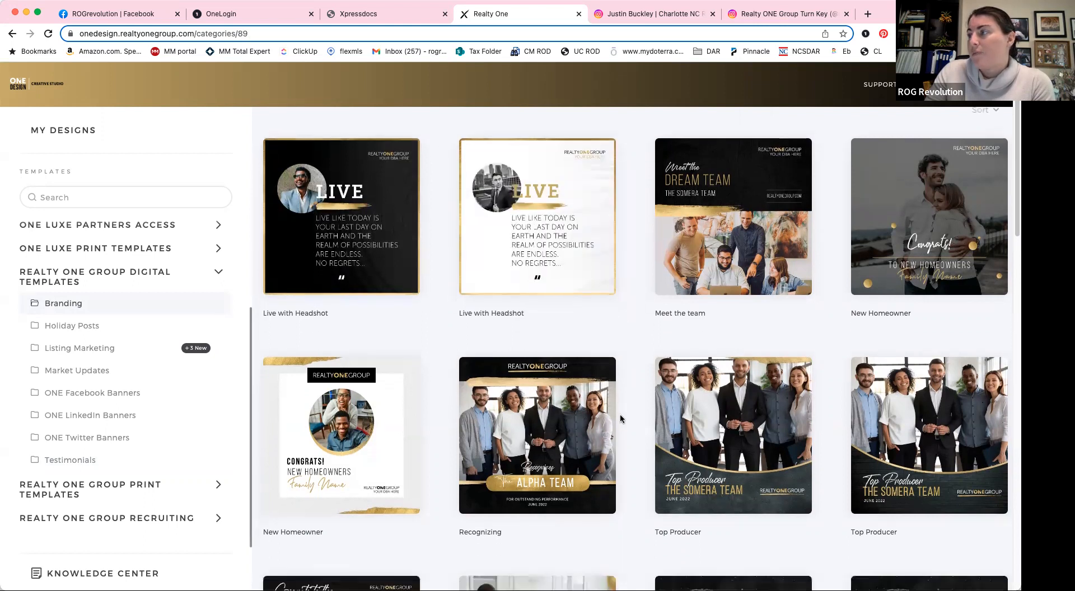
scroll(624, 407, "down", 3)
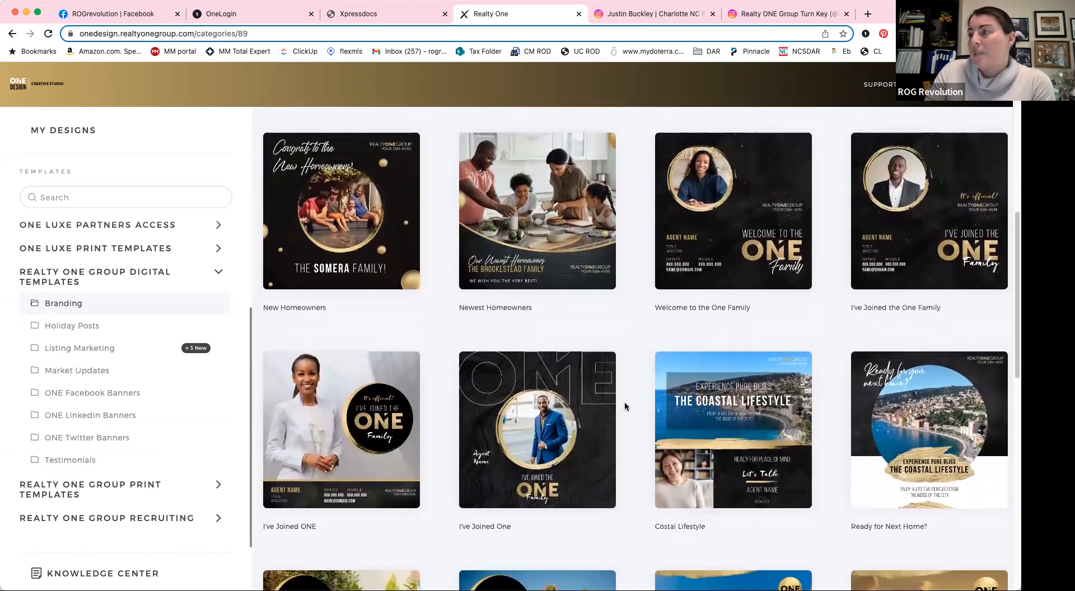
scroll(624, 401, "down", 1)
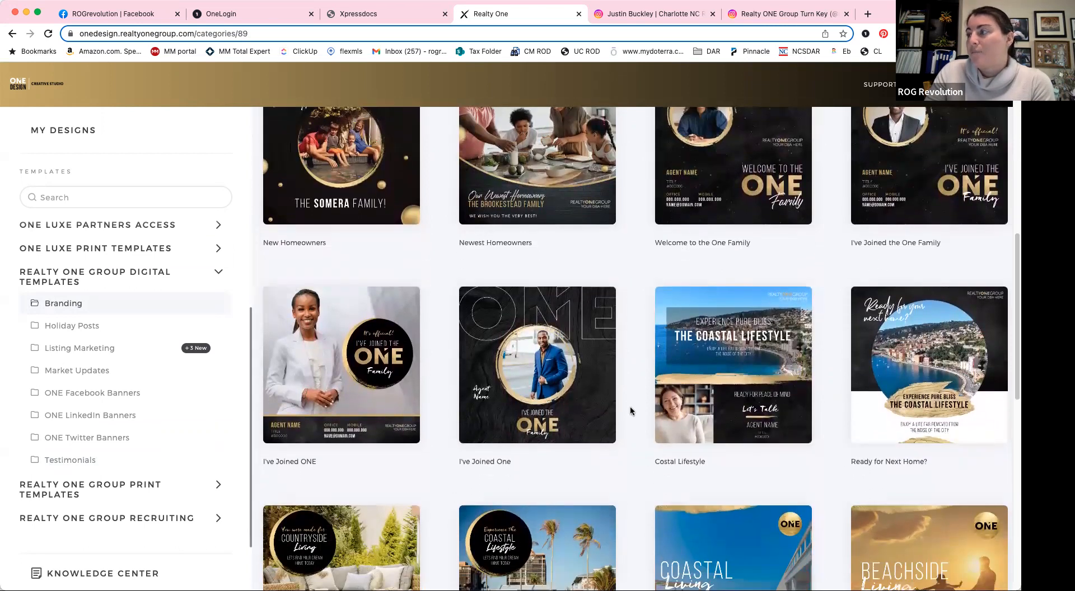
scroll(630, 411, "down", 5)
scroll(630, 410, "down", 5)
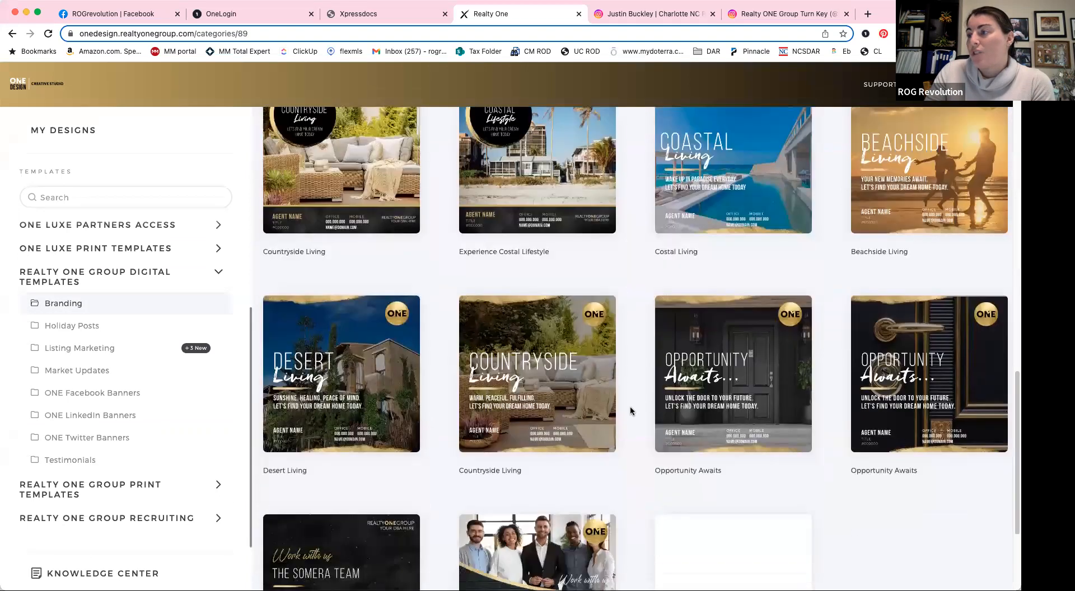
scroll(632, 413, "up", 3)
scroll(632, 413, "down", 2)
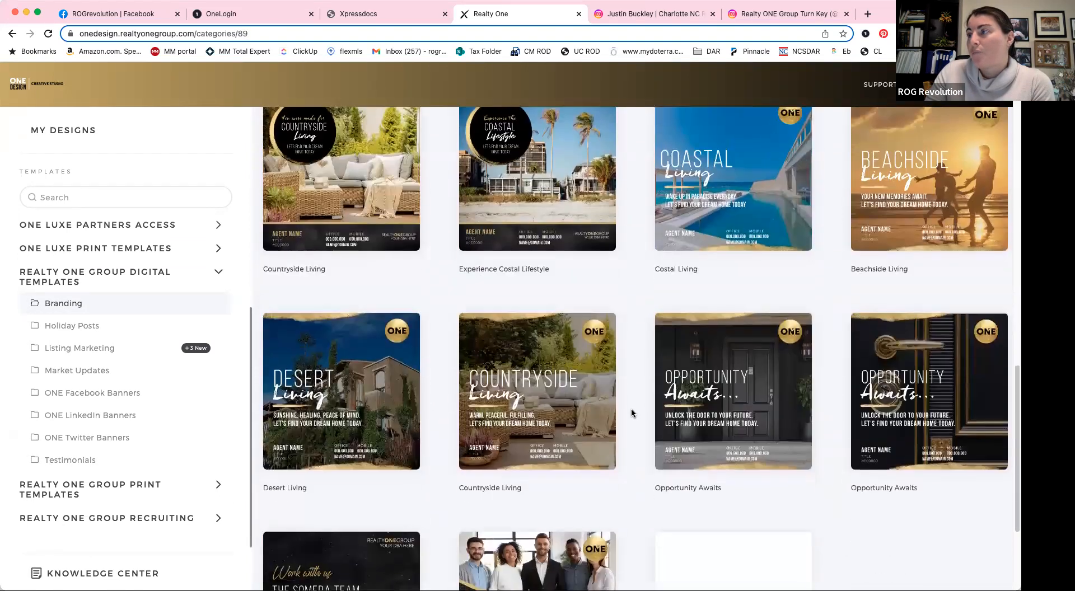
scroll(632, 413, "down", 2)
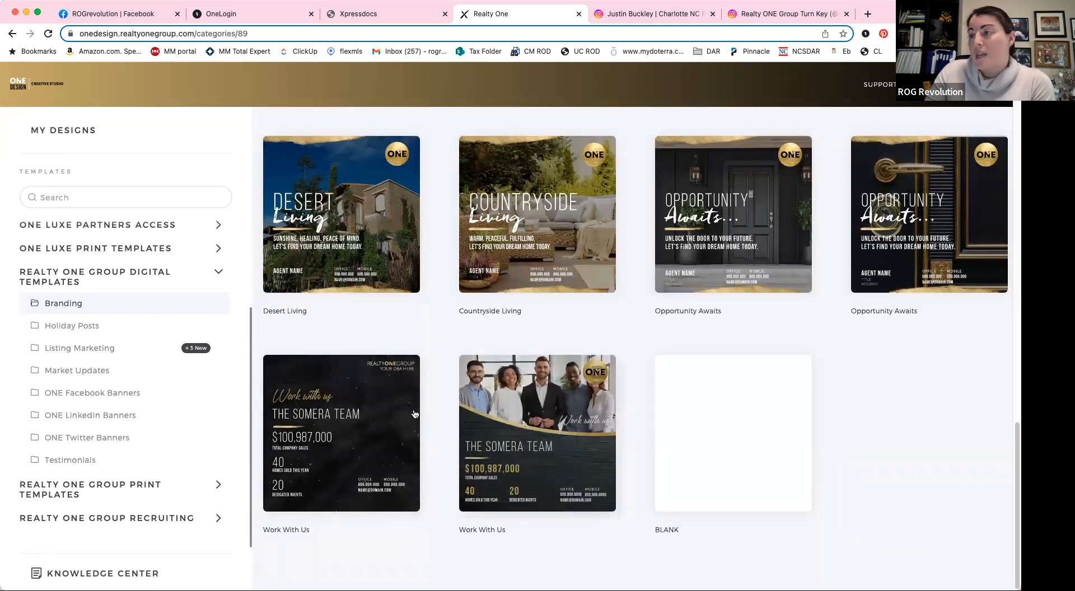
scroll(654, 300, "up", 6)
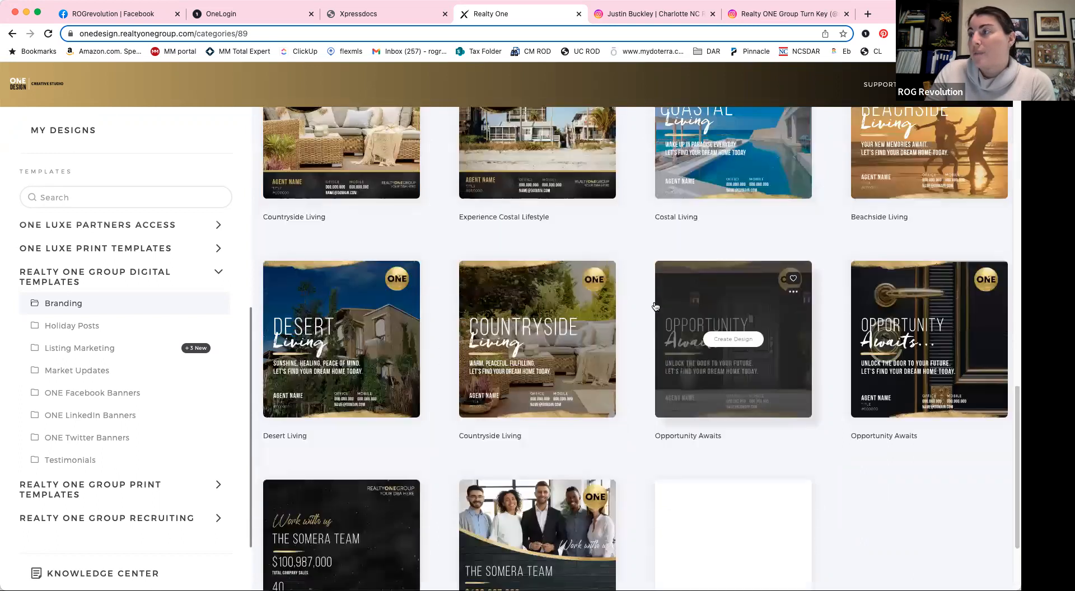
scroll(655, 306, "up", 5)
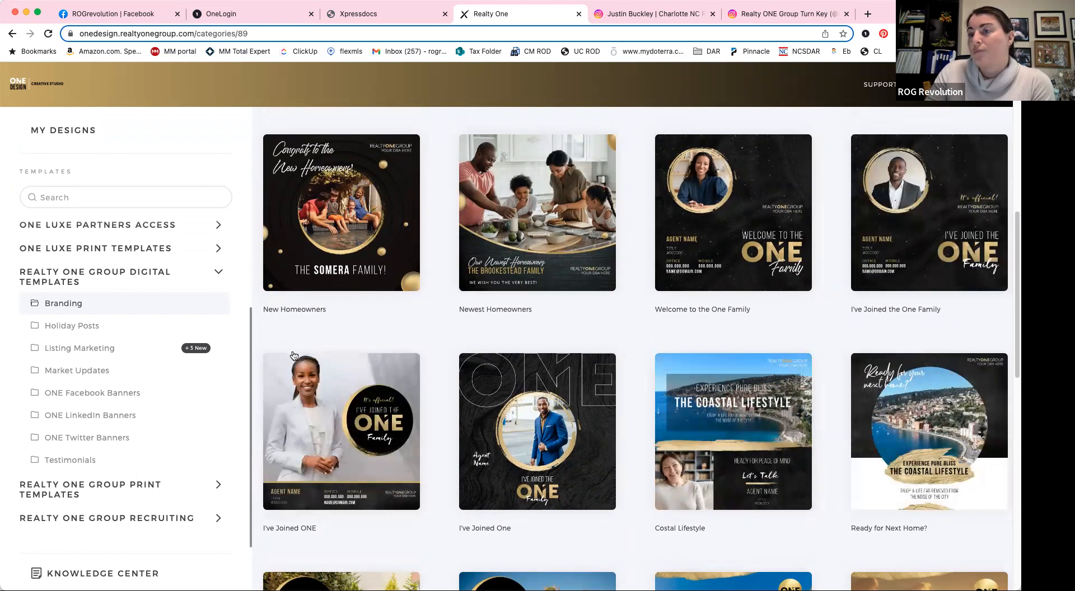
Collapse and re-expand the Realty ONE Group digital templates, and open the Market Updates collection
left_click(217, 277)
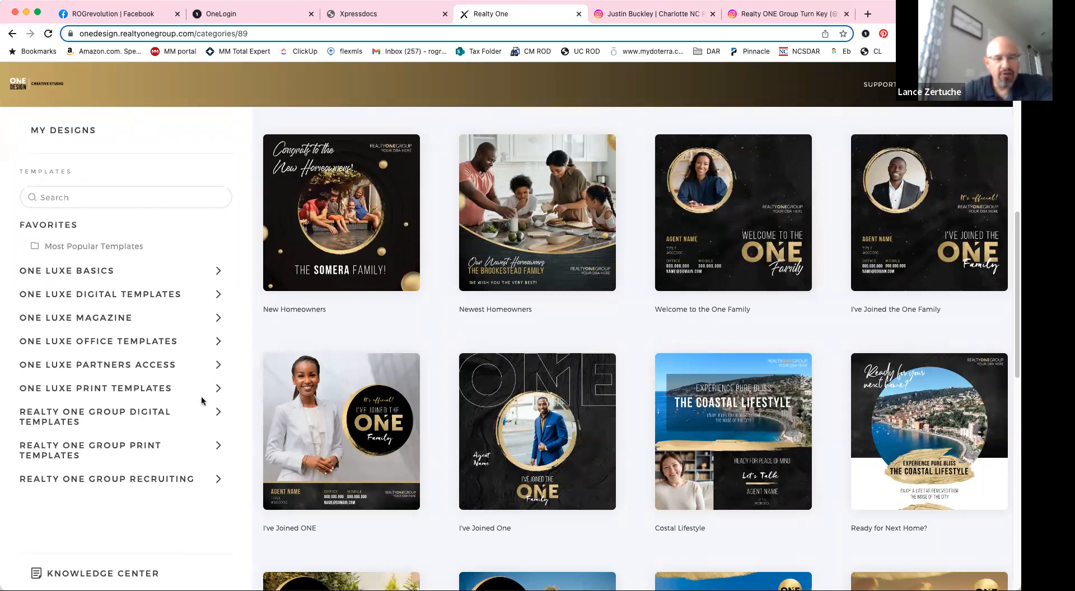
left_click(215, 414)
scroll(168, 370, "down", 5)
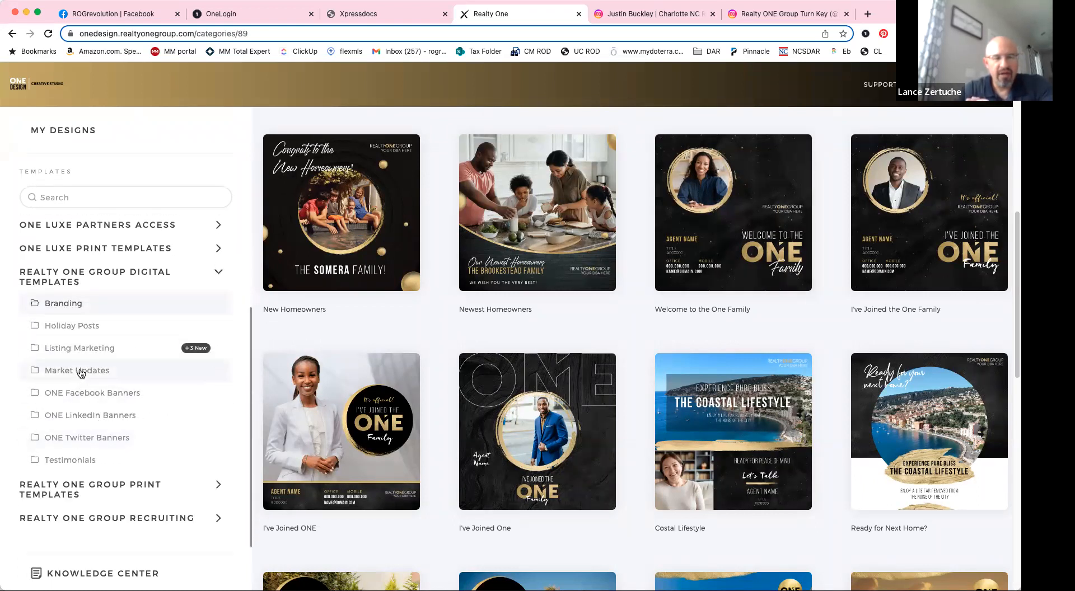
left_click(79, 371)
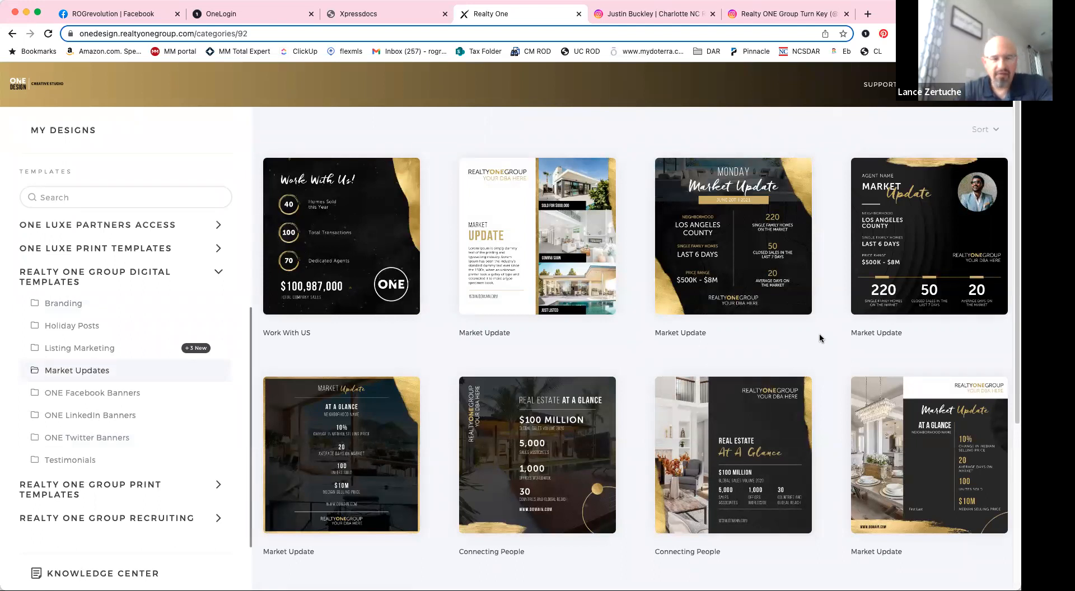
Review the market update posts on the agent's Instagram profile and return to ONE Design Creative Studio
left_click(655, 14)
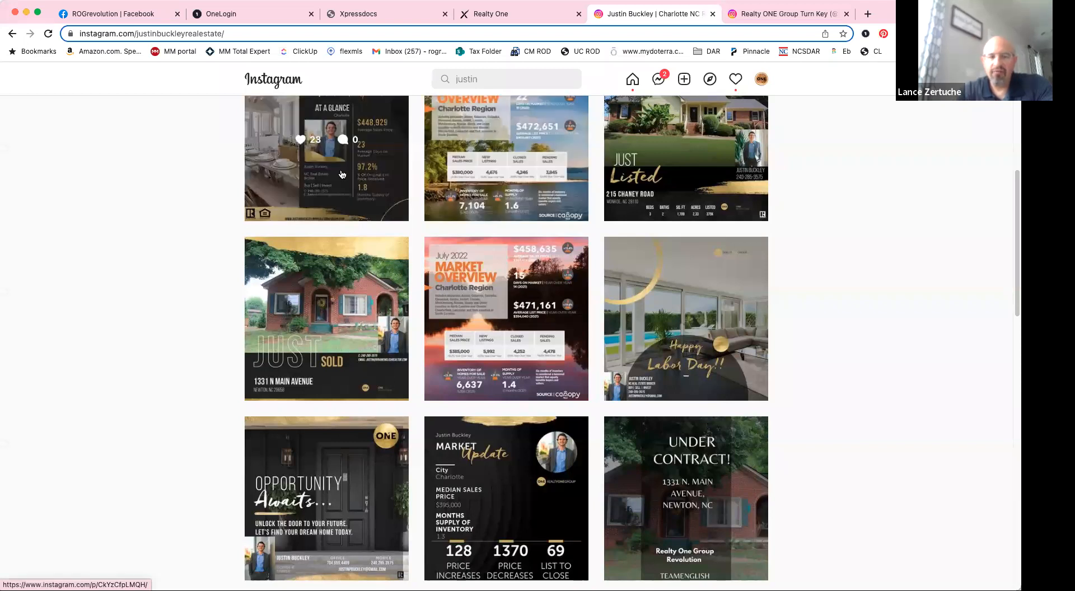
scroll(201, 247, "up", 2)
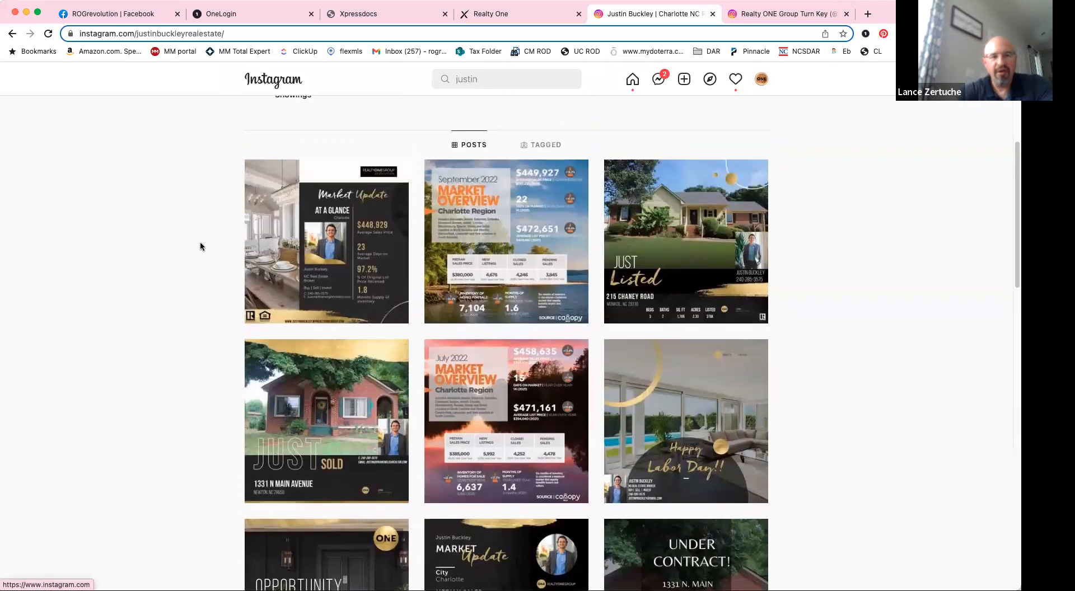
scroll(200, 246, "up", 1)
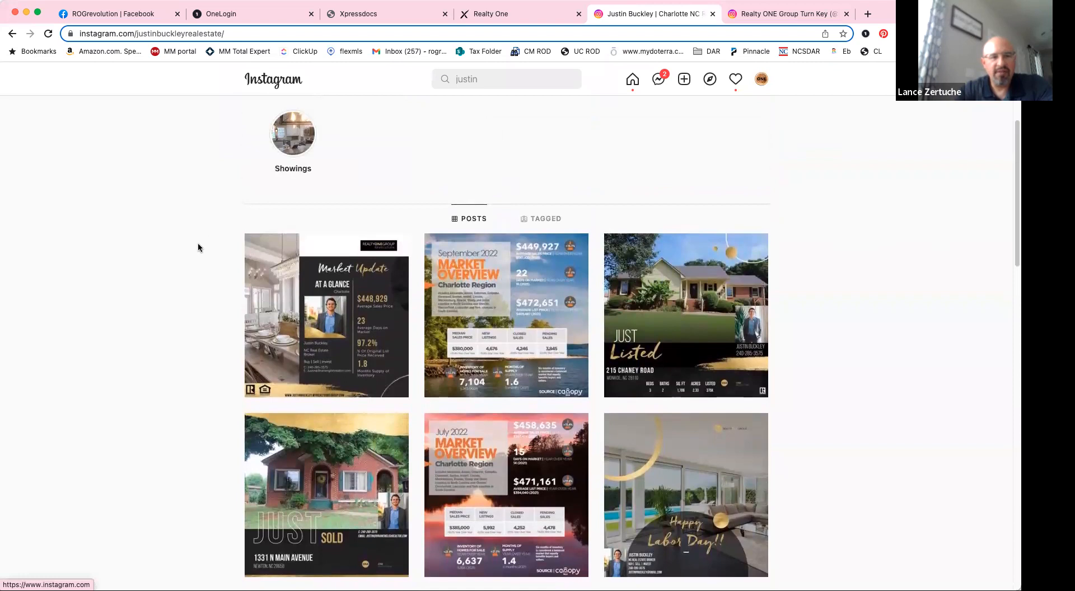
left_click(492, 13)
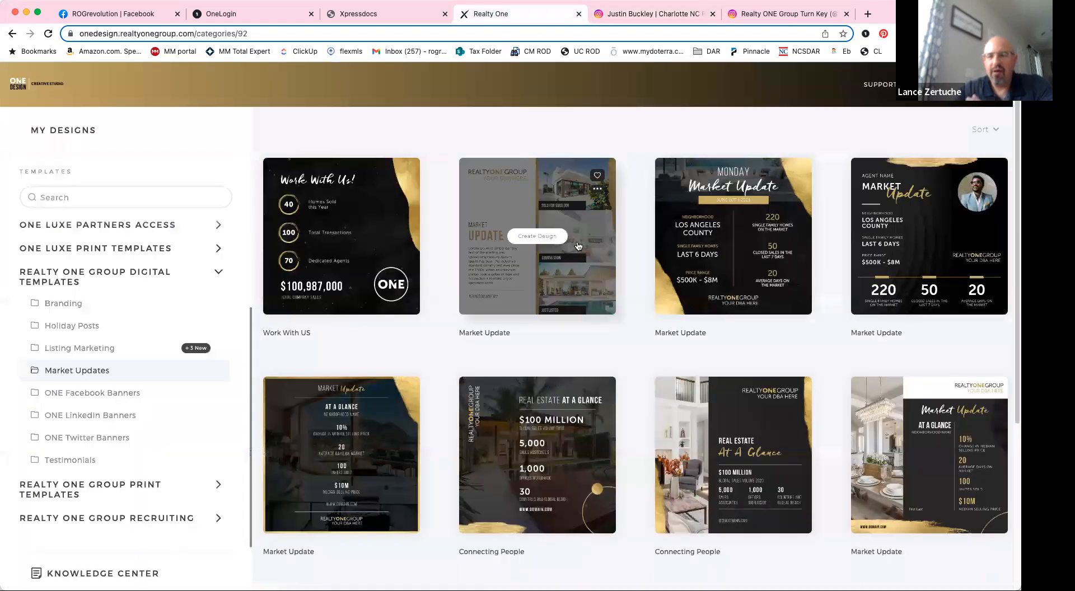
Open the sharing options for the Countryside Living design in My Designs
left_click(74, 130)
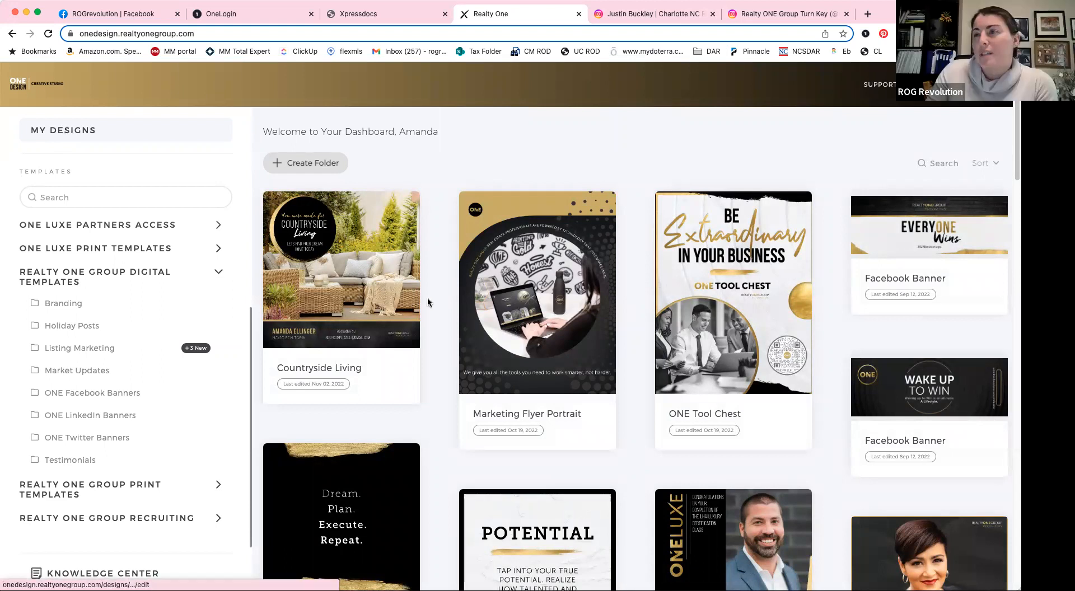
mouse_move(337, 280)
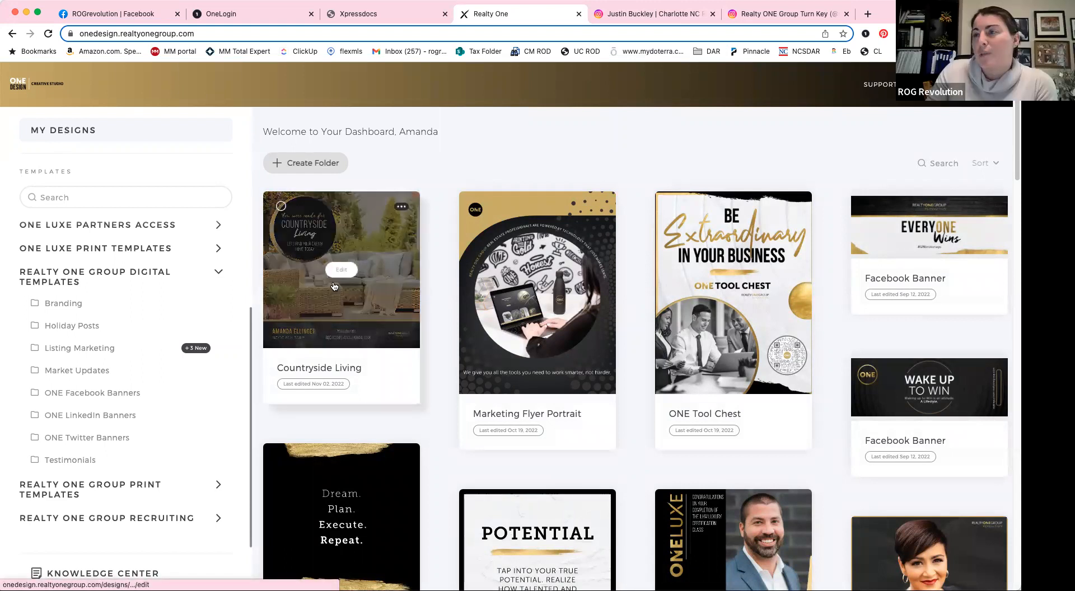
left_click(401, 208)
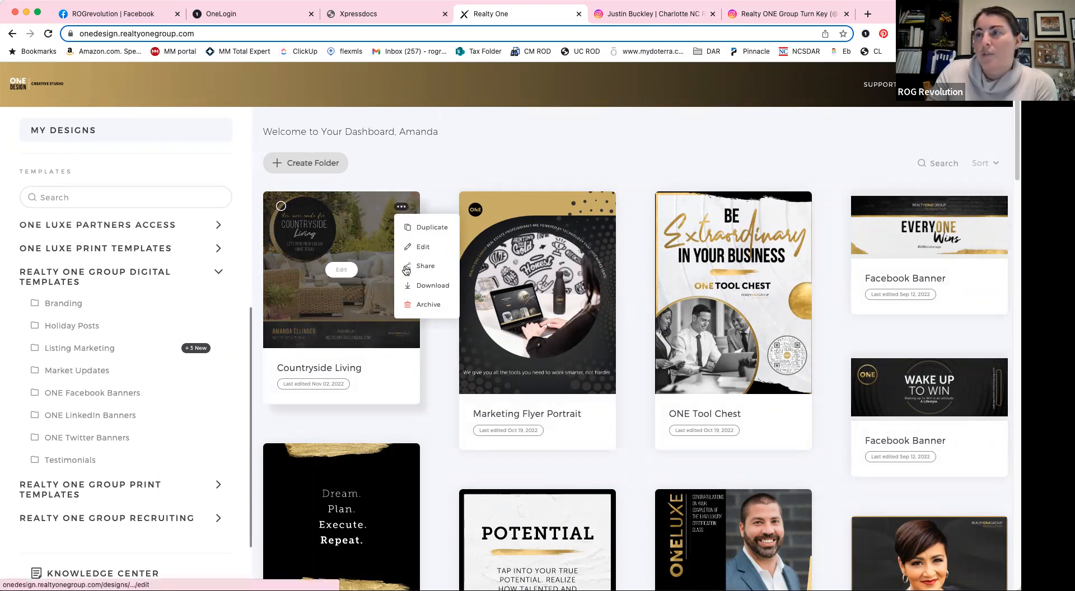
left_click(437, 267)
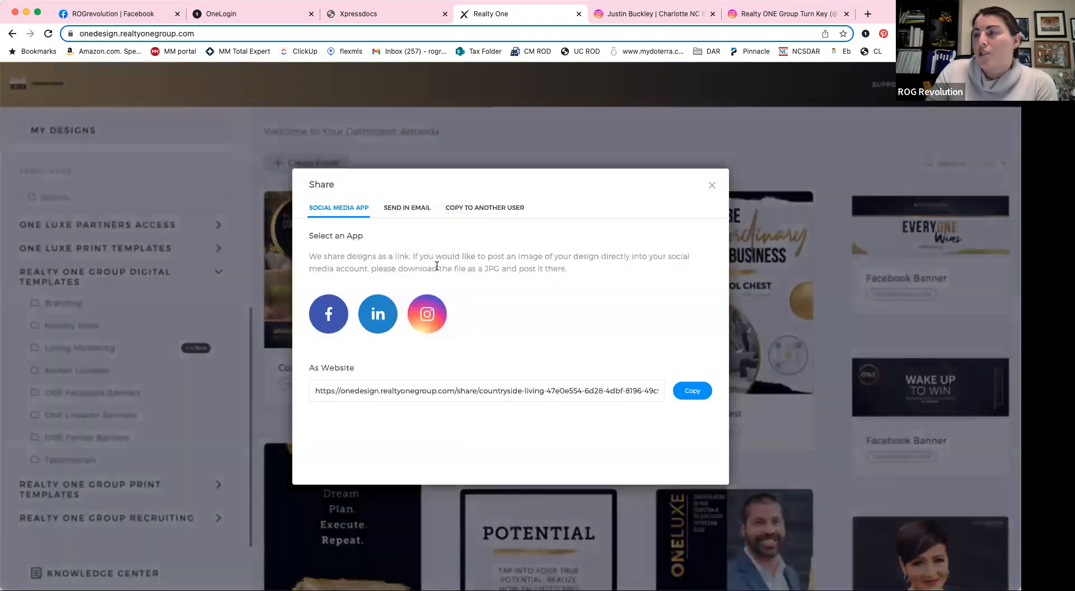
Review the design's Instagram, website link, email and copy-to-another-user sharing options
left_click(436, 315)
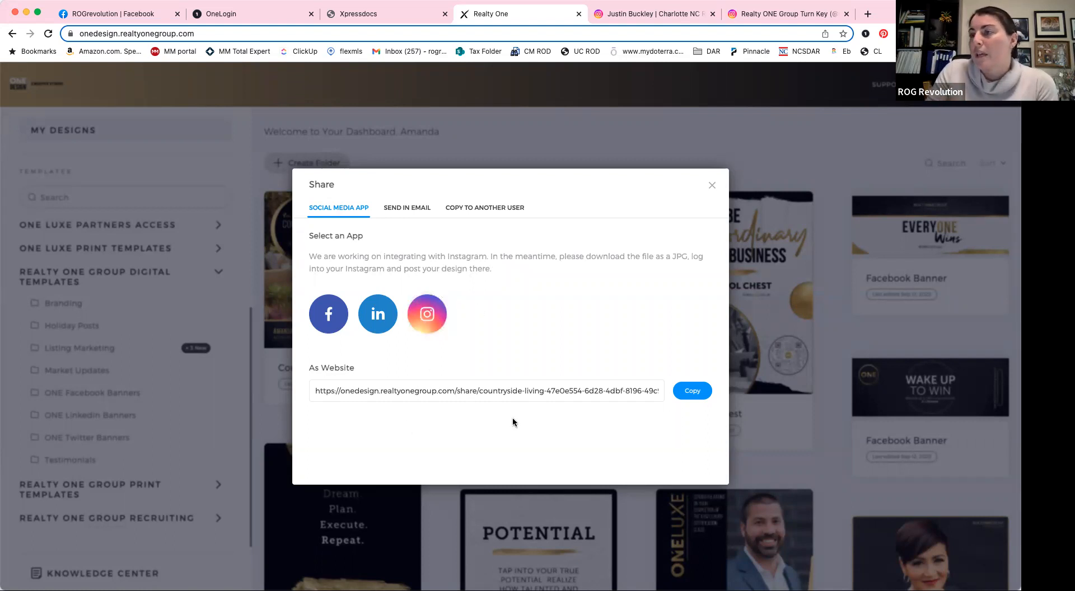
left_click(694, 394)
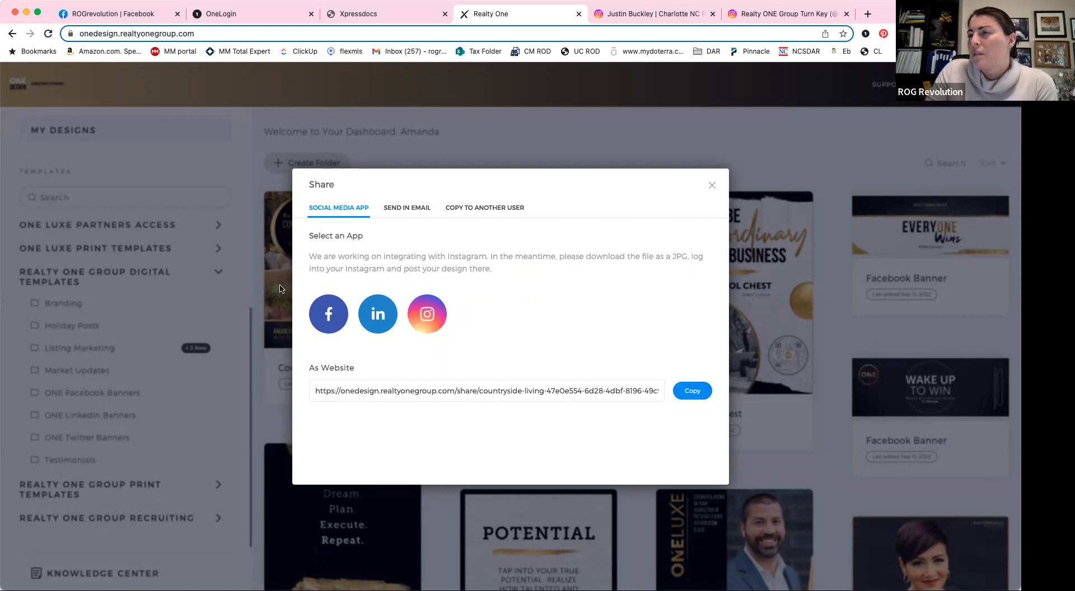
left_click(407, 208)
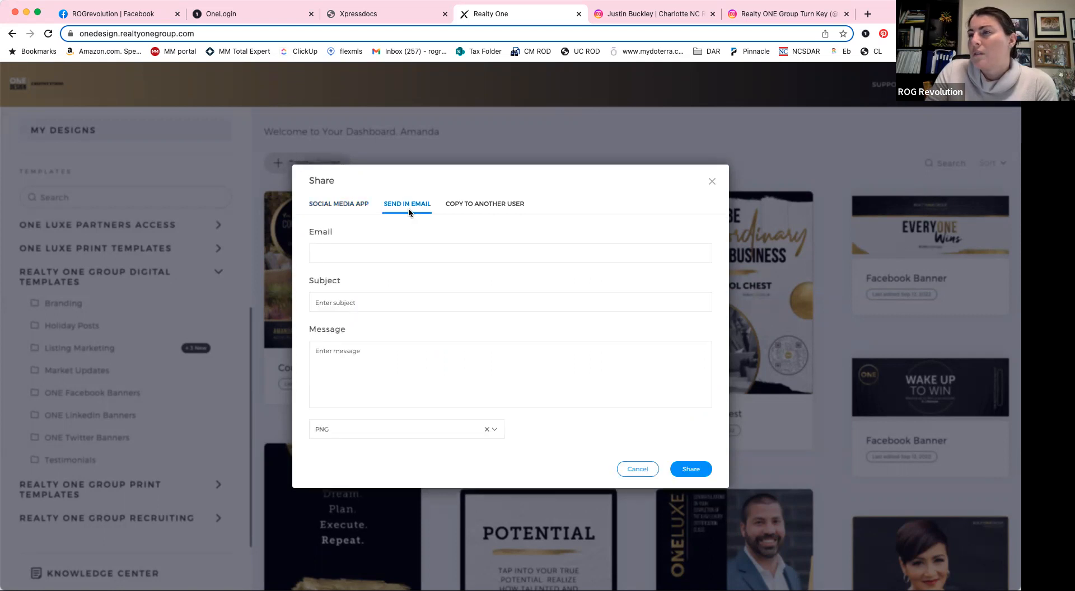
left_click(510, 208)
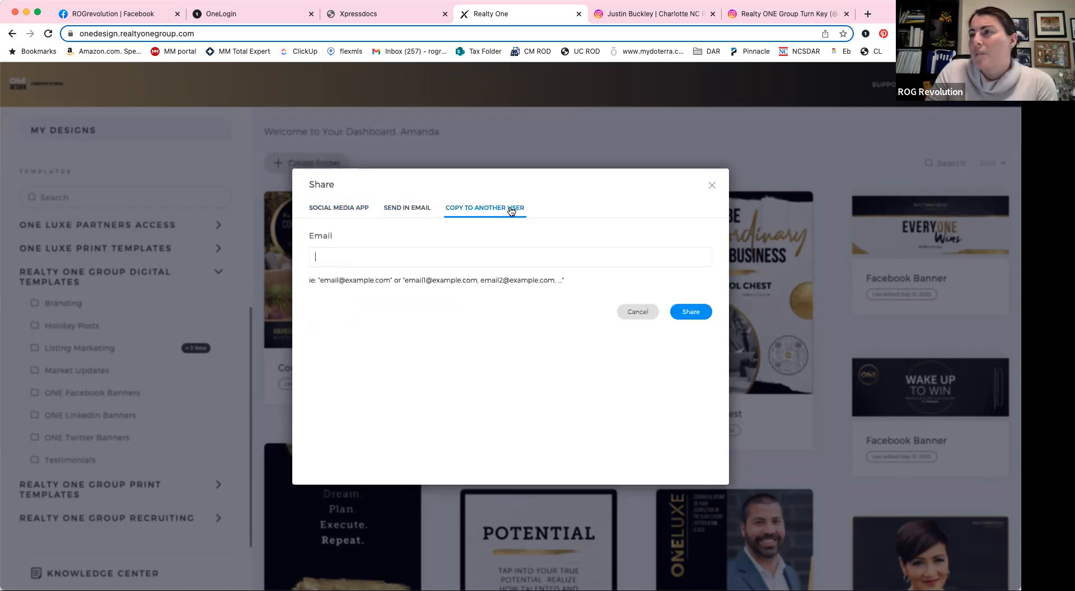
left_click(345, 206)
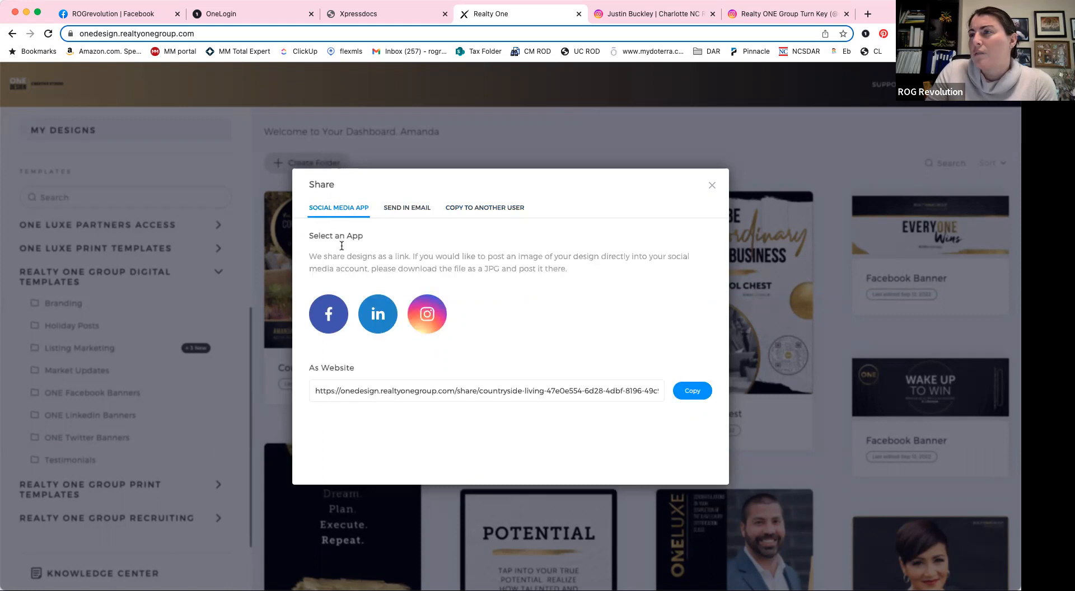
Open the Facebook share page for the Countryside Living design and leave it without posting
left_click(322, 317)
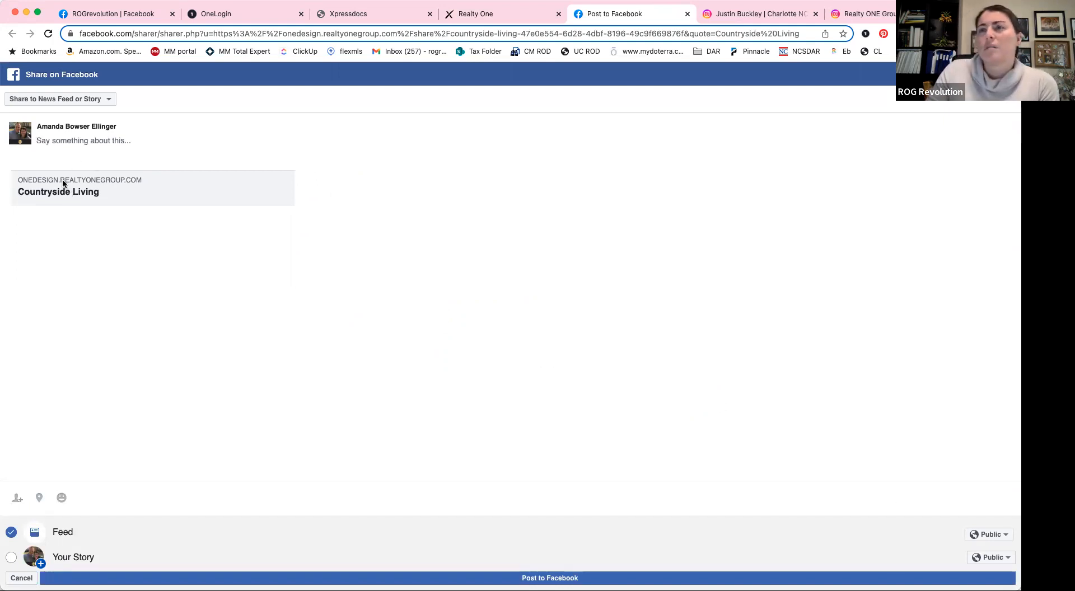
left_click(688, 14)
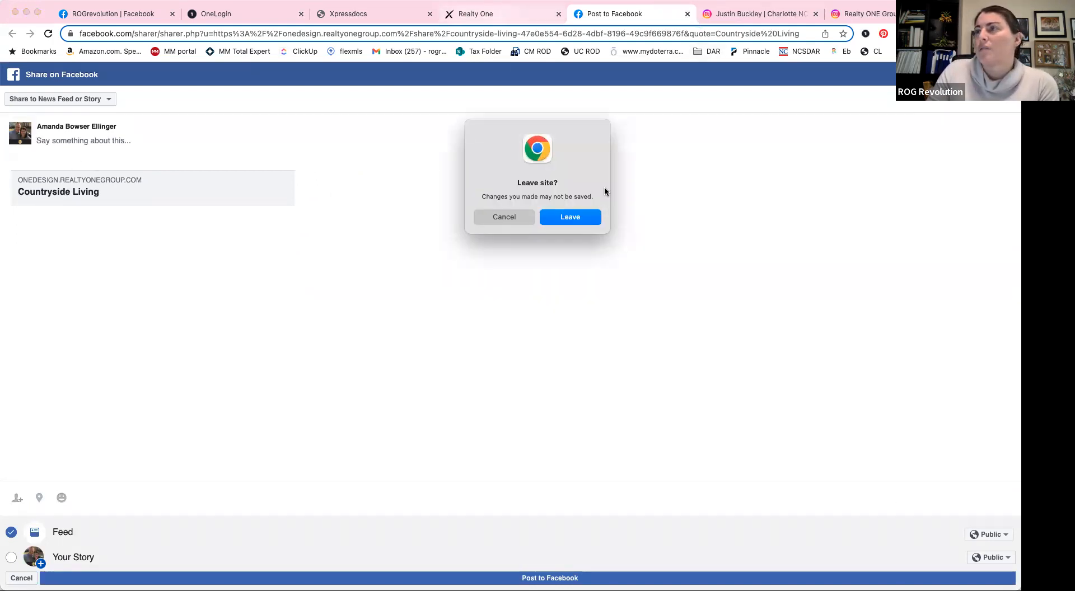
left_click(583, 217)
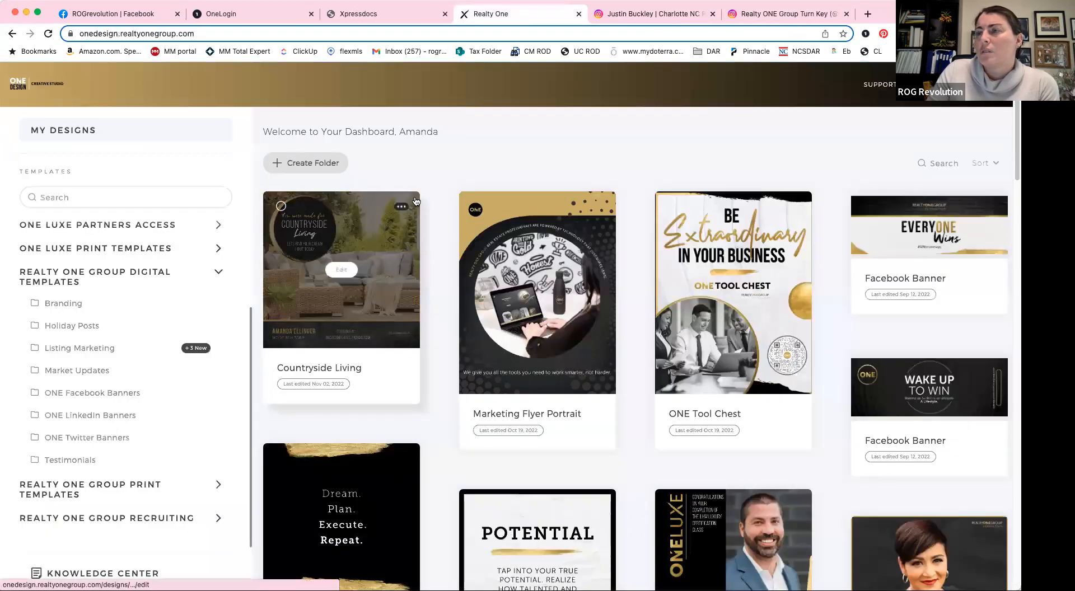
Review the duplicate, edit, share, download and archive actions available for the Countryside Living design
left_click(401, 206)
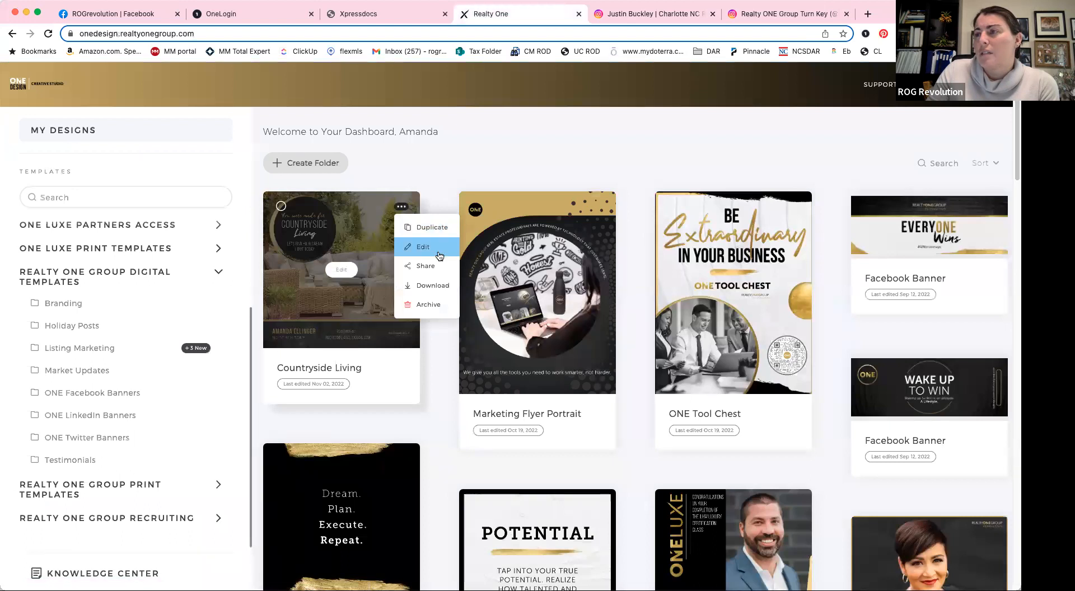
left_click(432, 196)
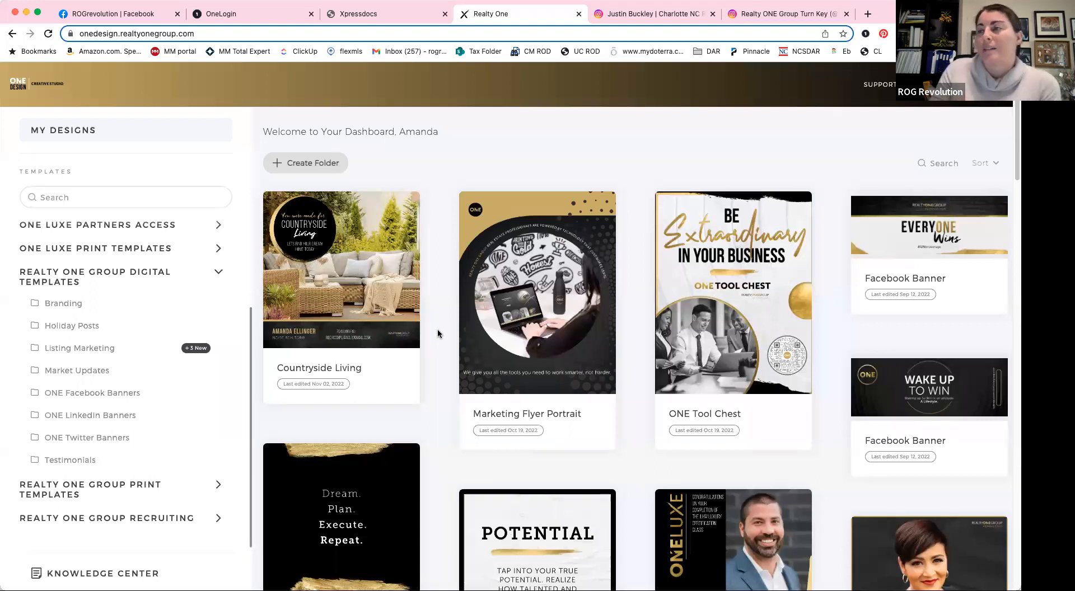
left_click(401, 209)
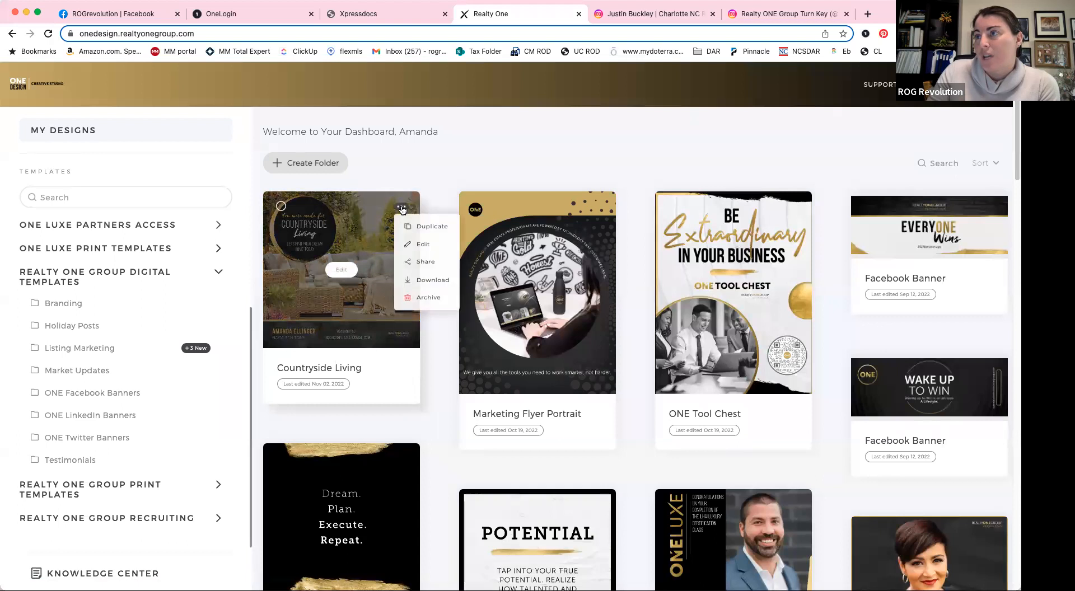
left_click(436, 207)
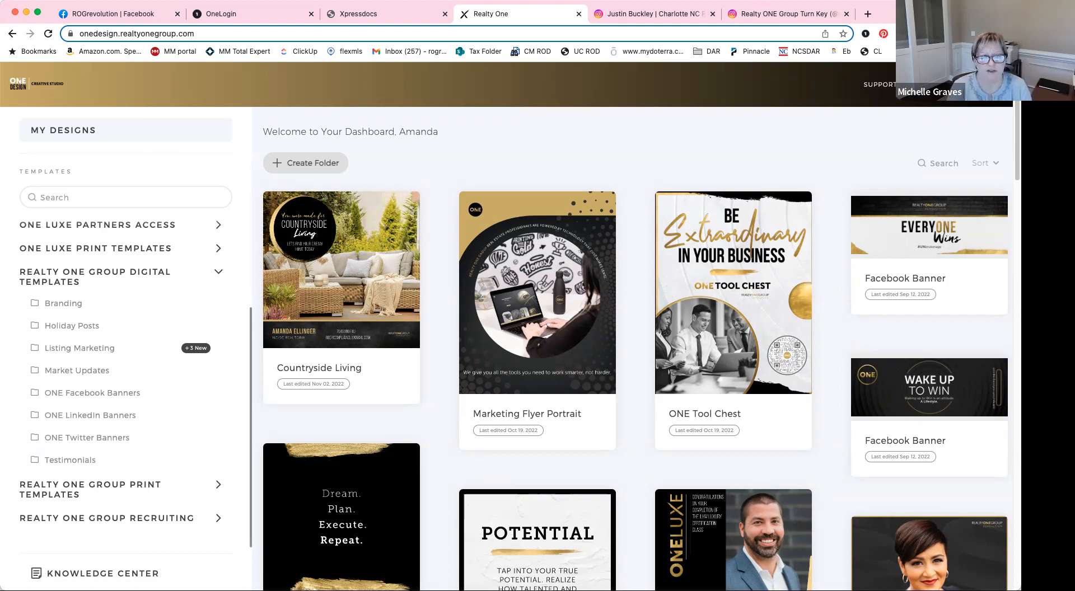
Expand the Realty ONE Group print templates and open the ONE Flyers collection
left_click(210, 491)
scroll(207, 443, "down", 3)
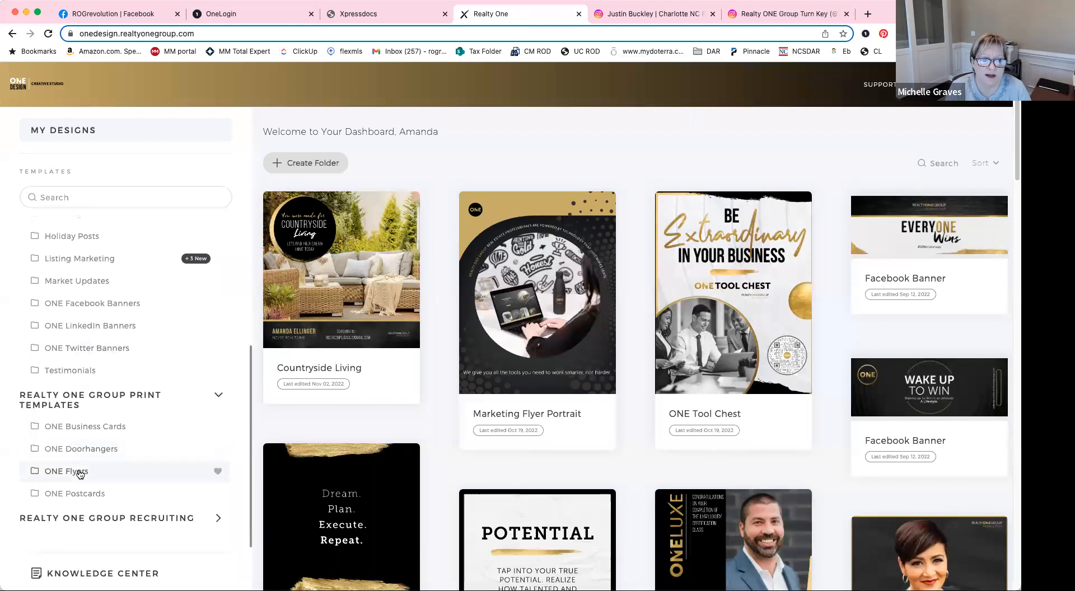
left_click(79, 472)
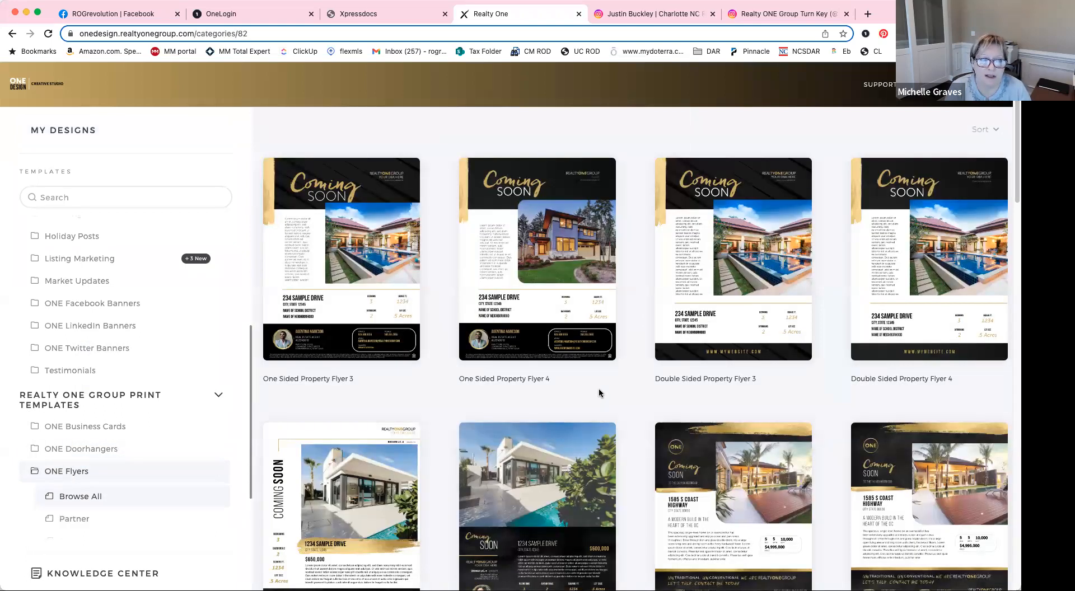
Examine the range of single-sided and double-sided property flyers in the ONE Flyers collection through to its end
scroll(599, 392, "down", 2)
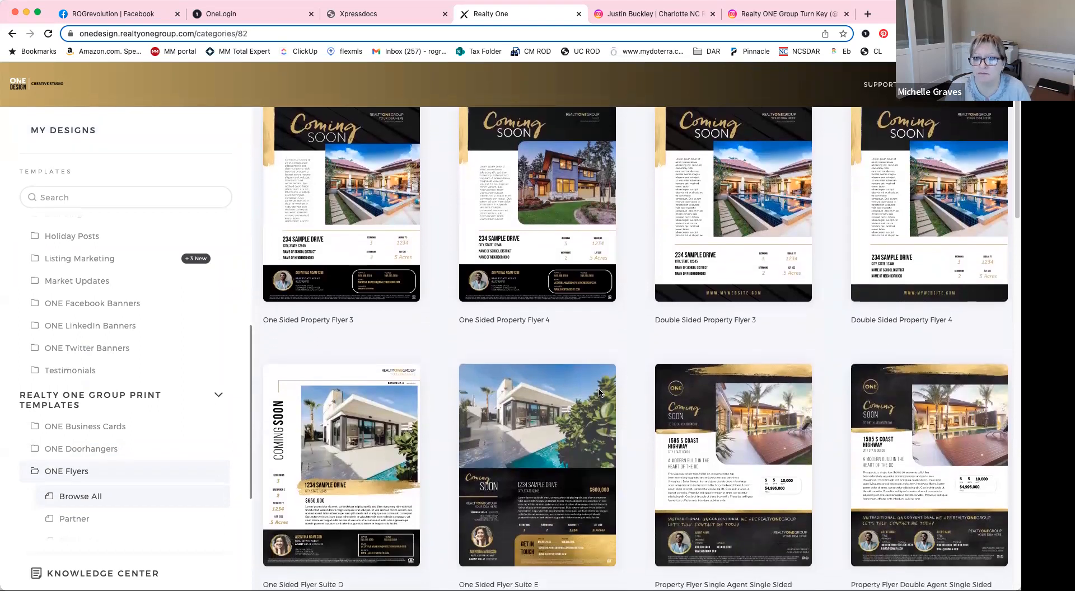
scroll(599, 393, "down", 8)
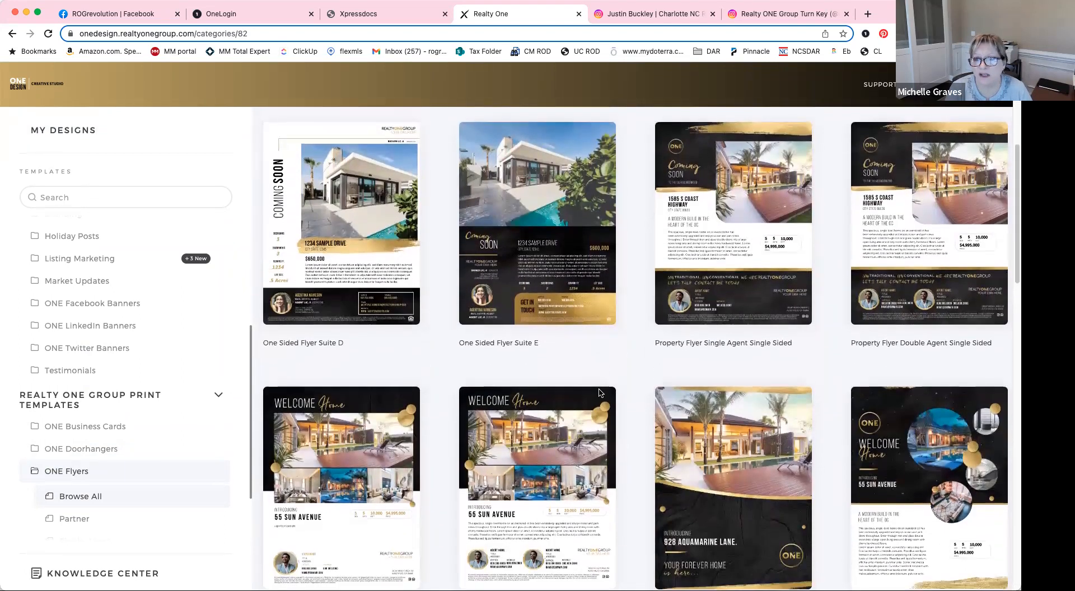
scroll(599, 393, "down", 1)
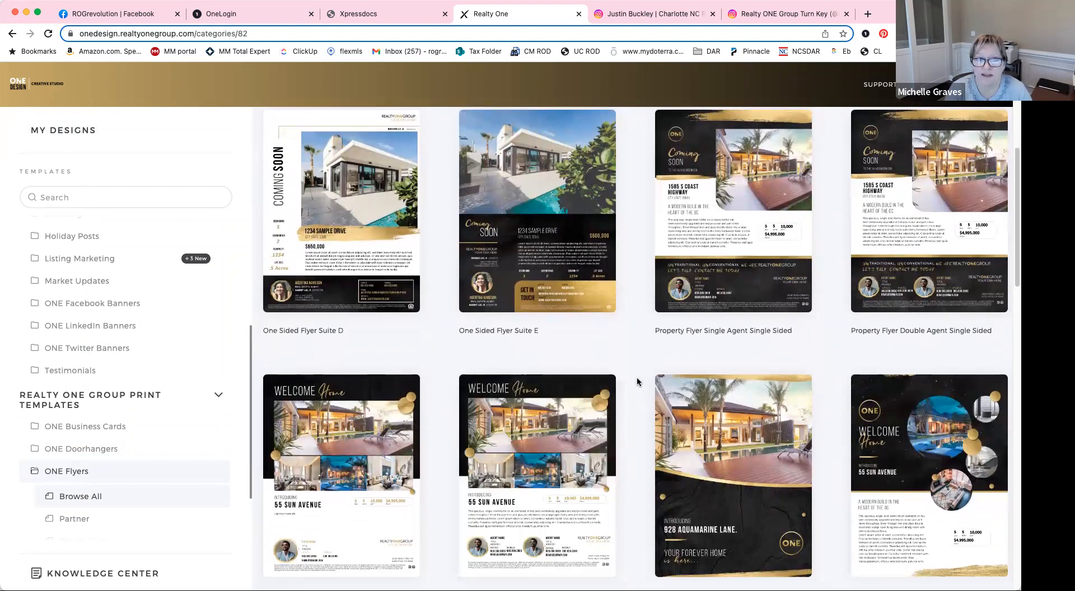
scroll(637, 382, "down", 3)
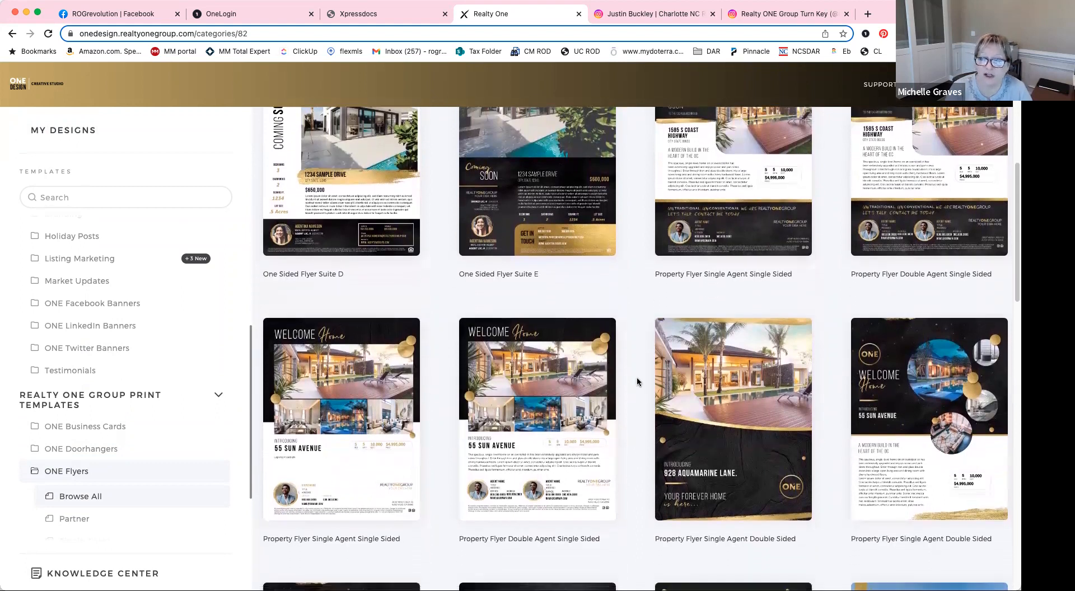
scroll(637, 382, "down", 5)
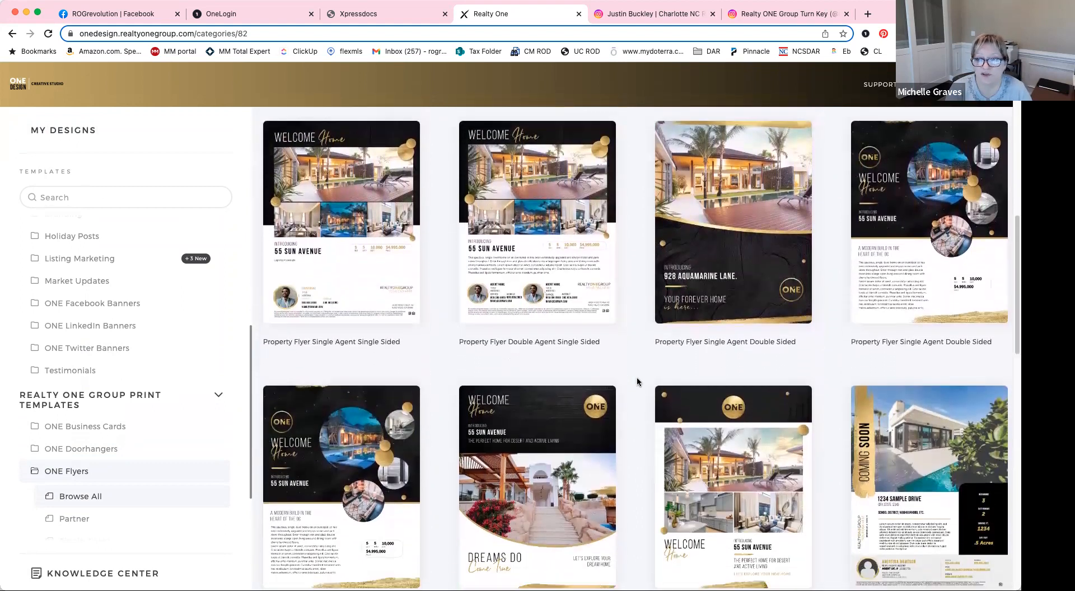
scroll(637, 382, "down", 4)
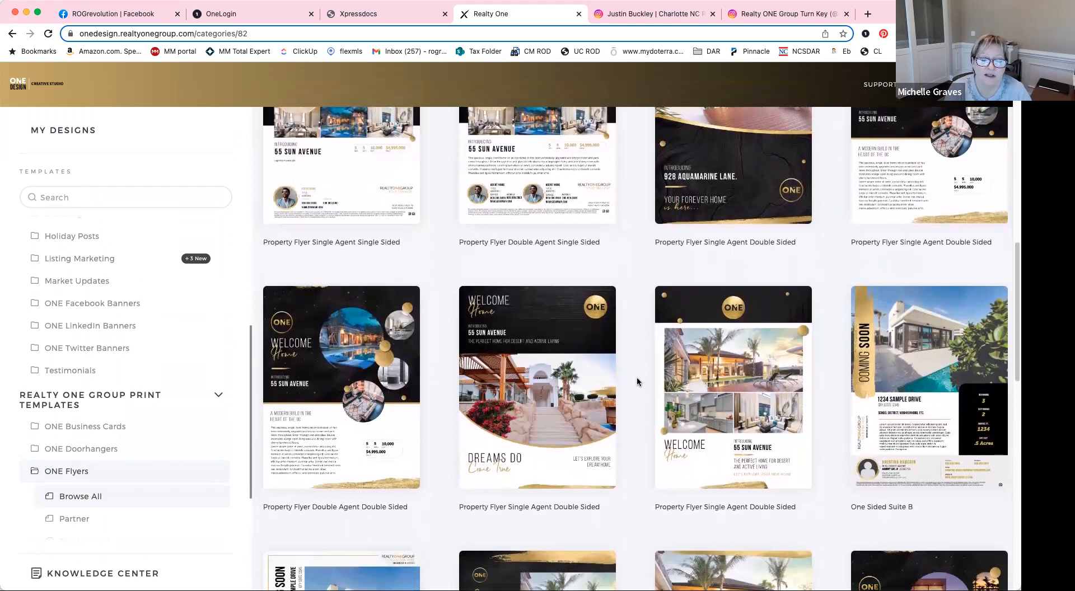
scroll(637, 382, "down", 3)
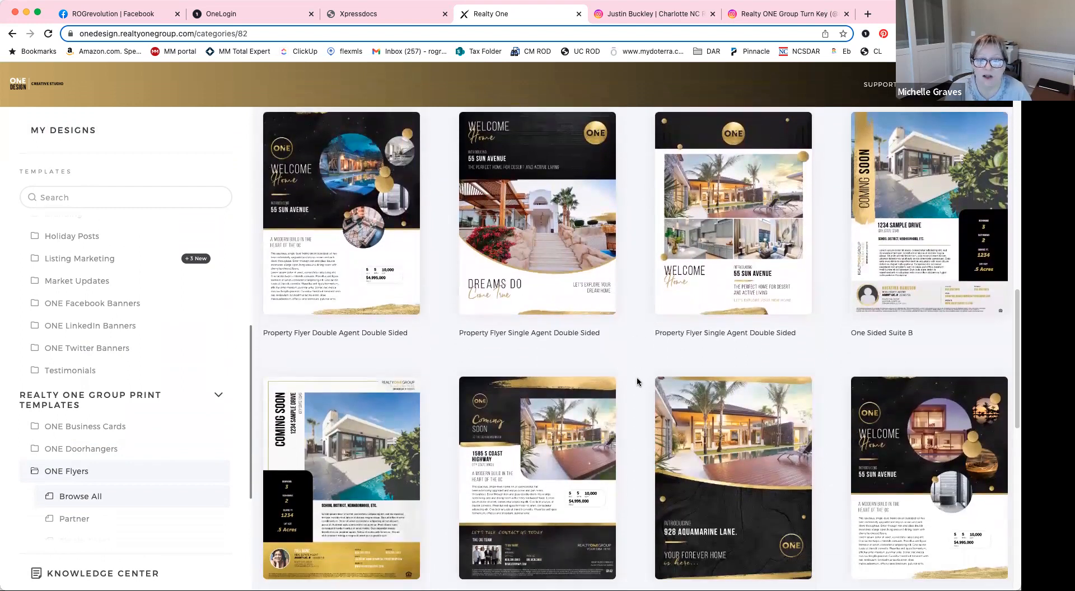
scroll(637, 382, "down", 6)
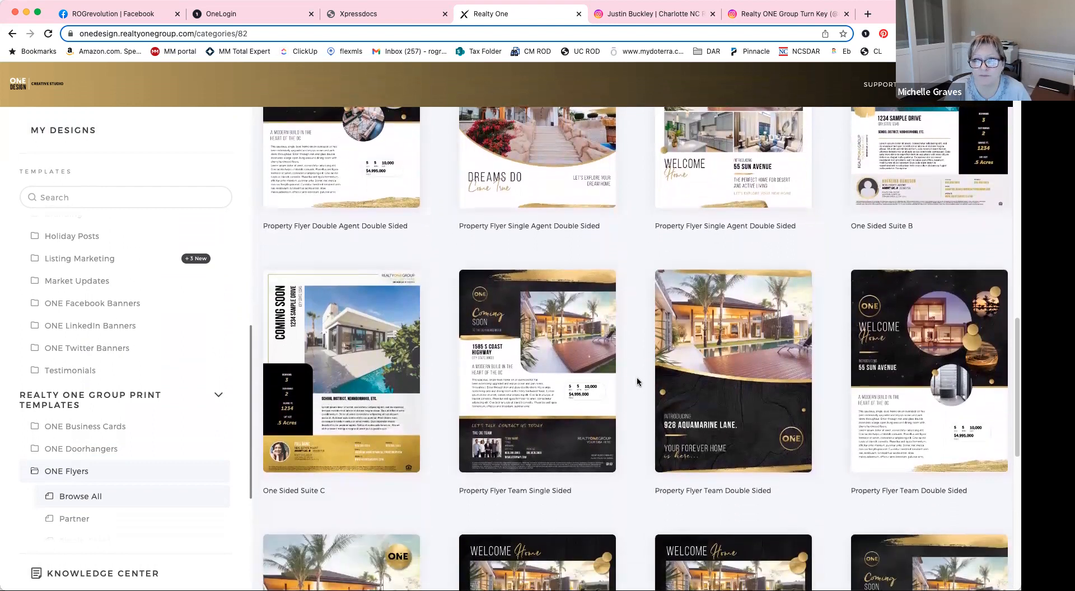
scroll(637, 382, "down", 6)
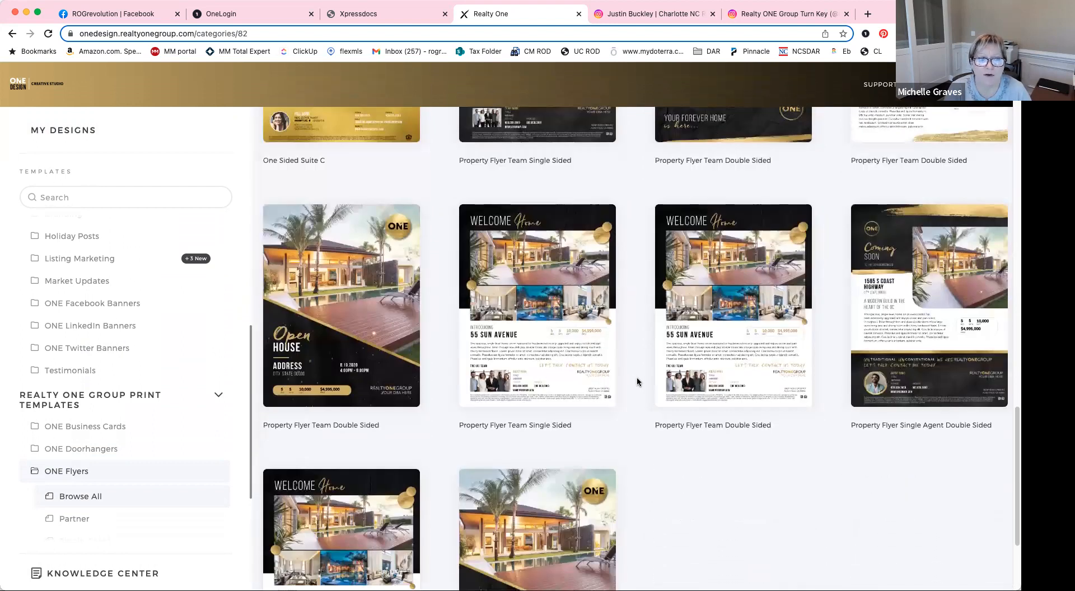
scroll(637, 382, "down", 4)
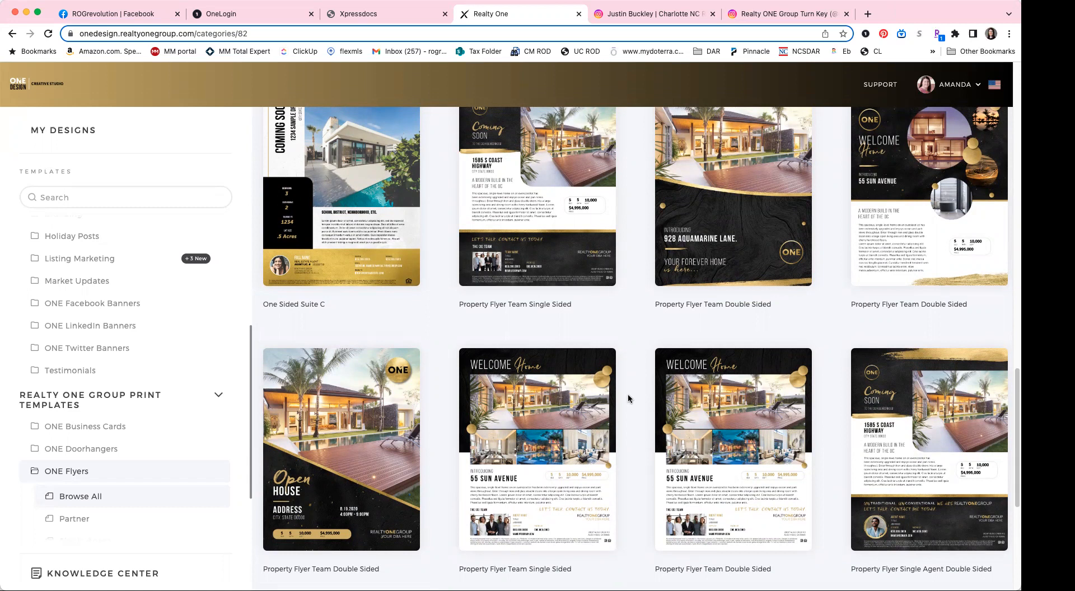
Review the flyer designs again from the team flyers back to the first Coming Soon flyers
scroll(627, 394, "up", 7)
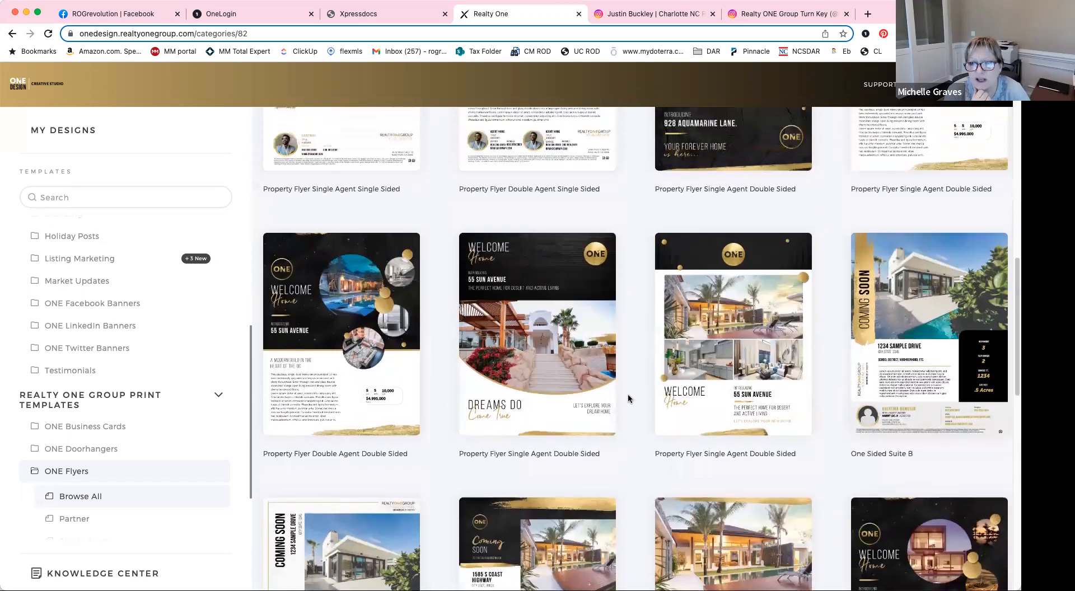
scroll(627, 394, "up", 2)
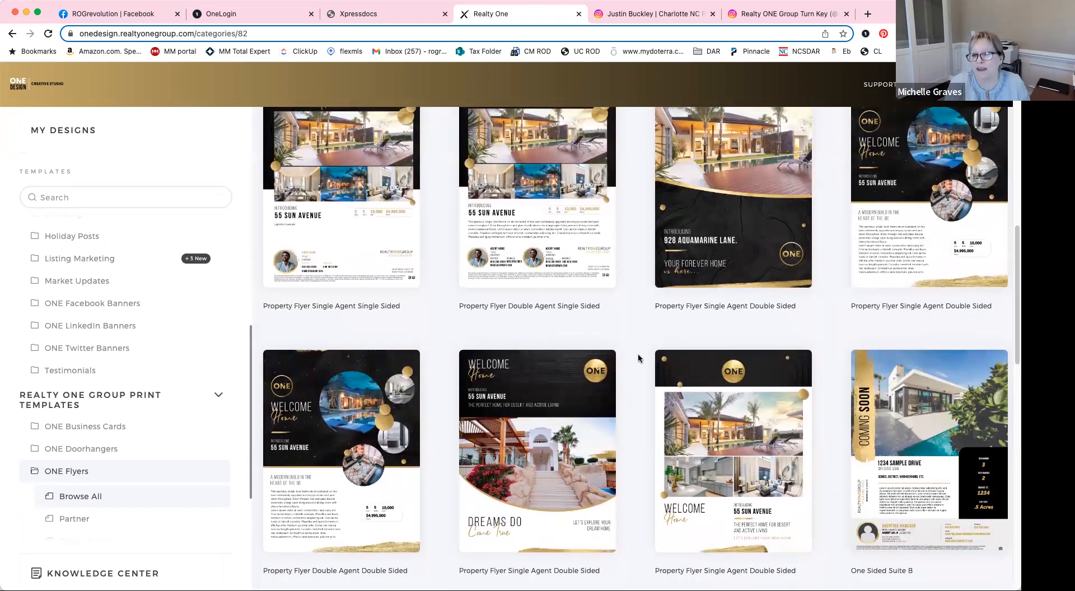
scroll(638, 358, "up", 5)
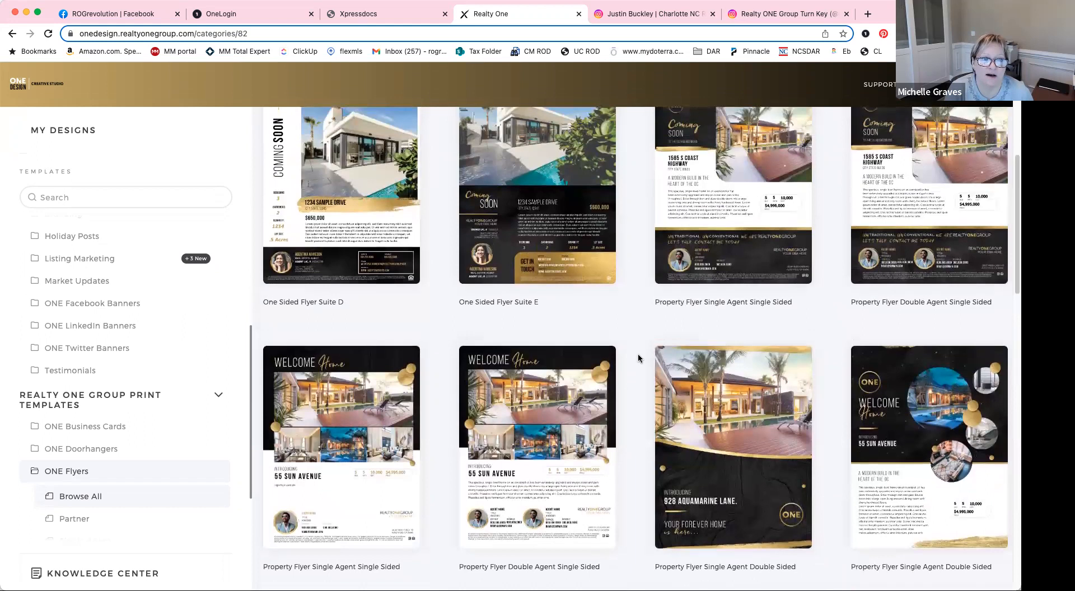
scroll(637, 354, "up", 5)
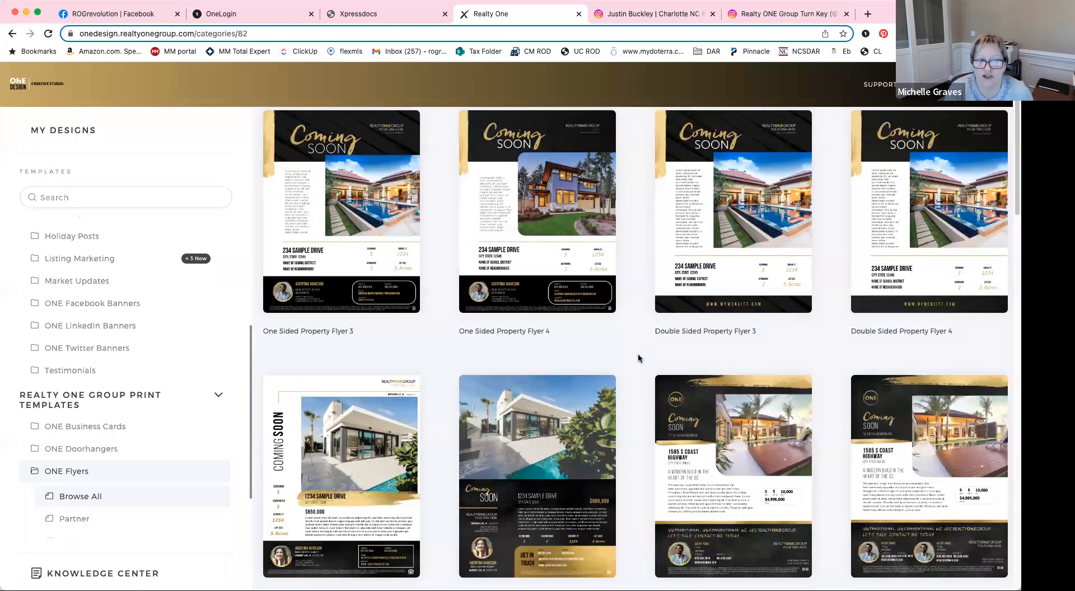
scroll(637, 354, "up", 1)
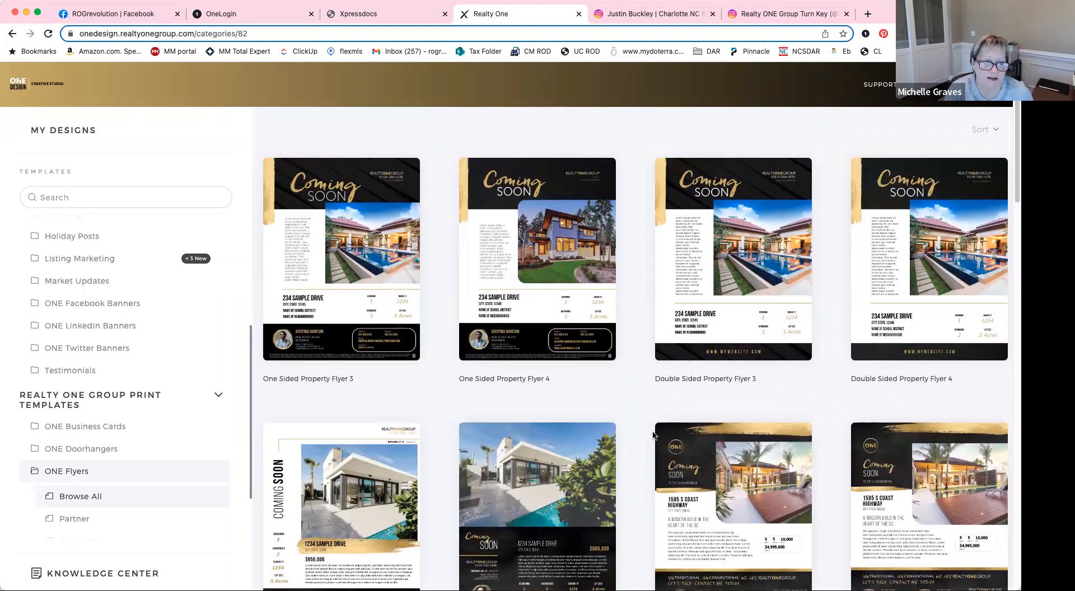
Switch to the agent's Instagram profile and review the listing, open house and market update posts
left_click(659, 16)
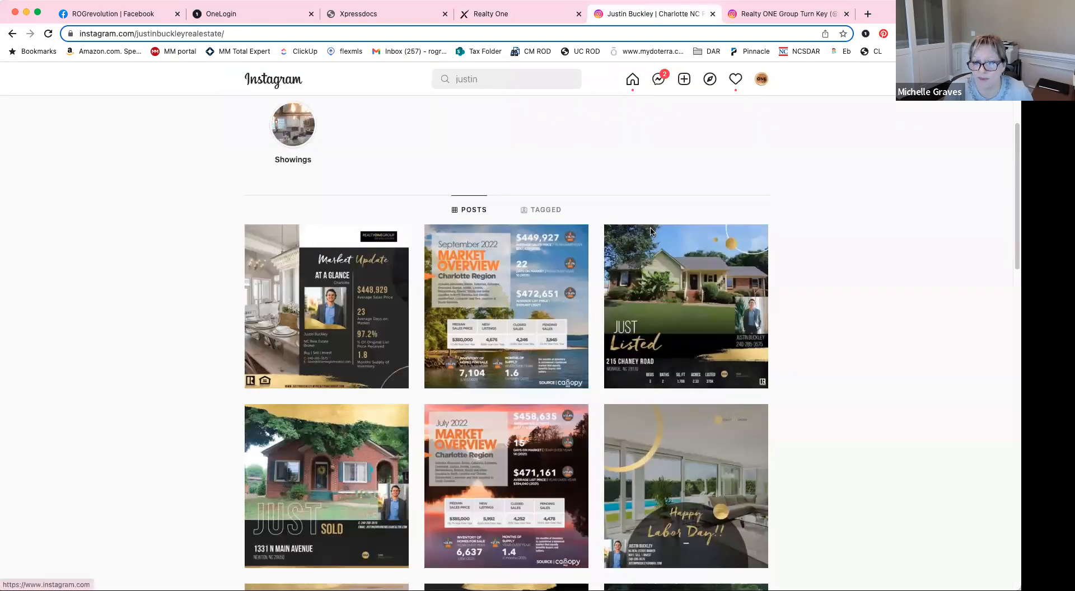
scroll(651, 231, "down", 10)
scroll(651, 231, "down", 3)
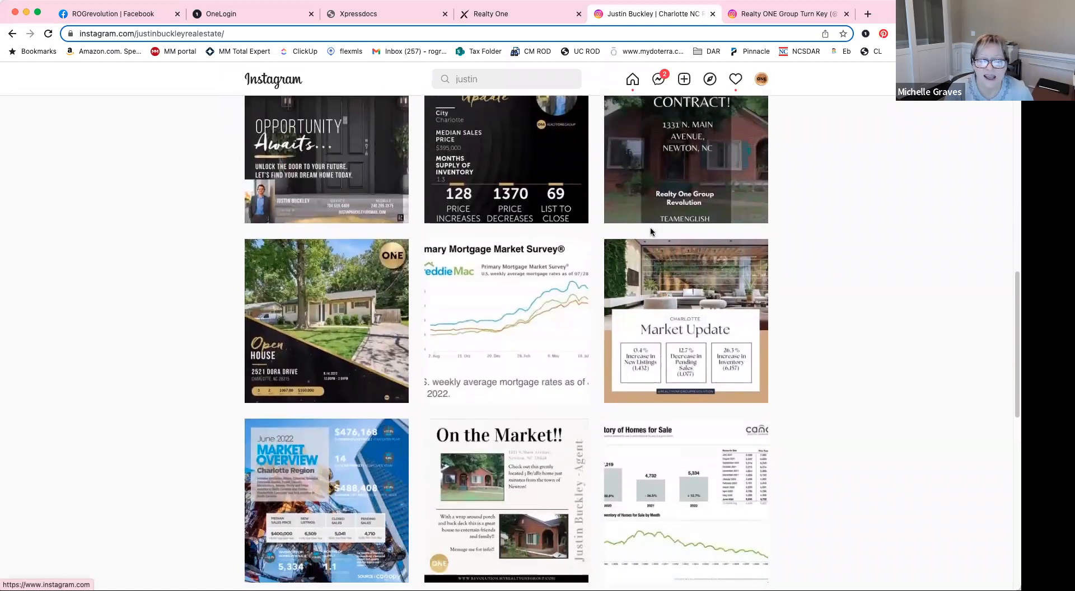
scroll(651, 232, "down", 1)
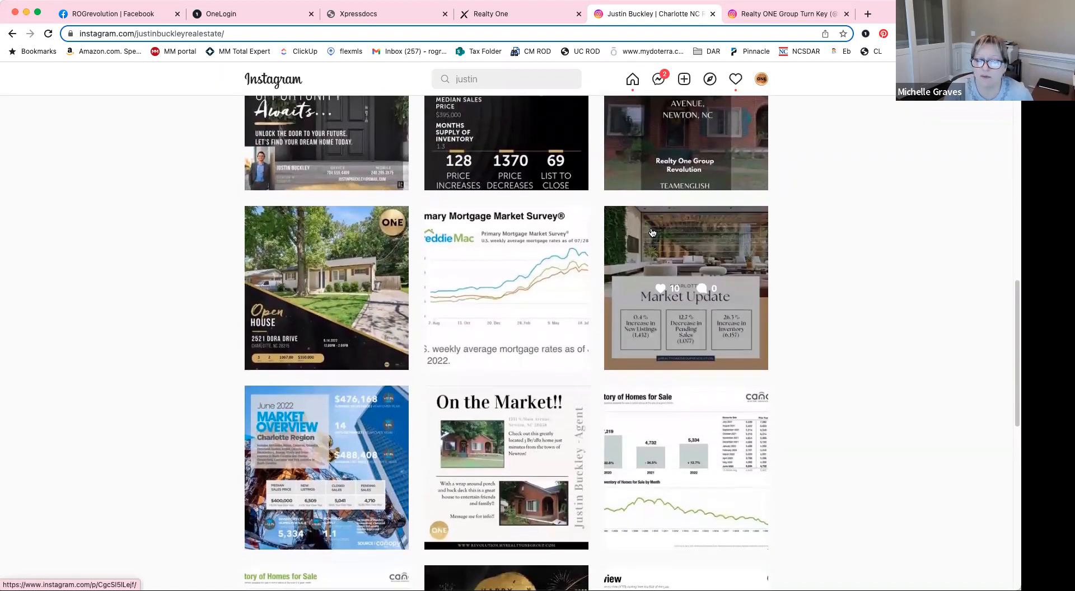
scroll(651, 231, "down", 5)
scroll(652, 232, "down", 6)
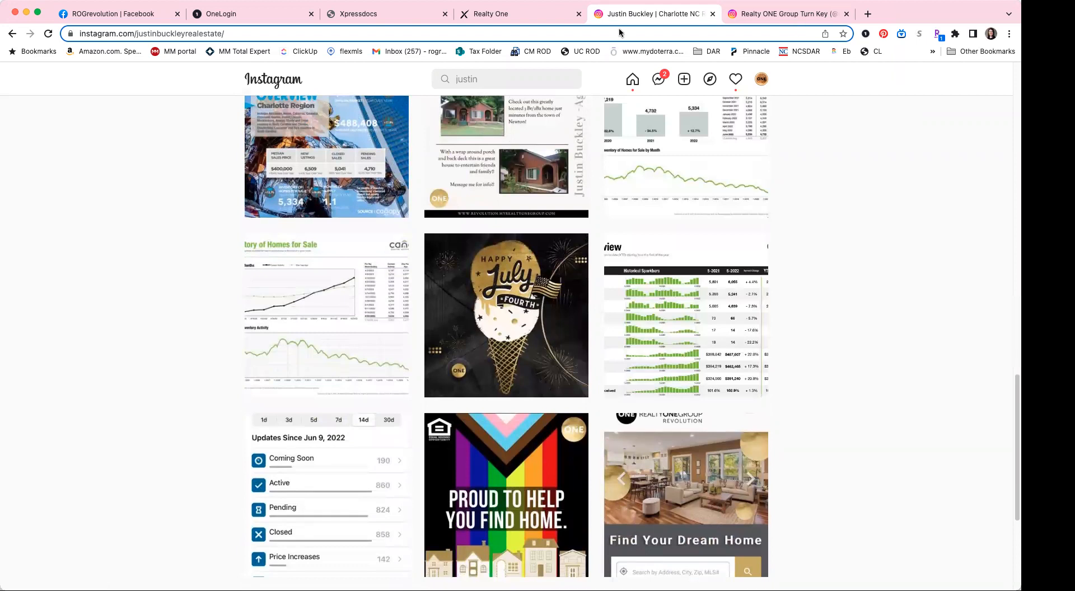
Return to the ONE Flyers collection in ONE Design and review its Coming Soon and Welcome Home flyers
left_click(491, 16)
scroll(444, 242, "down", 6)
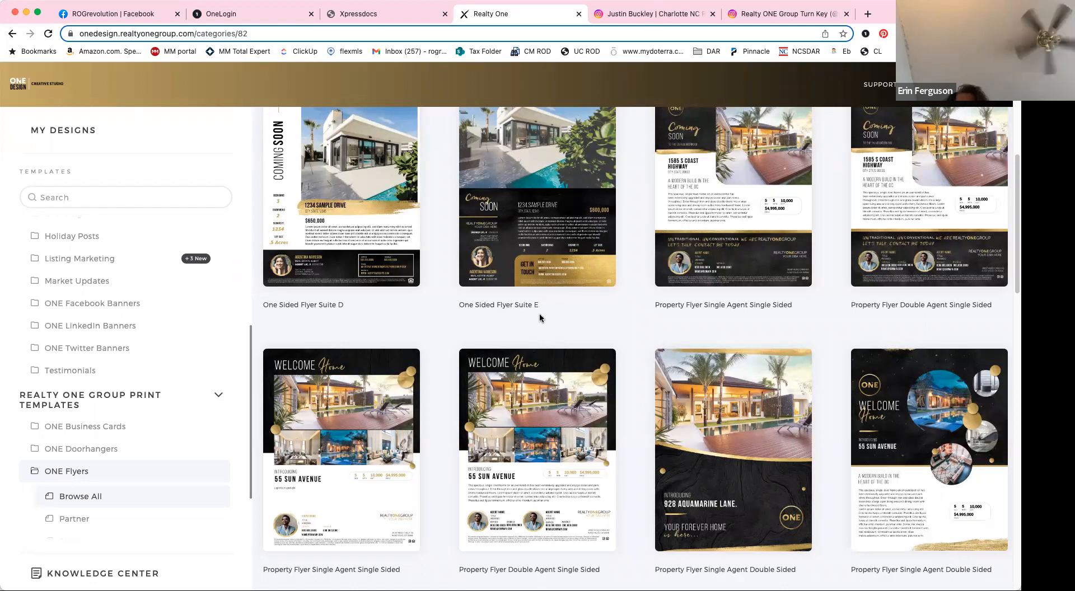
scroll(540, 318, "up", 4)
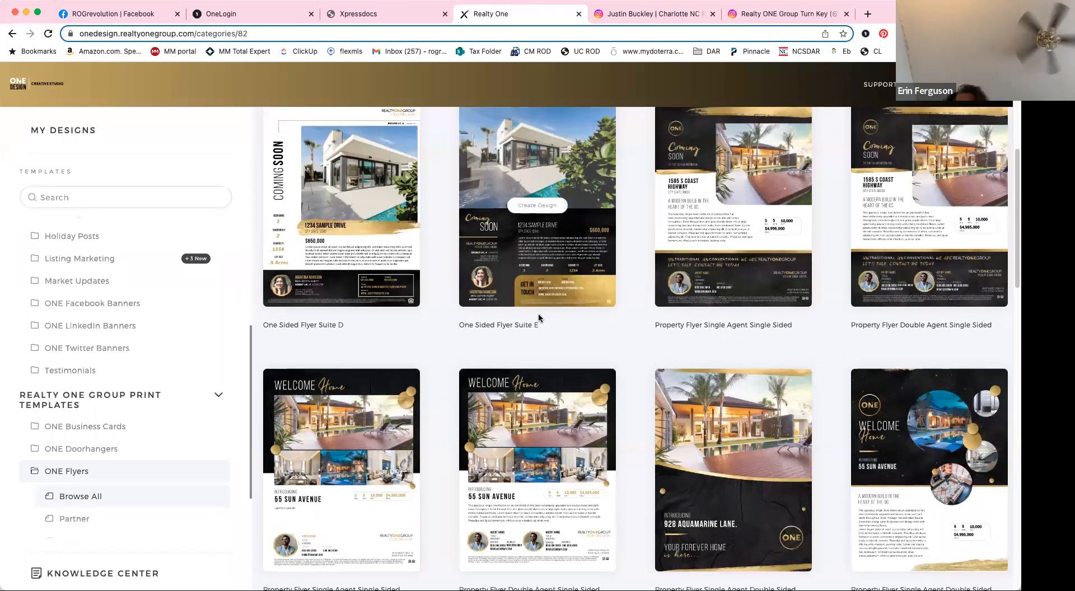
scroll(540, 318, "up", 1)
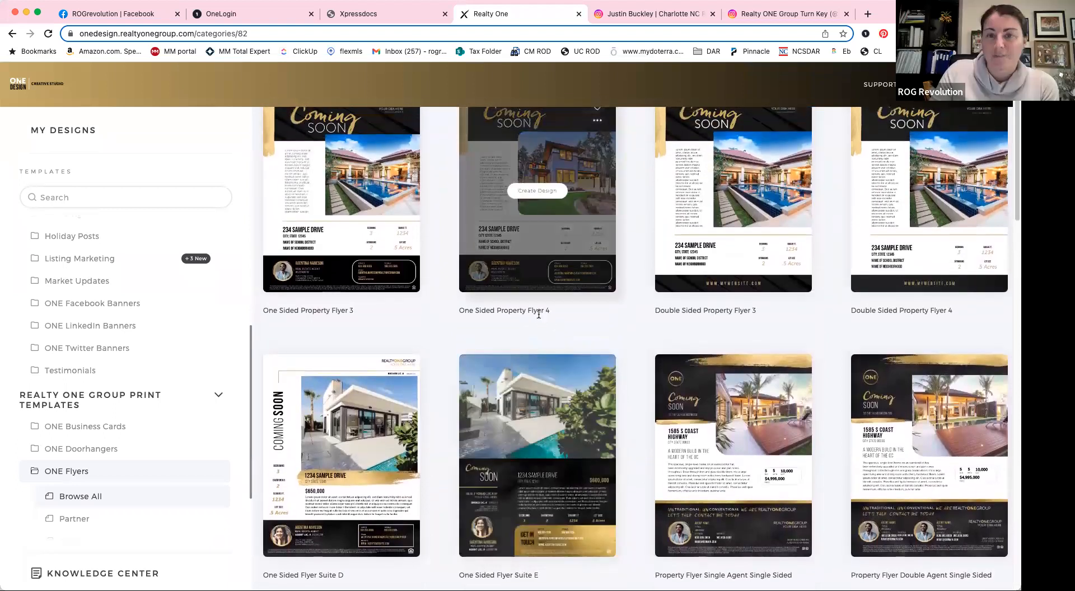
scroll(538, 314, "up", 1)
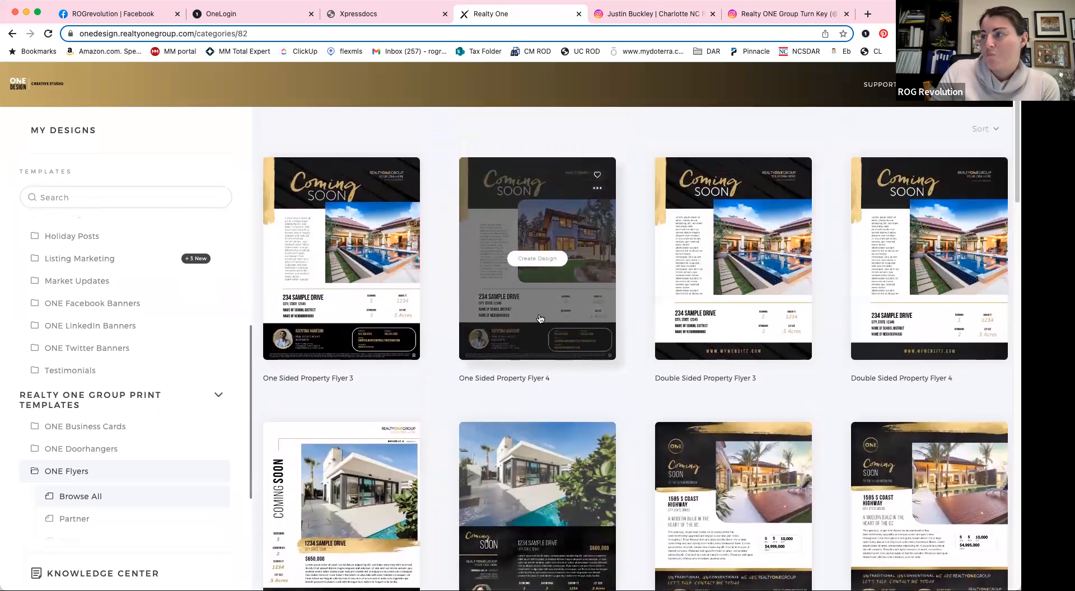
Examine the single-agent, double-agent and team property flyers down to the last Open House design
scroll(540, 316, "down", 5)
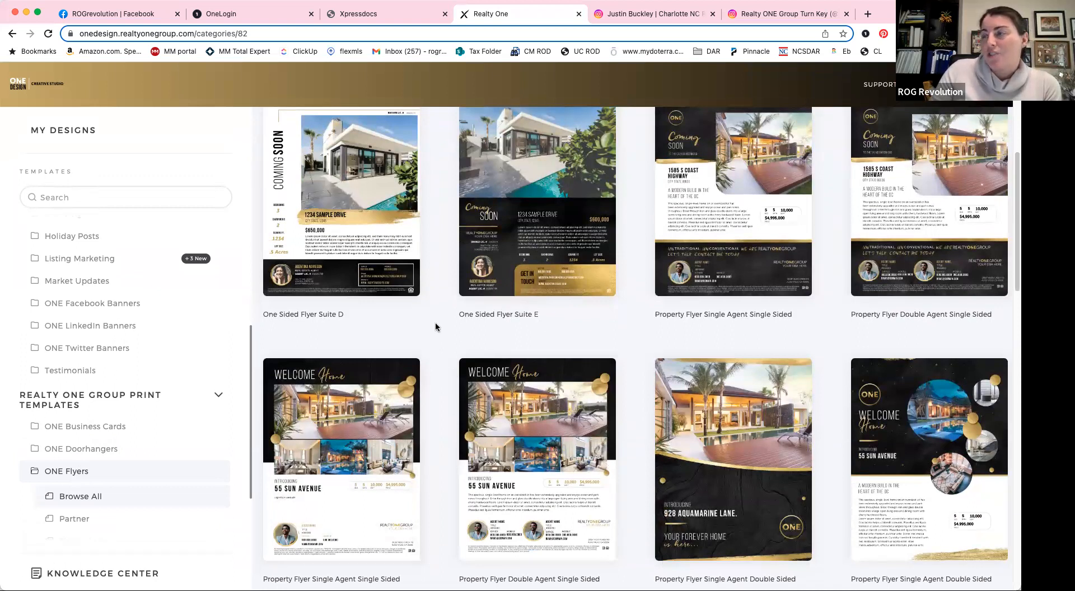
scroll(435, 321, "up", 5)
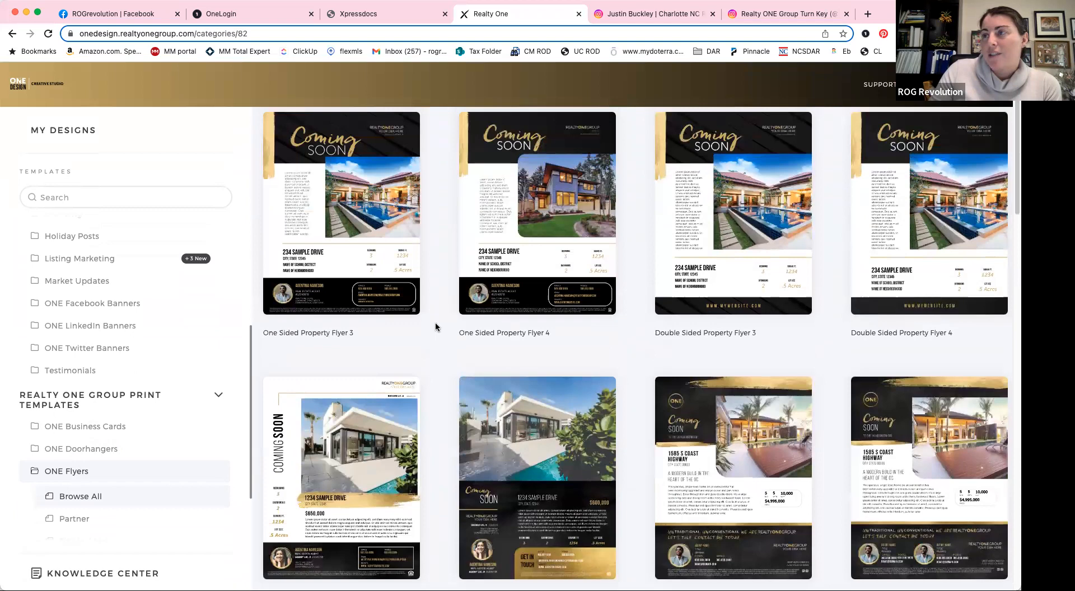
scroll(435, 327, "down", 5)
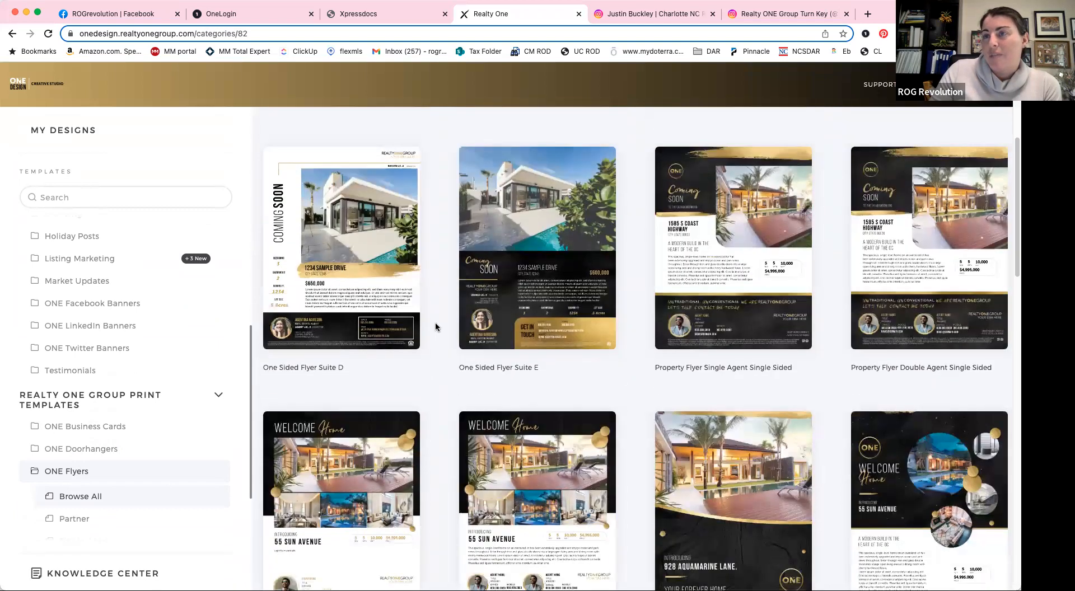
scroll(435, 327, "down", 4)
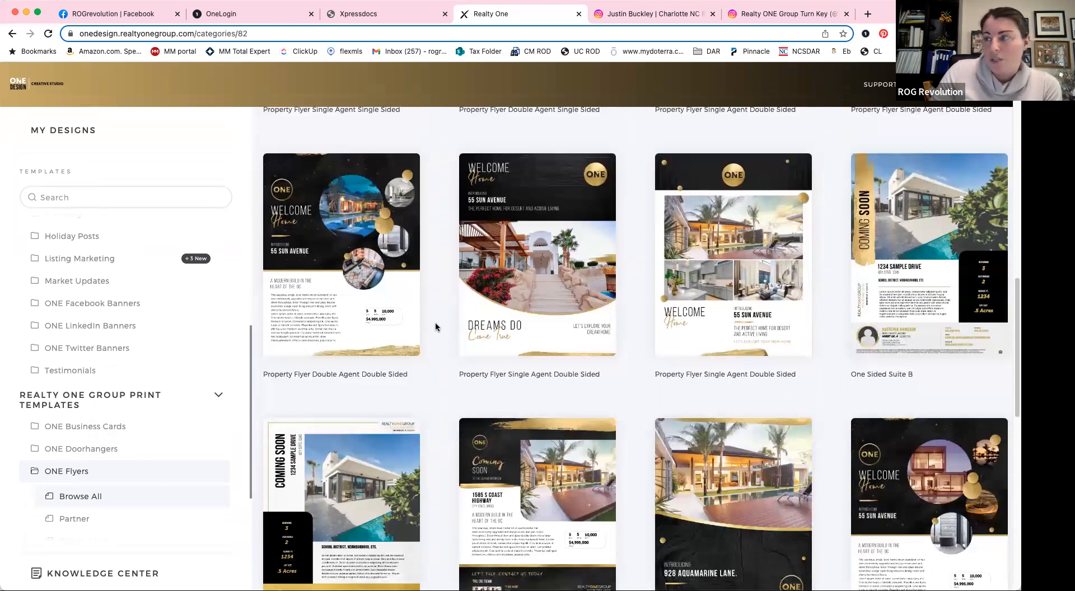
scroll(435, 327, "down", 4)
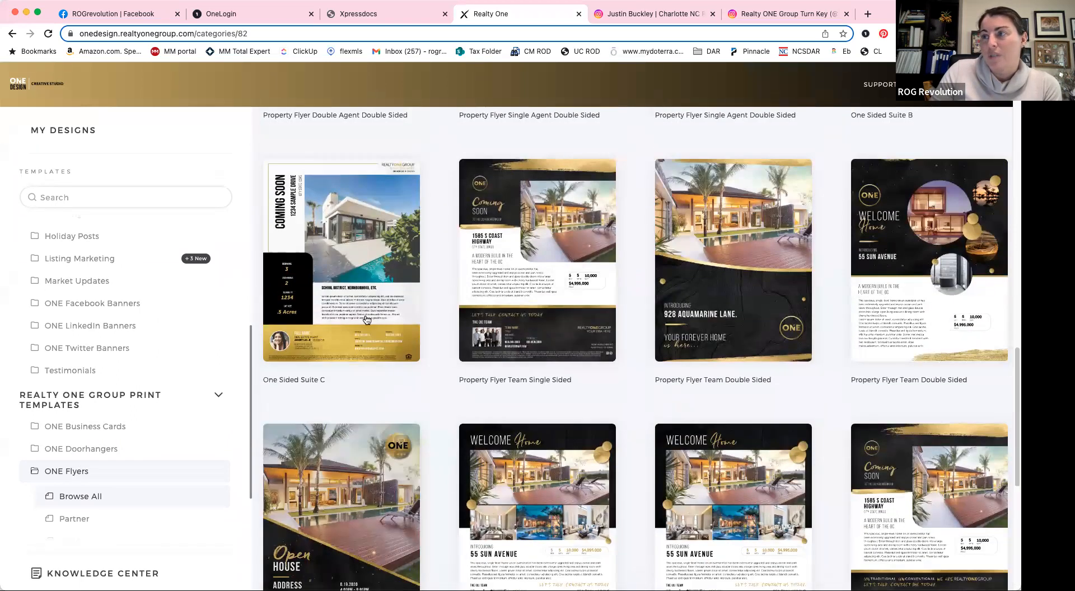
scroll(517, 399, "down", 6)
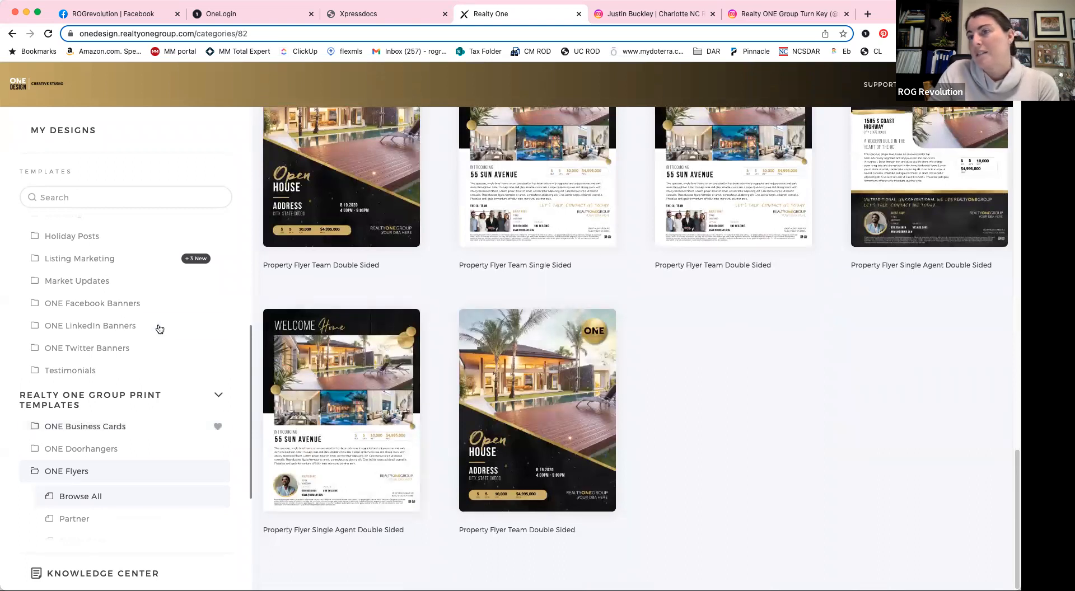
Open the Listing Marketing collection of the Realty ONE Group digital templates and review its Just Listed, Open House and Just Sold designs
scroll(164, 341, "up", 2)
scroll(163, 340, "up", 1)
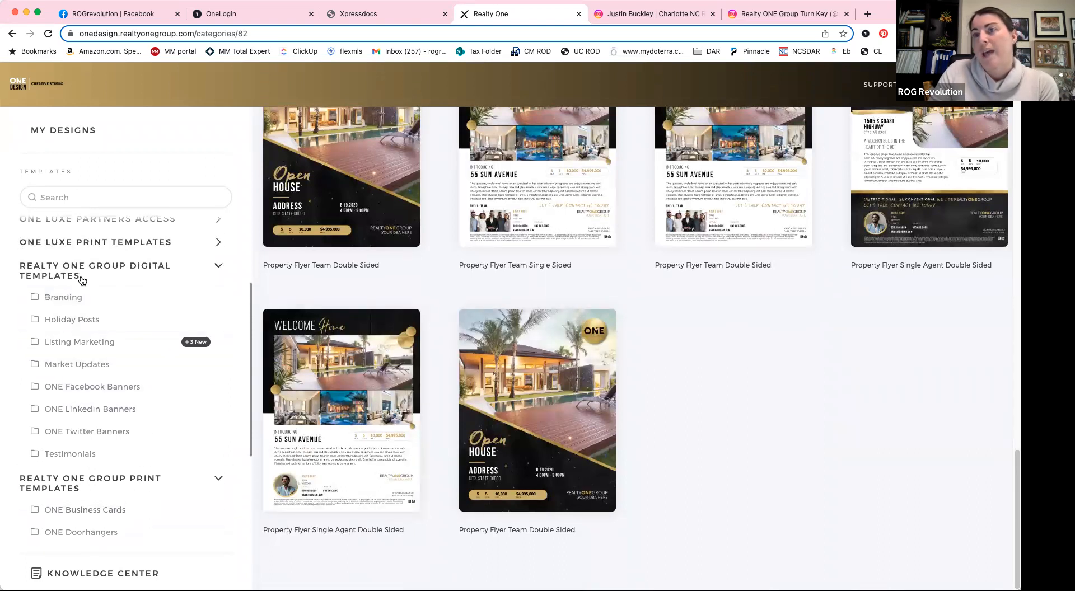
left_click(88, 344)
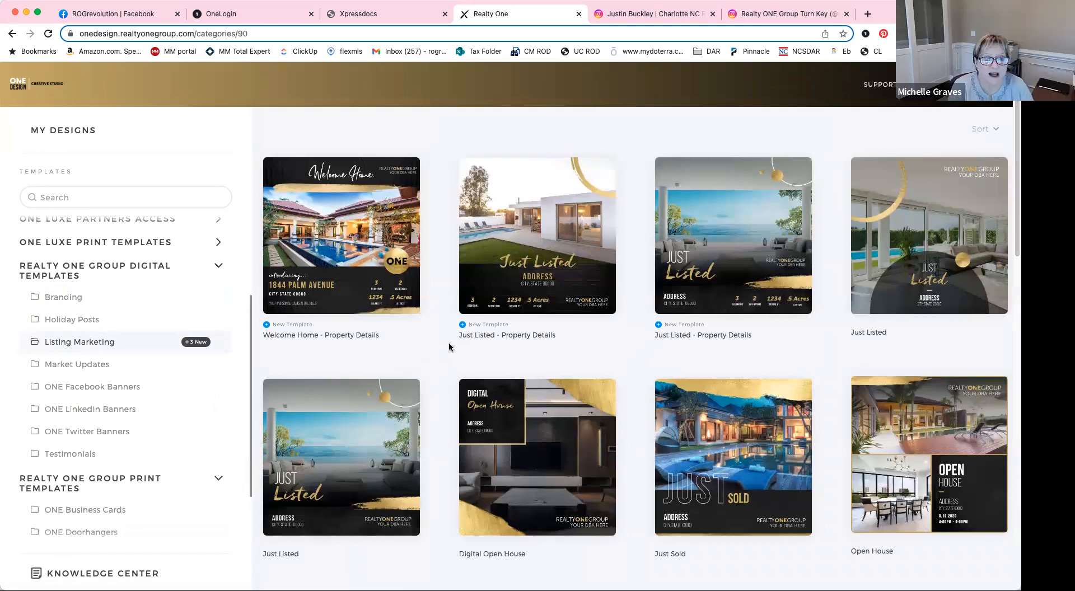
scroll(449, 344, "down", 3)
scroll(448, 343, "down", 5)
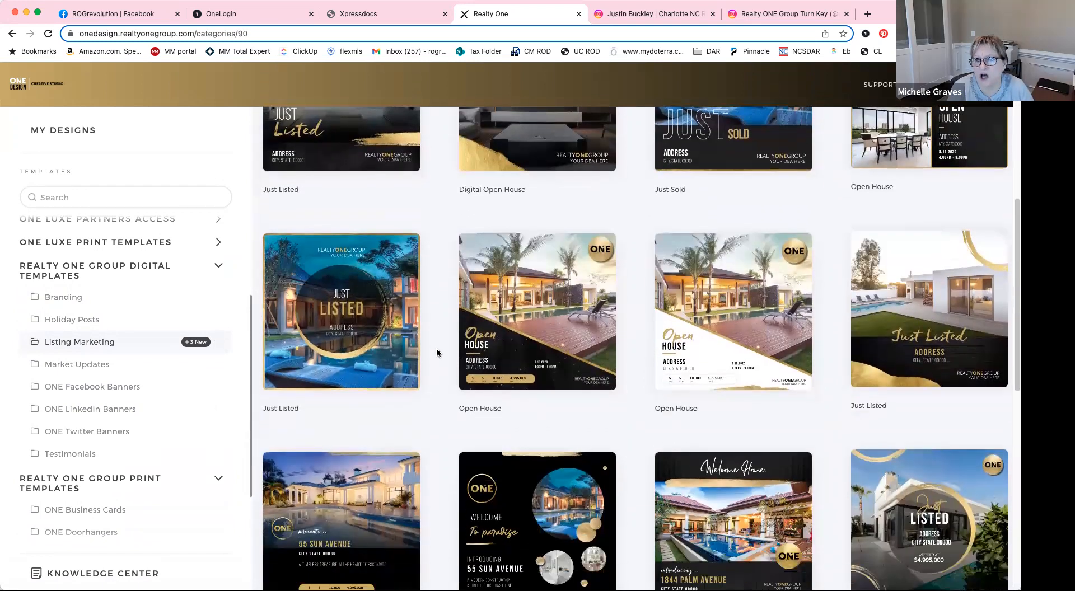
scroll(437, 353, "down", 1)
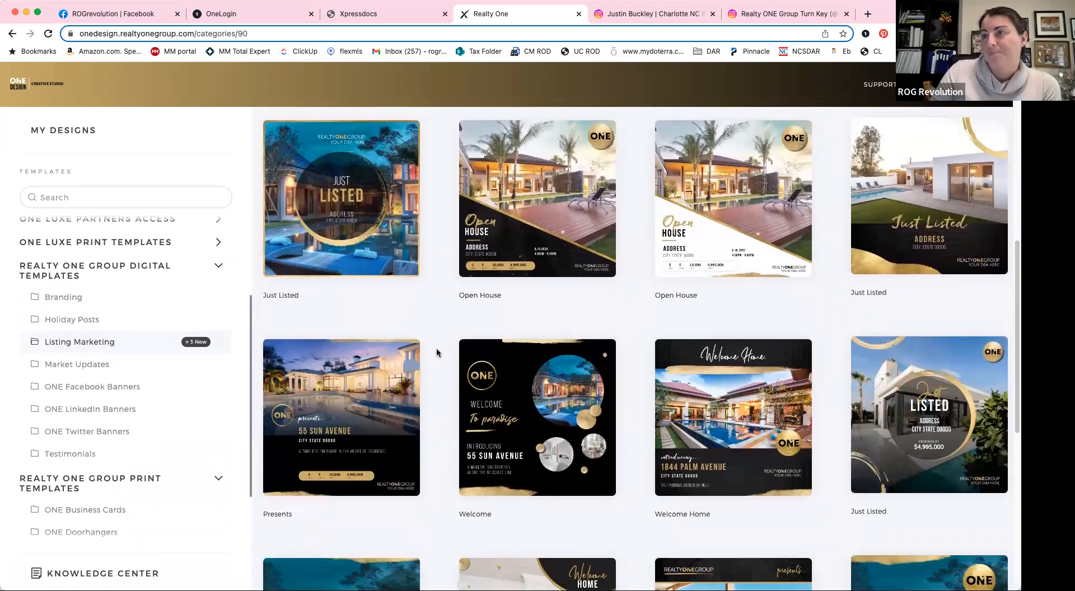
scroll(437, 353, "down", 3)
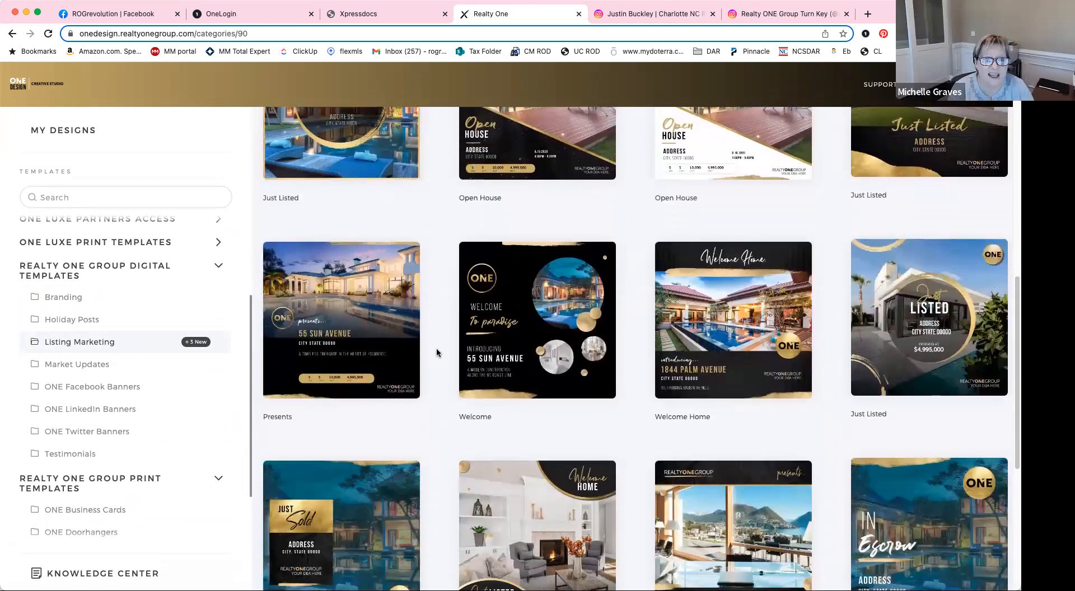
scroll(437, 353, "down", 1)
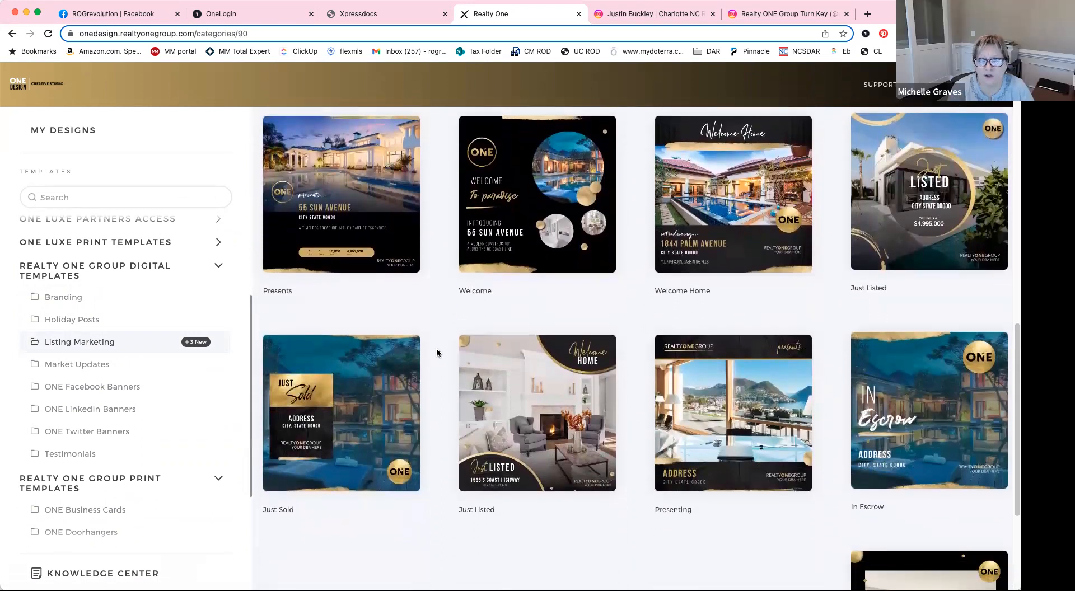
Examine the remaining Listing Marketing templates, including the In Escrow, Presenting and Coming Soon designs
scroll(437, 352, "down", 4)
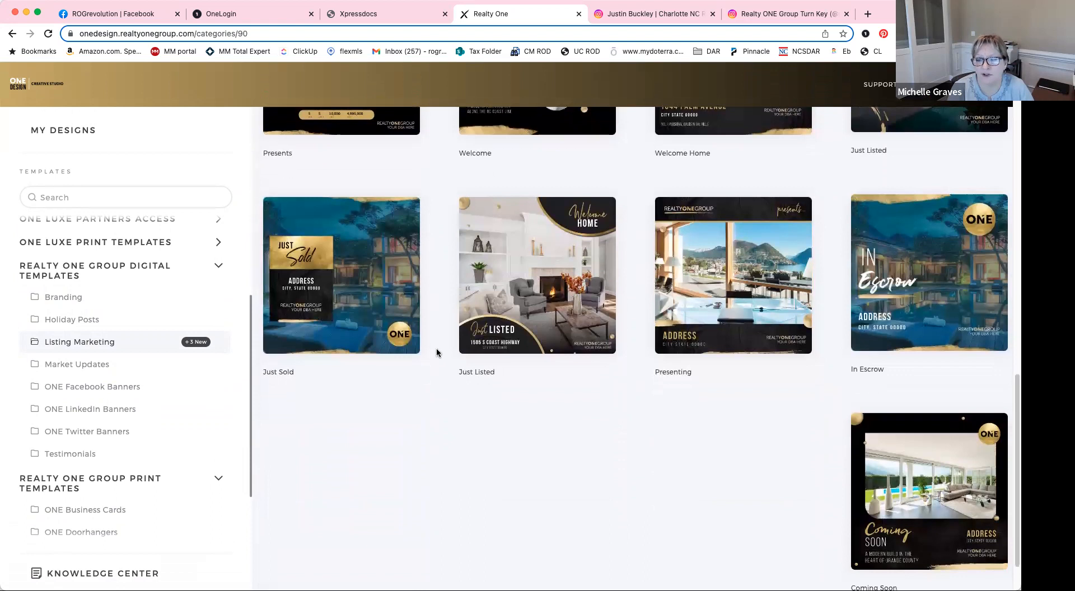
scroll(436, 353, "up", 6)
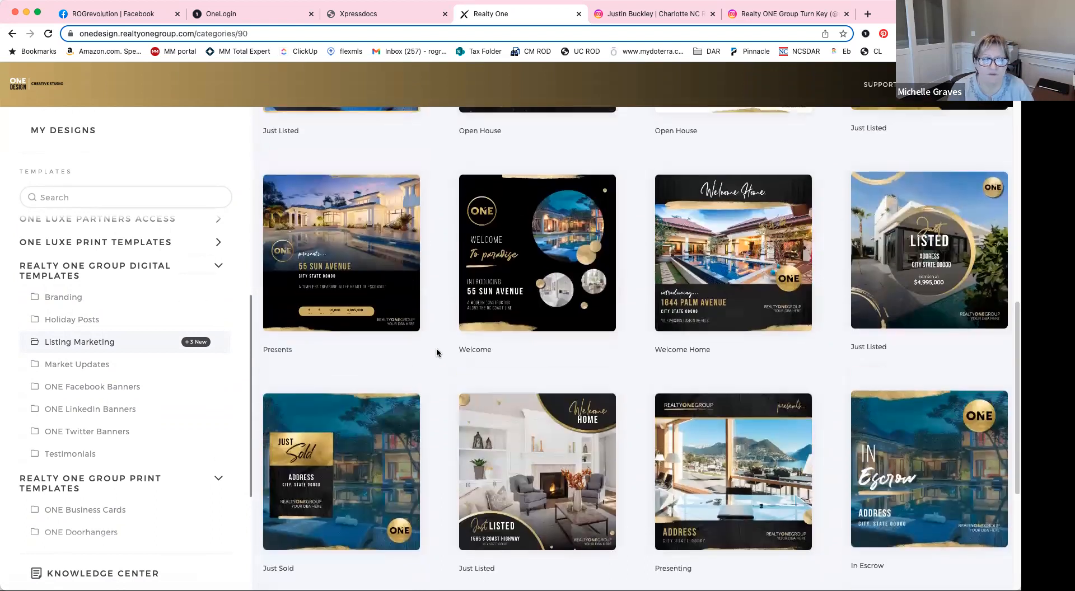
scroll(436, 351, "up", 3)
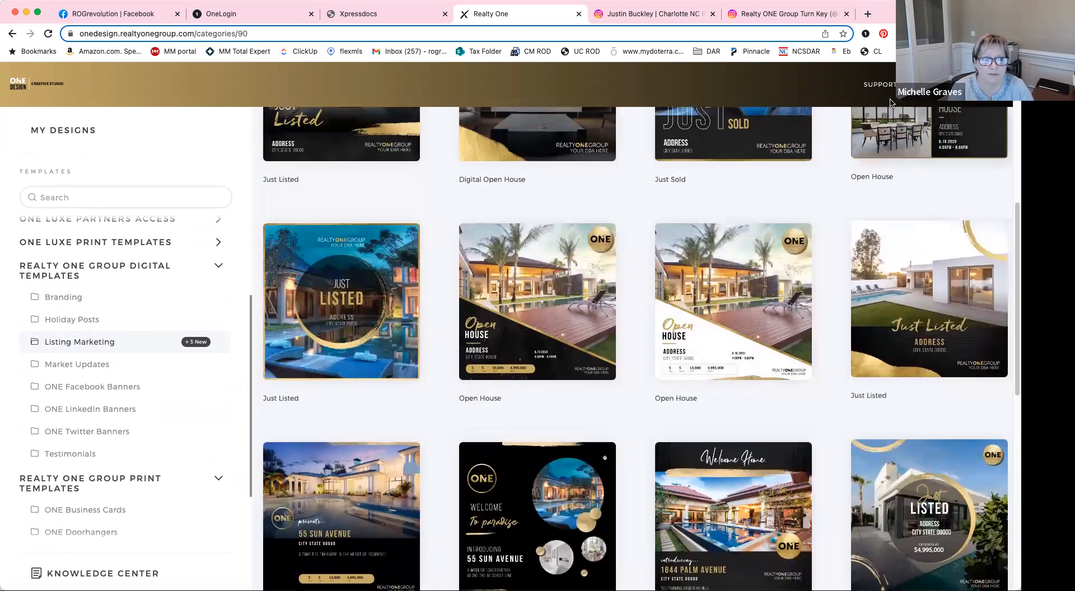
left_click(885, 88)
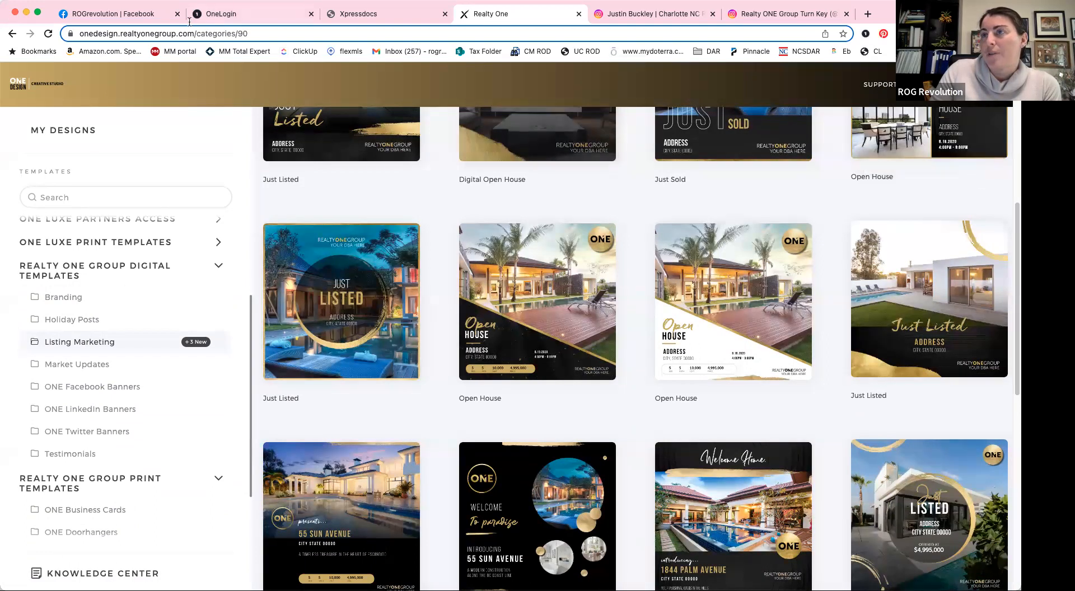
Switch to the OneLogin portal and open the ONE Resource Guide from the full app list
left_click(252, 13)
scroll(447, 284, "up", 6)
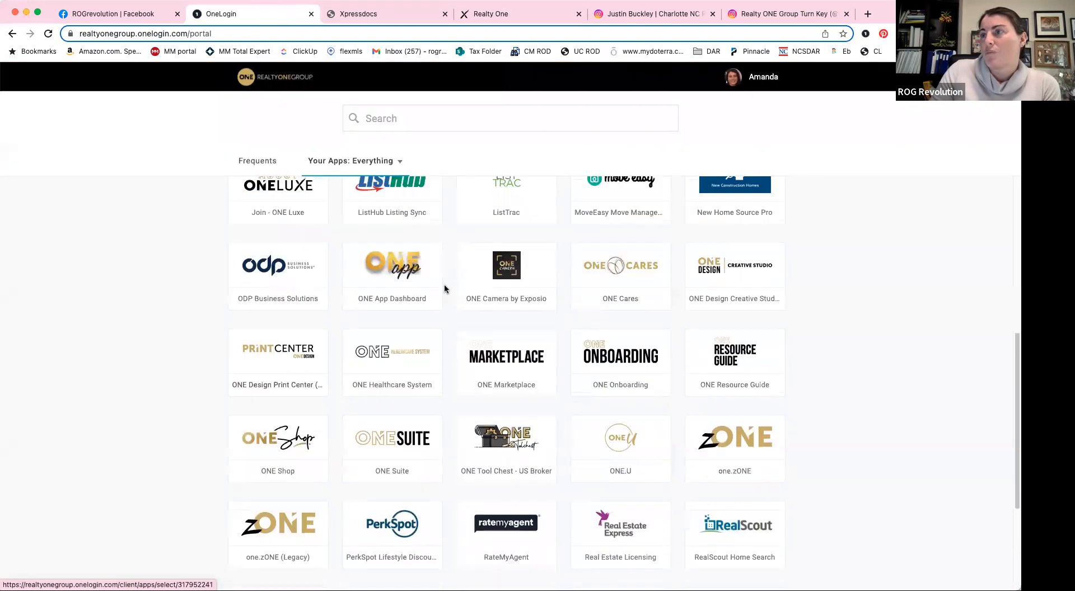
scroll(325, 357, "down", 8)
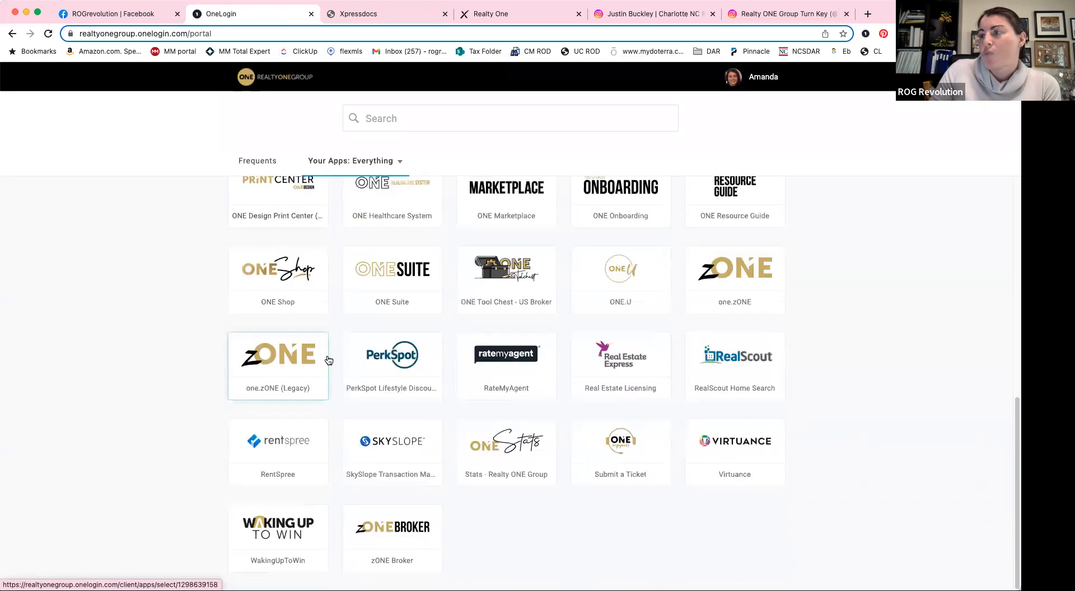
scroll(670, 336, "up", 3)
left_click(725, 327)
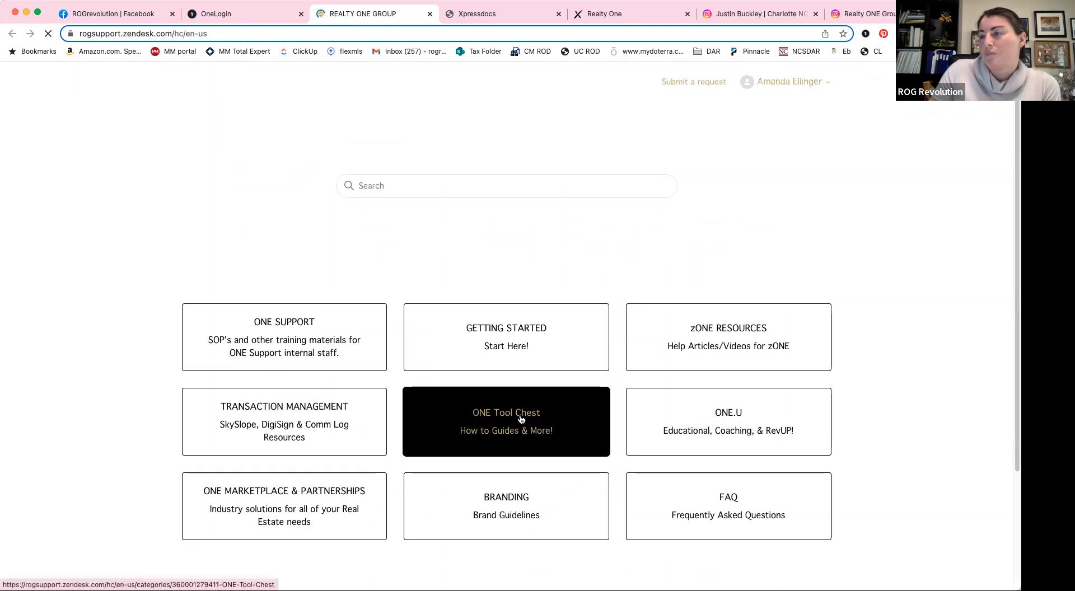
Open the ONE Tool Chest category and review its help articles down to the ONE Design Print Center and Creative Studio sections
left_click(520, 419)
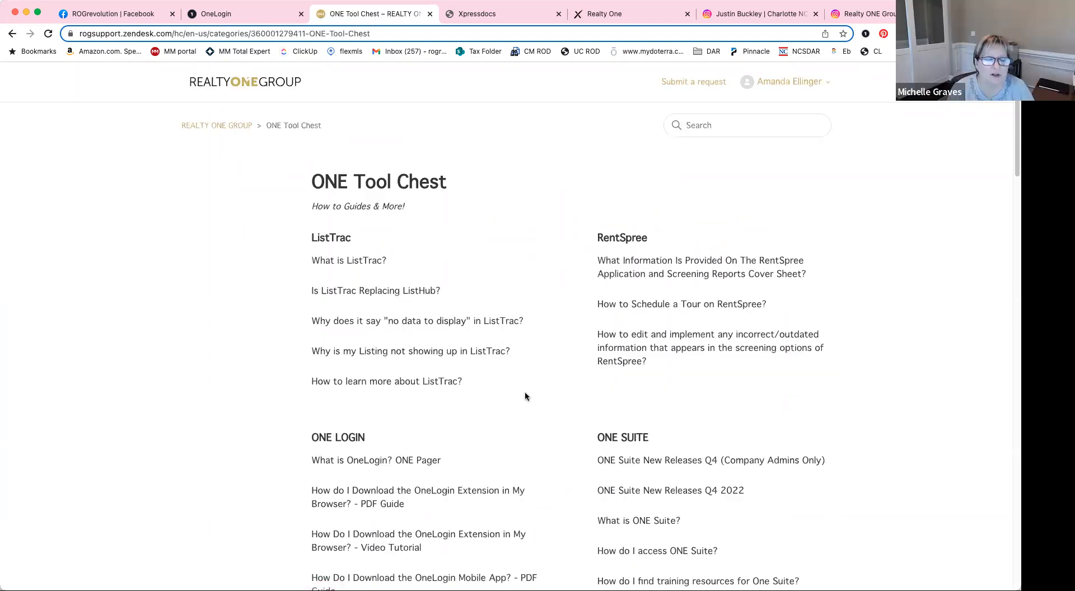
scroll(525, 391, "down", 3)
scroll(525, 395, "down", 12)
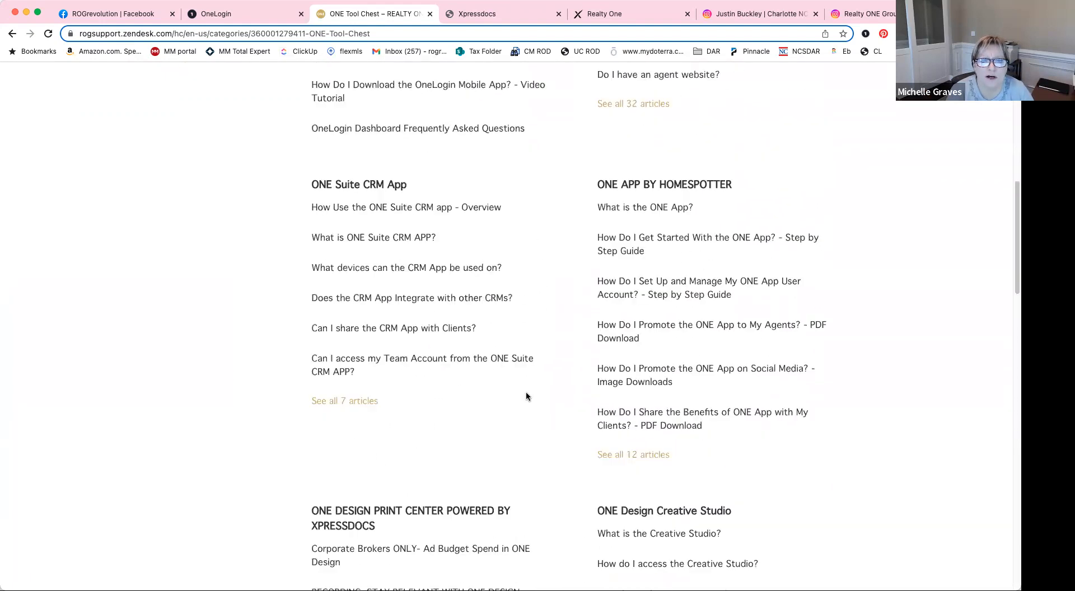
scroll(526, 396, "down", 5)
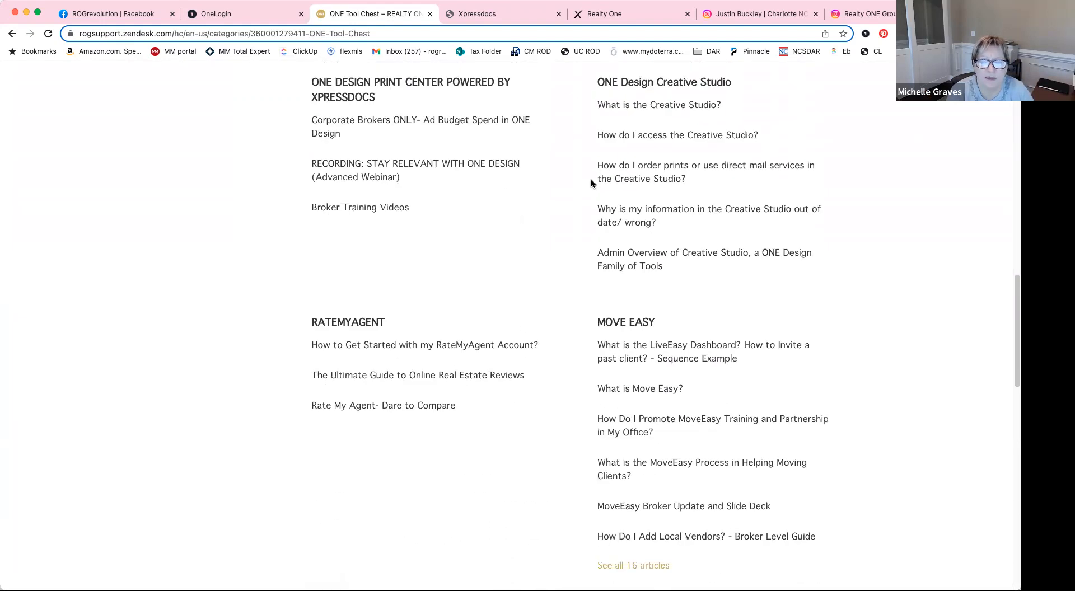
Return to ONE Design Creative Studio and open its Knowledge Center tutorials
left_click(643, 13)
scroll(112, 504, "down", 5)
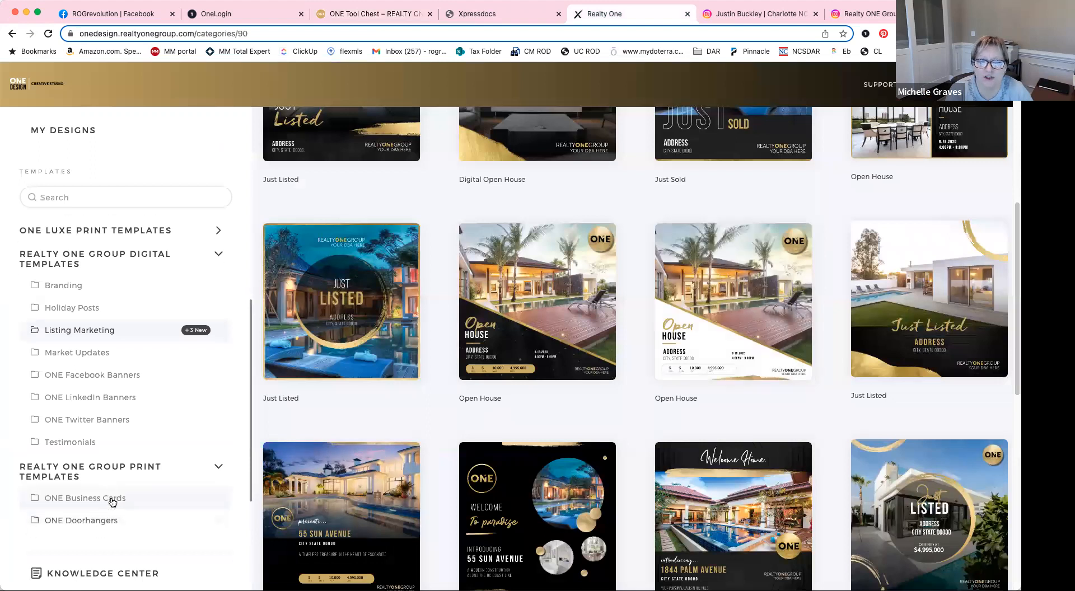
left_click(112, 573)
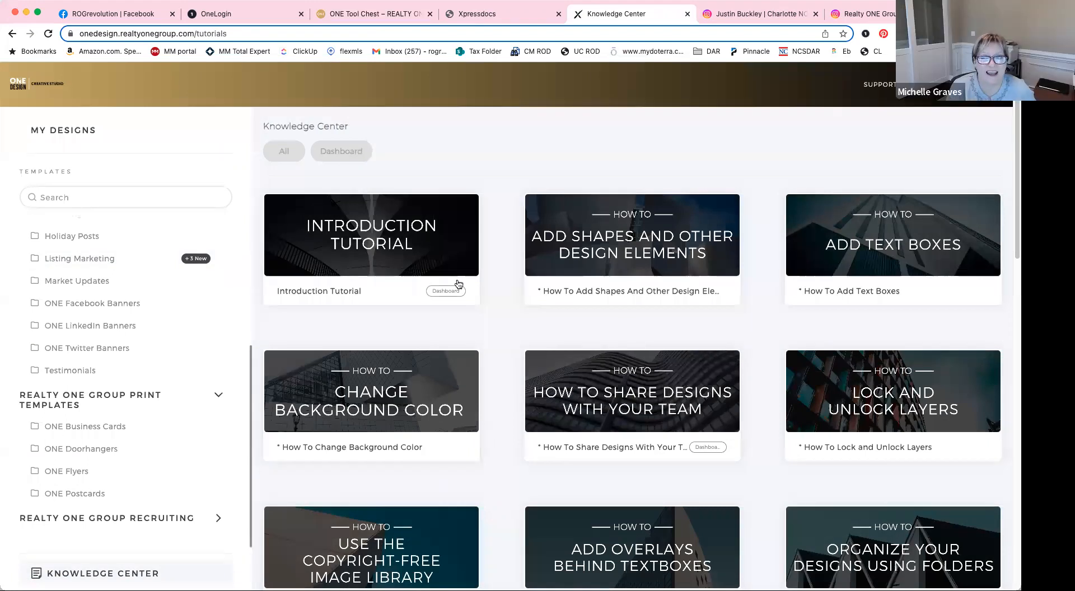
mouse_move(372, 263)
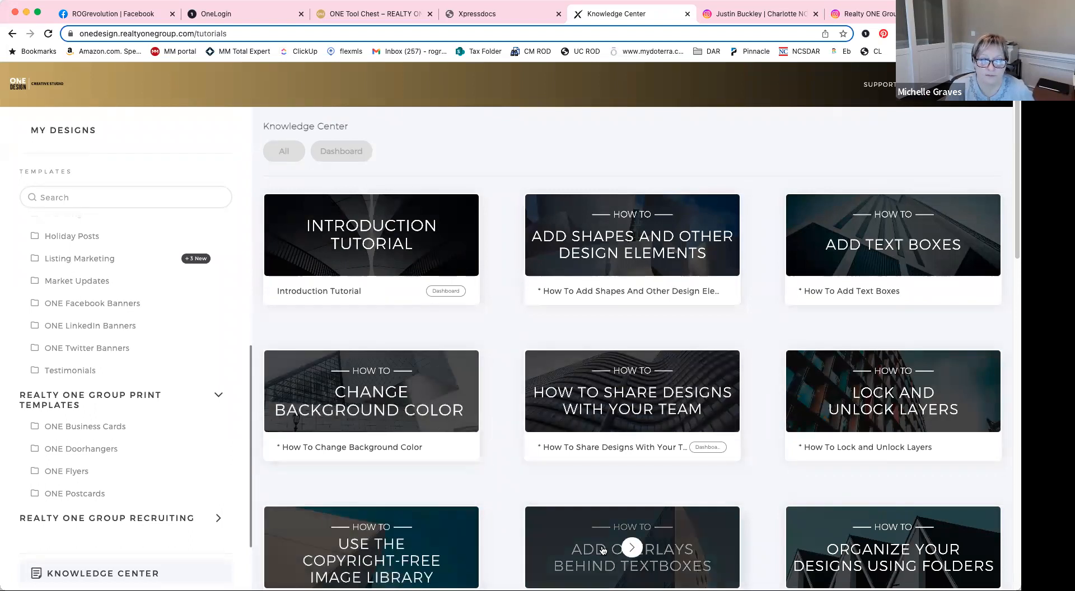
Examine the Knowledge Center's how-to tutorials down to Update Contact Info on Past Designs, and return to the Introduction Tutorial
scroll(839, 392, "down", 8)
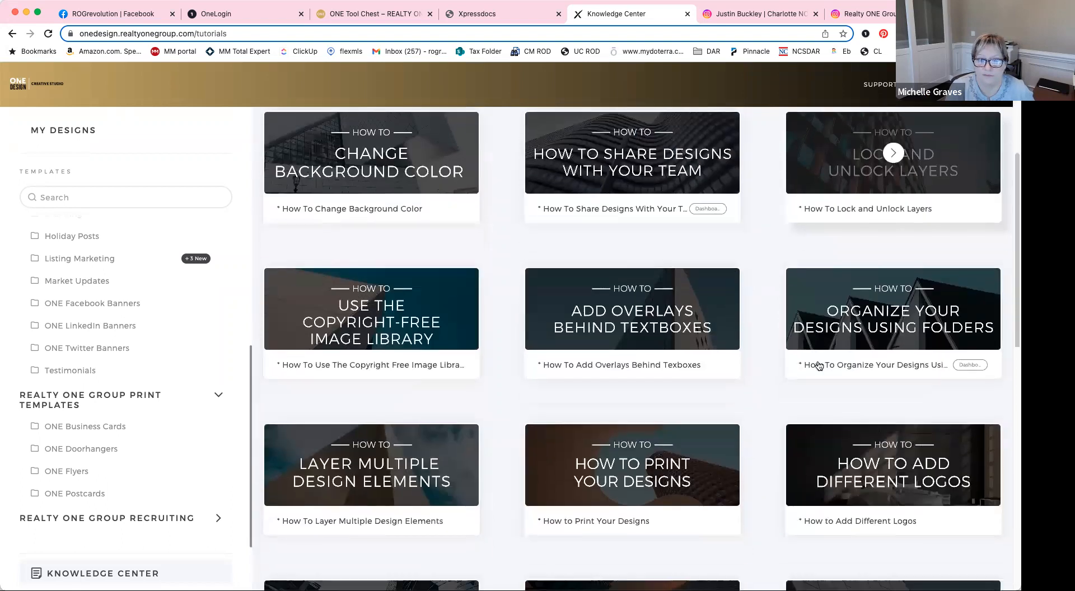
scroll(770, 380, "down", 2)
scroll(764, 382, "down", 4)
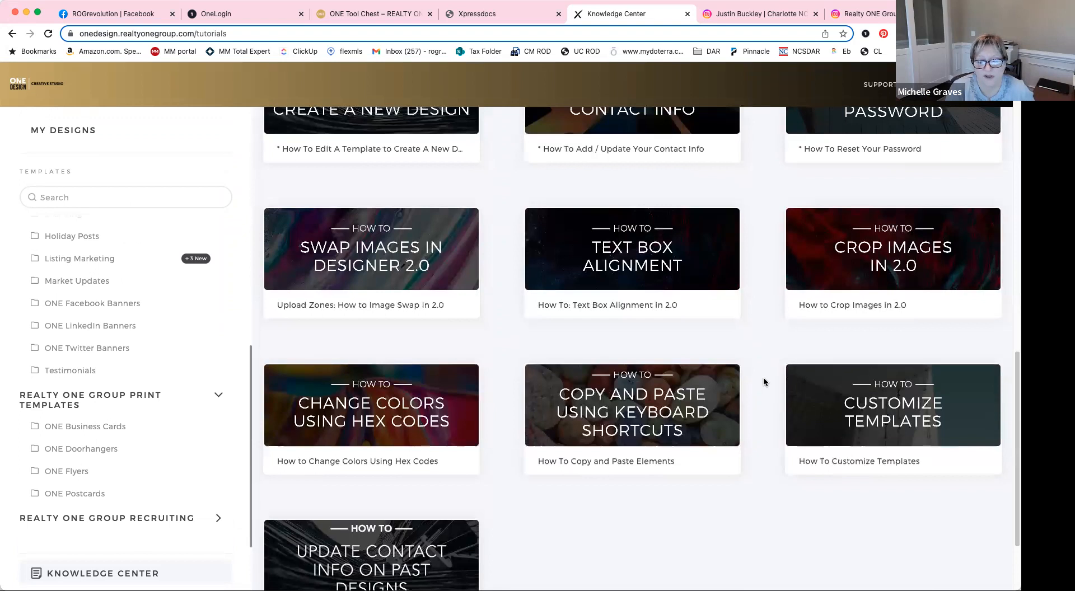
scroll(764, 383, "down", 1)
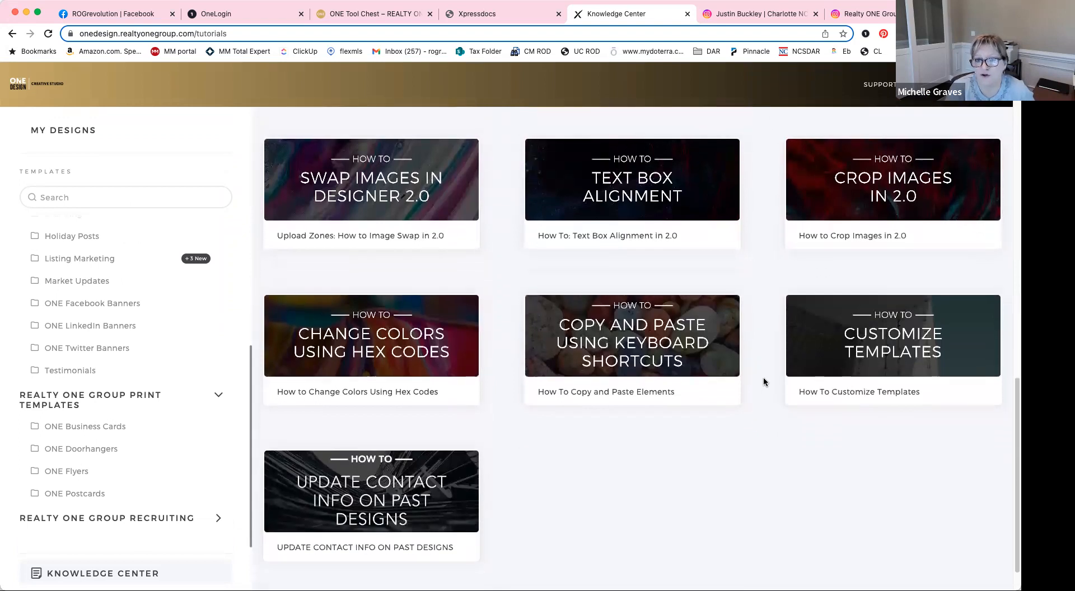
scroll(764, 382, "up", 3)
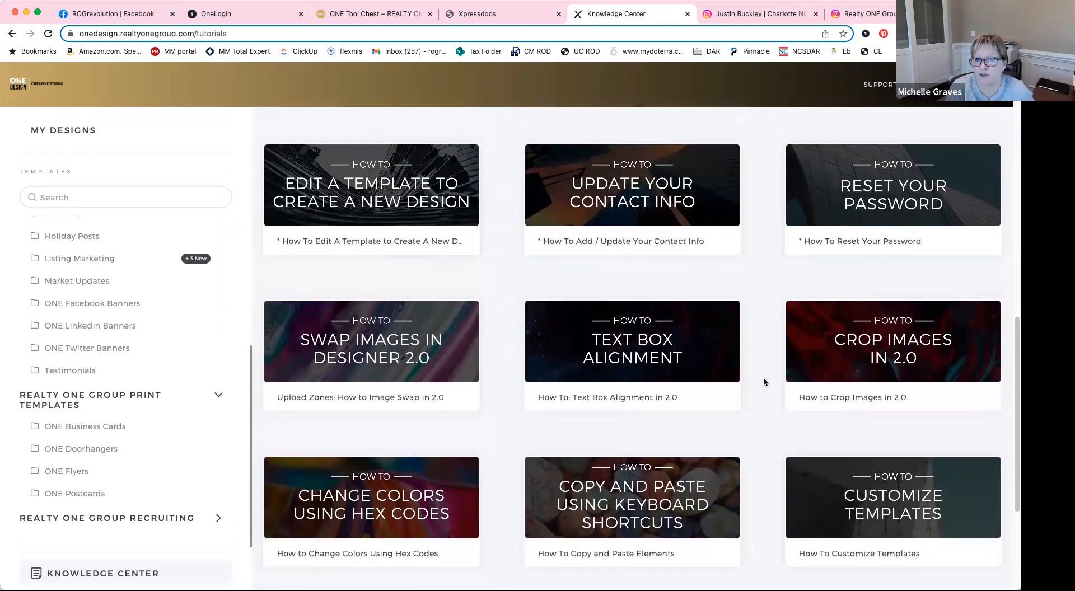
scroll(764, 382, "up", 3)
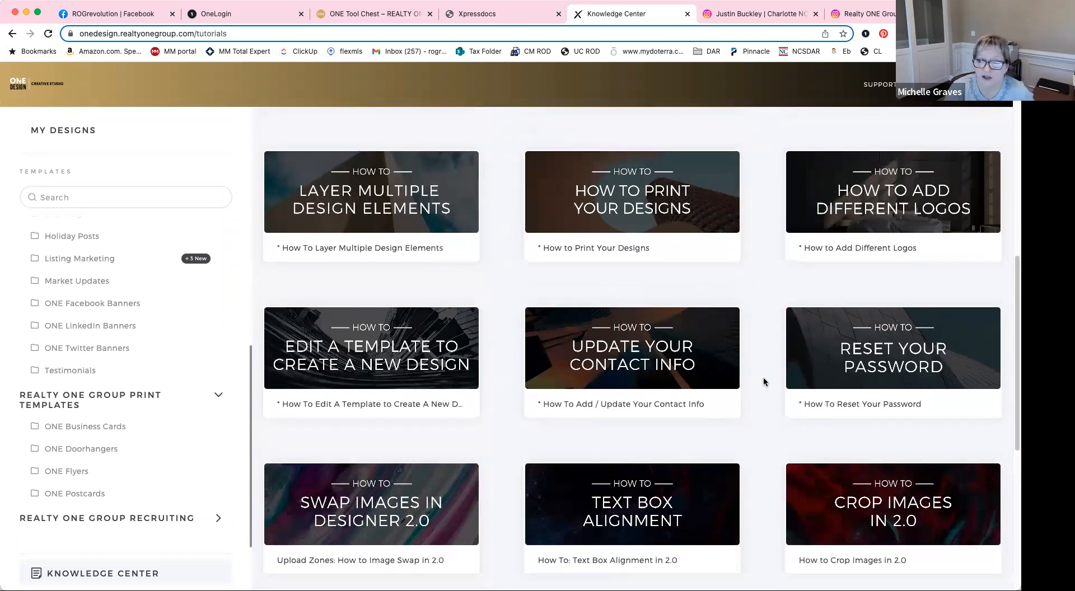
scroll(764, 382, "up", 3)
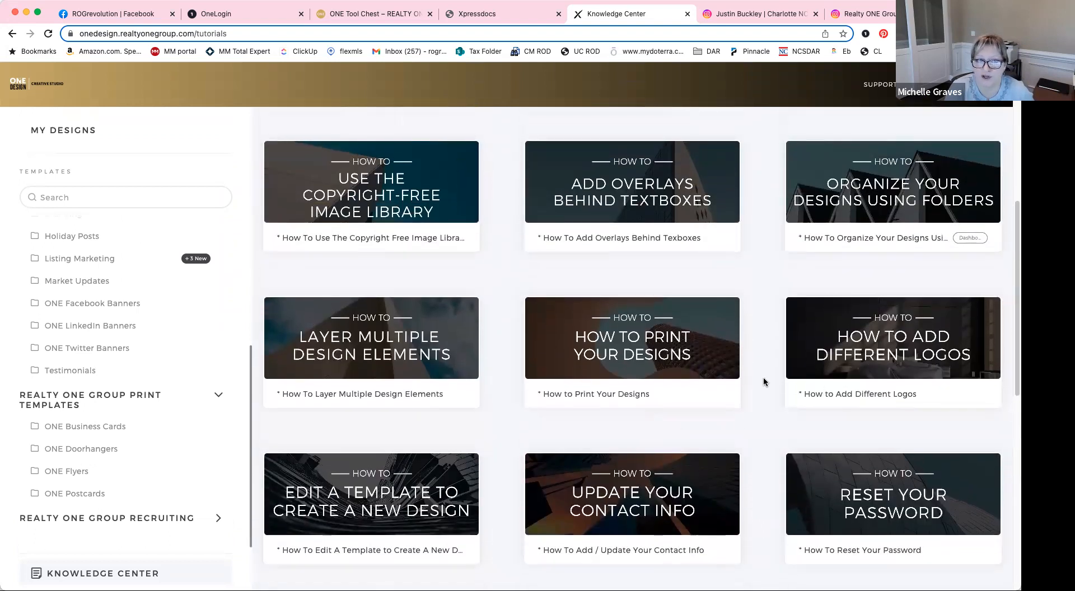
scroll(764, 382, "up", 6)
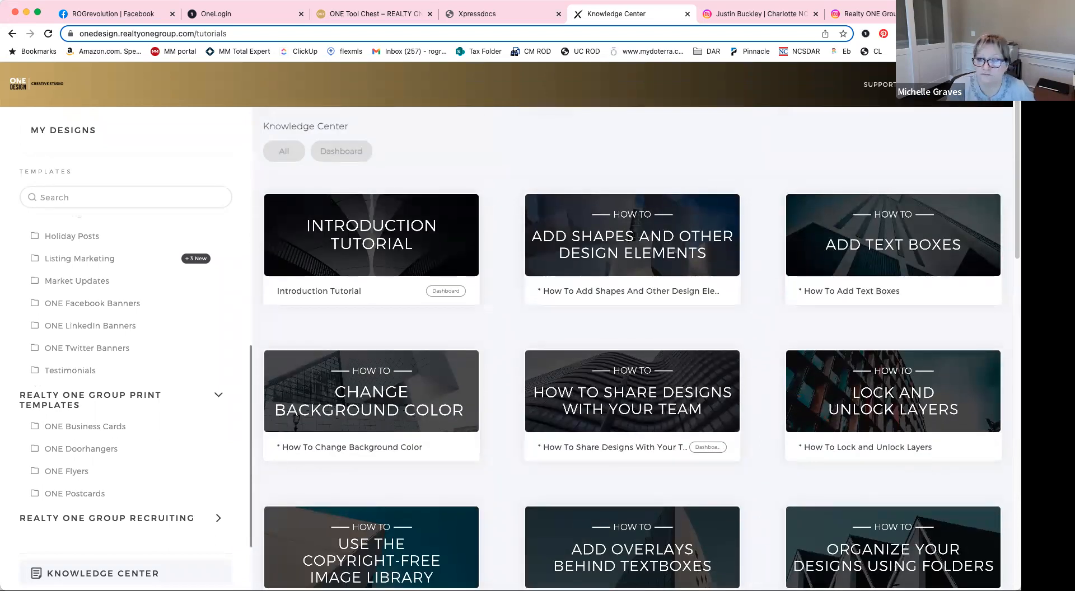
Collapse the Realty ONE Group print and digital template groups and switch to the Xpressdocs product categories
left_click(219, 395)
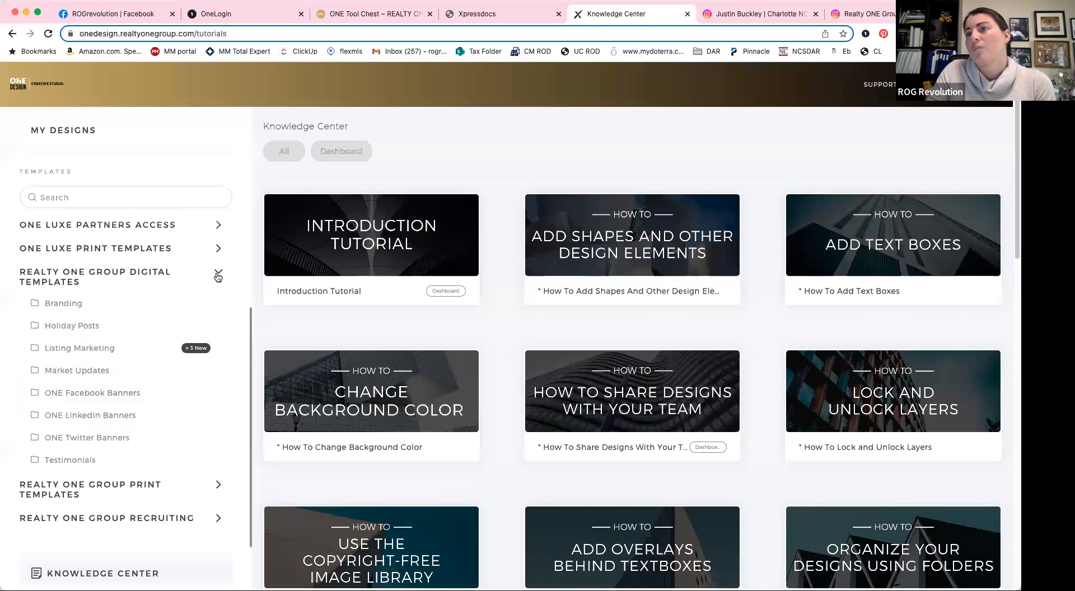
left_click(218, 277)
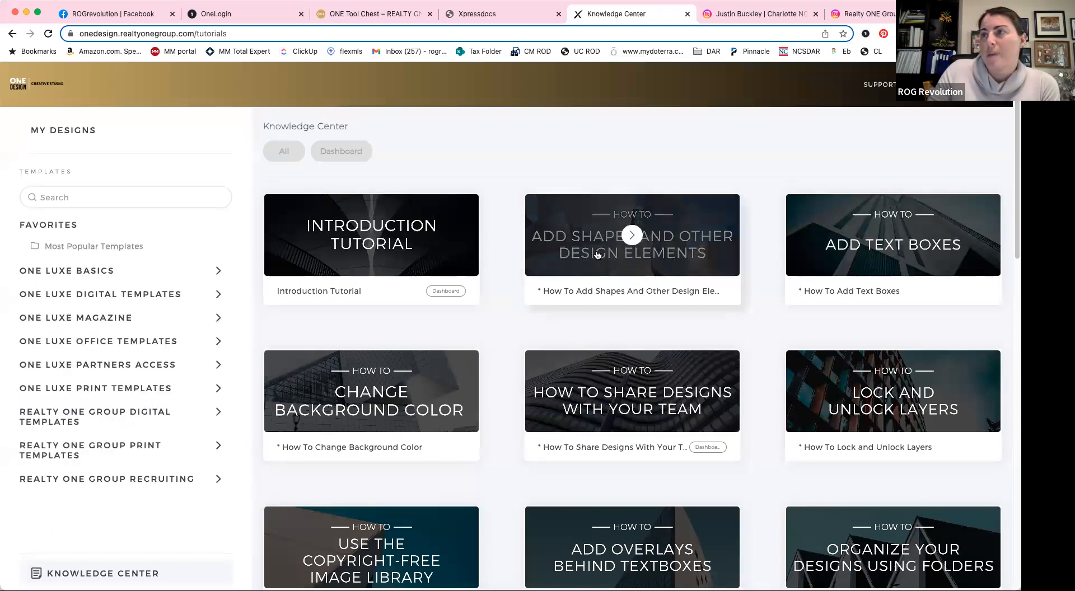
left_click(495, 16)
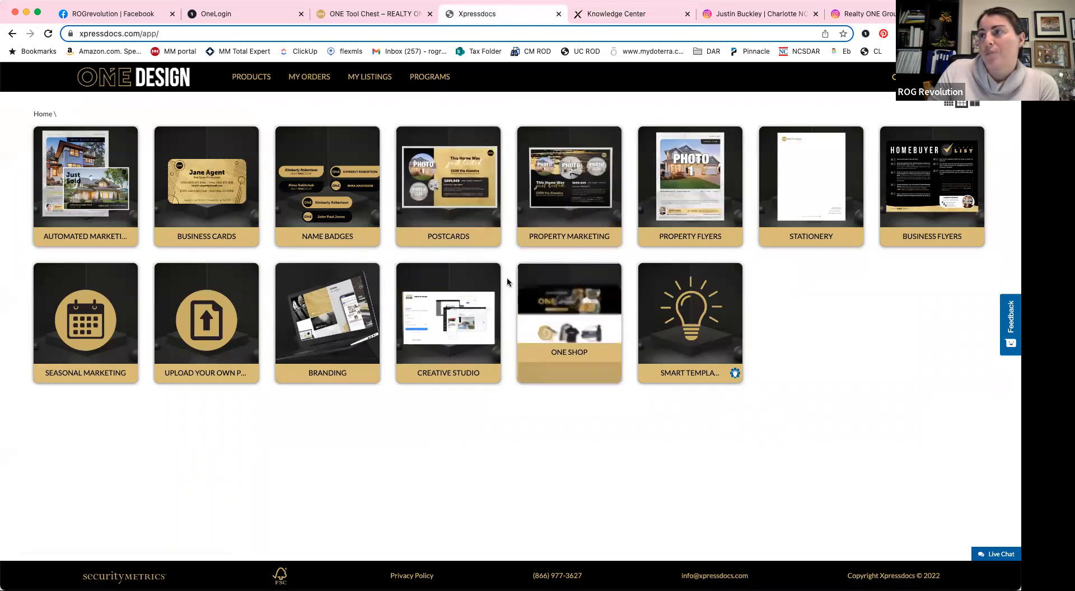
Return to ONE Design Creative Studio, open My Designs and review the saved flyers, banners and social posts
left_click(642, 16)
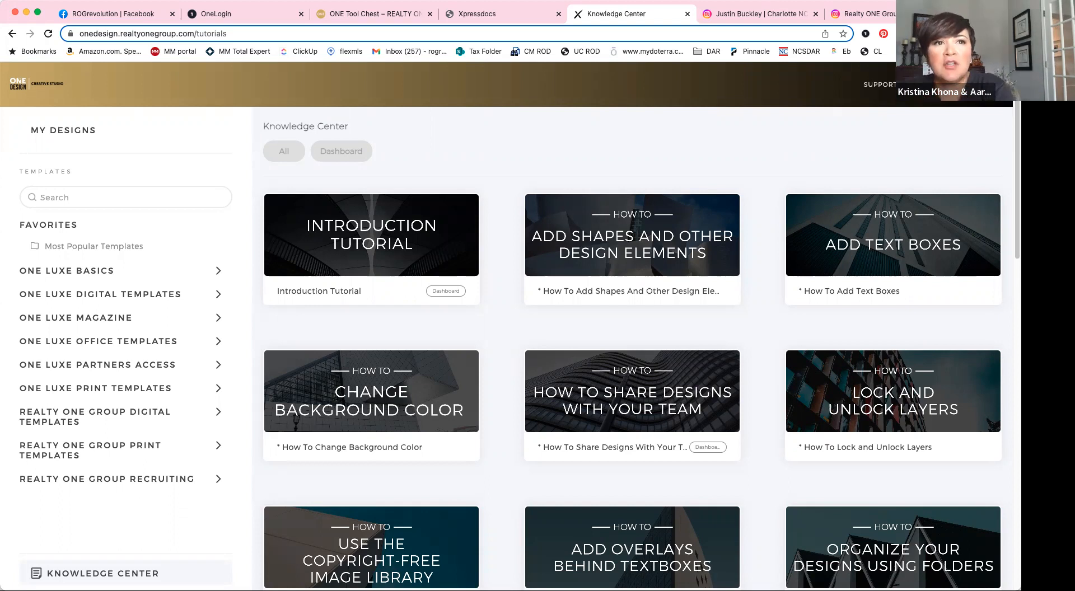
left_click(90, 132)
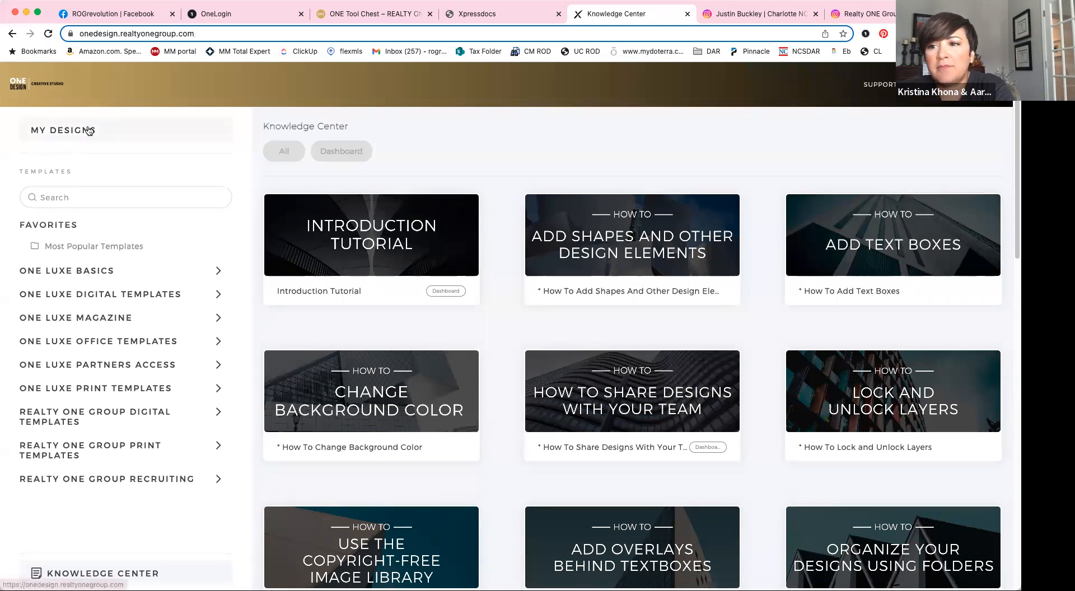
scroll(720, 426, "down", 5)
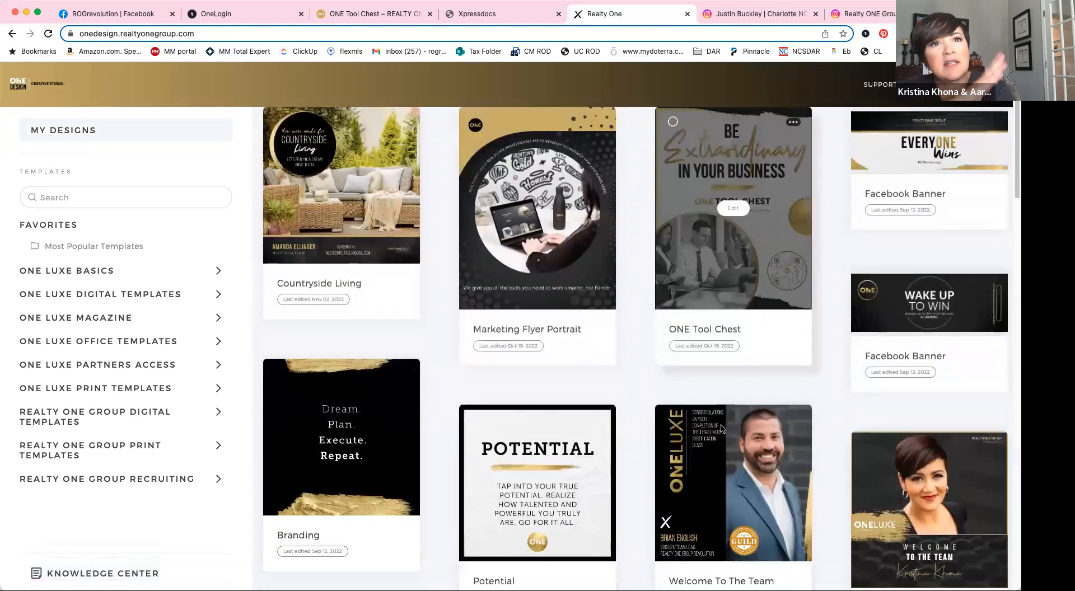
scroll(721, 429, "down", 3)
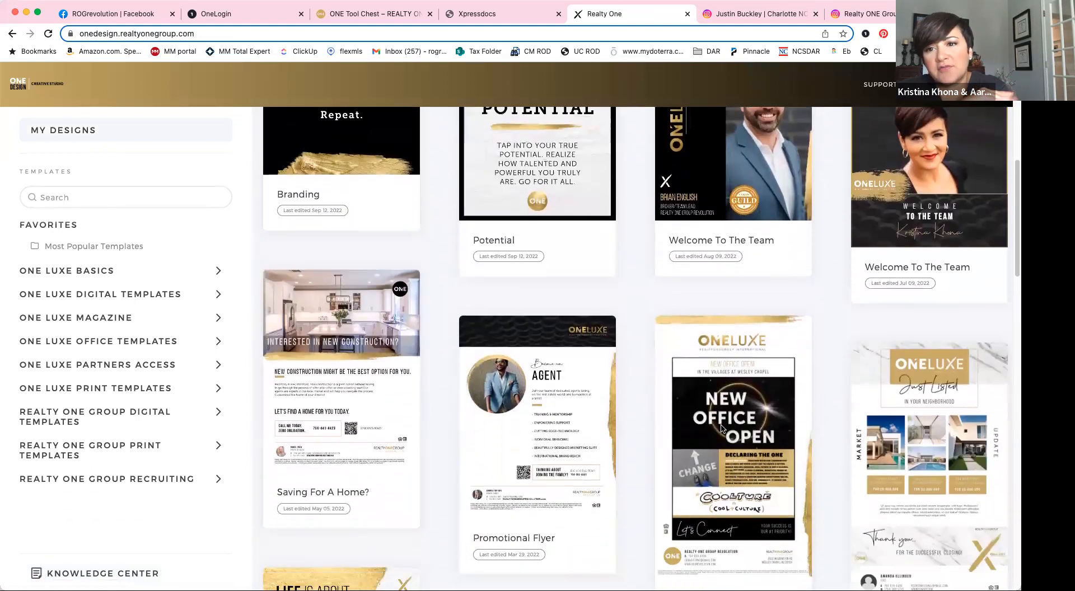
scroll(721, 429, "down", 2)
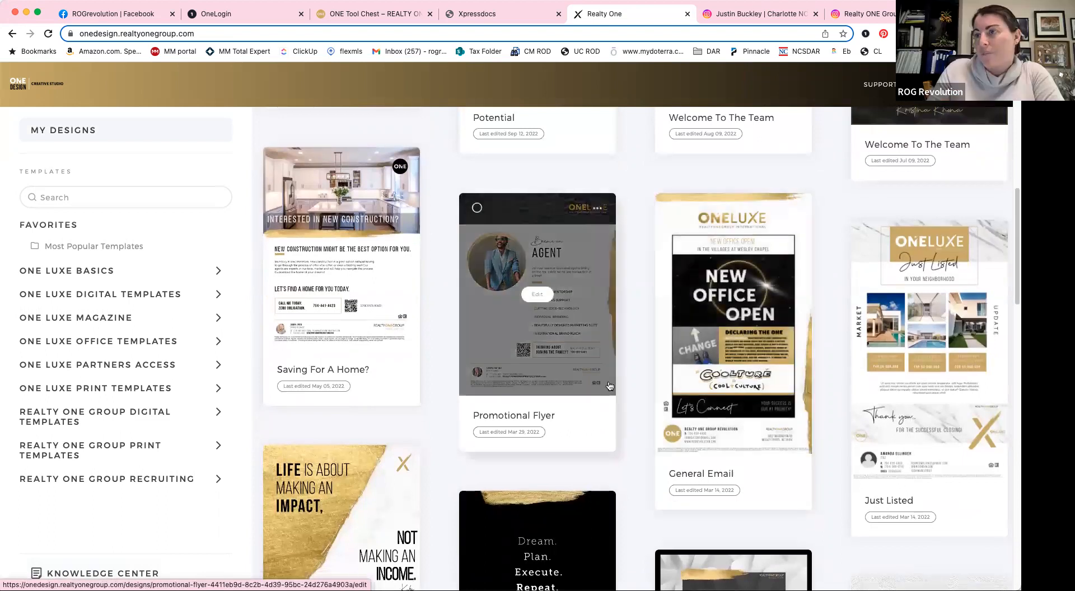
Open the Saving For A Home? design in the editor, review the new construction flyer, and close it
left_click(372, 210)
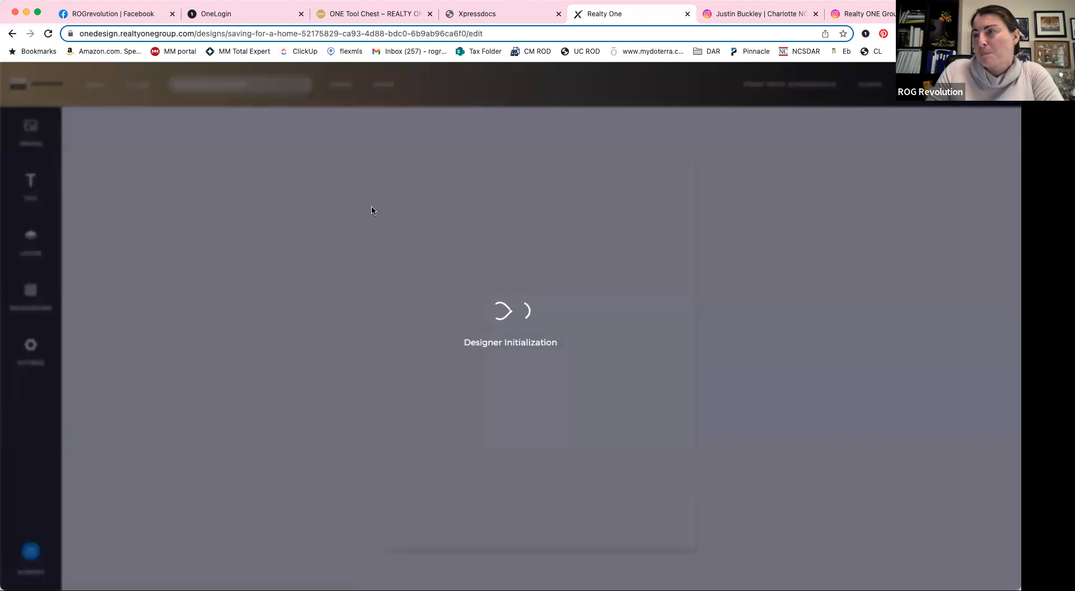
scroll(847, 304, "down", 1)
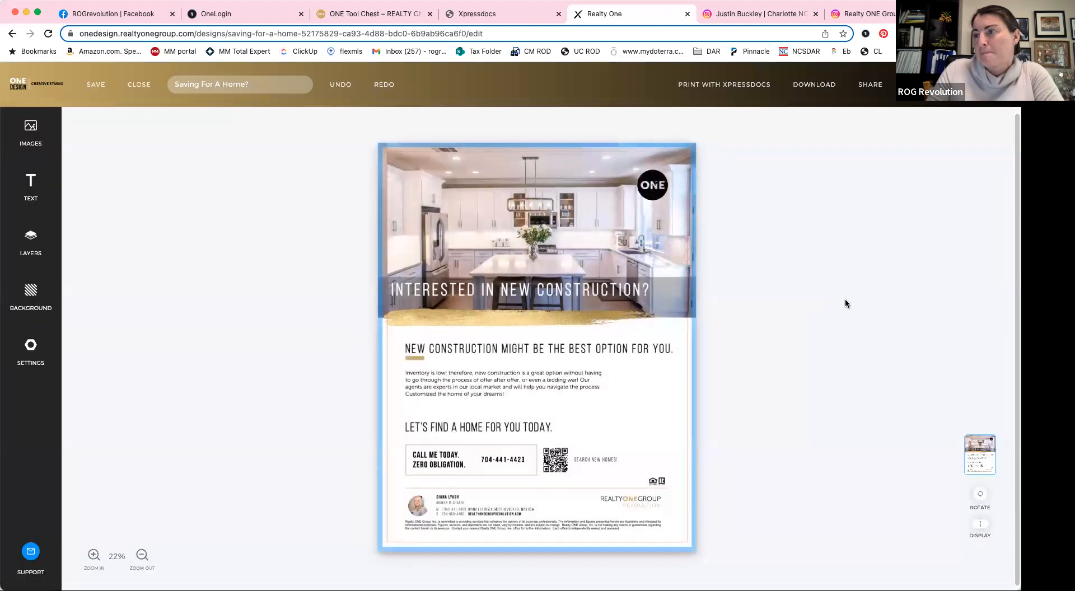
scroll(846, 303, "up", 1)
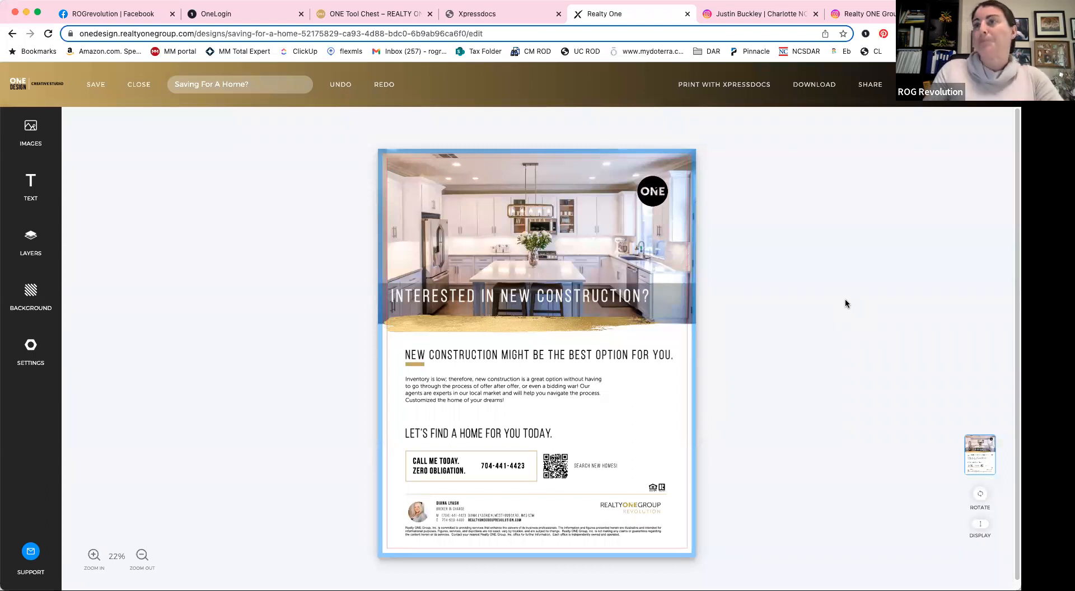
left_click(137, 84)
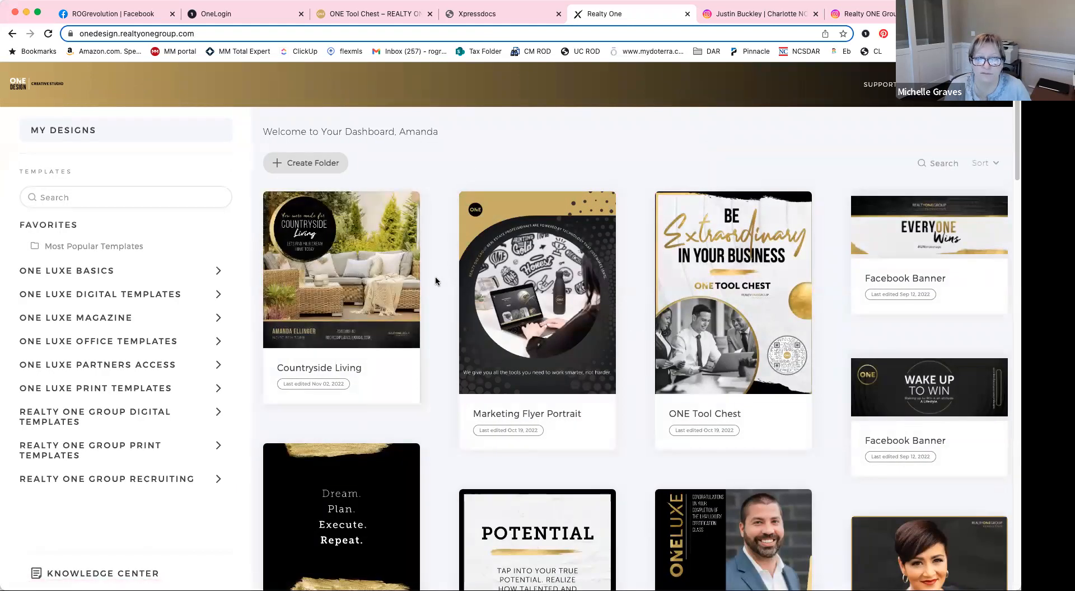